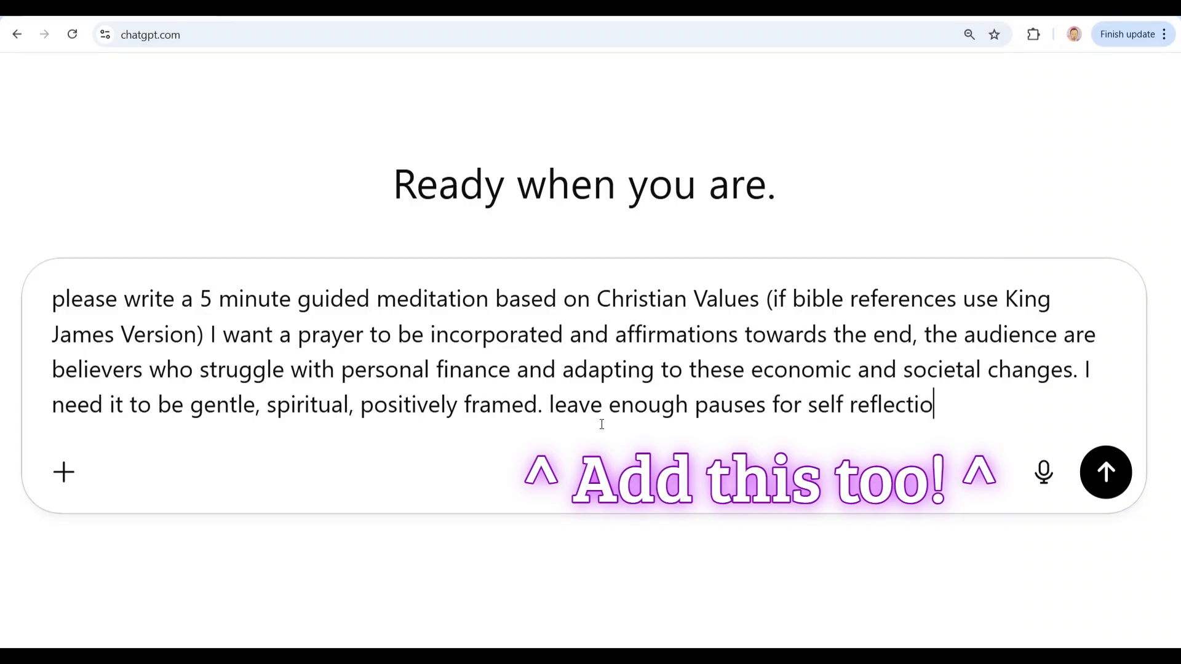
Finish the 5 minute Christian guided meditation prompt so it ends with "leave enough pauses for self reflection." and submit it.
text(.)
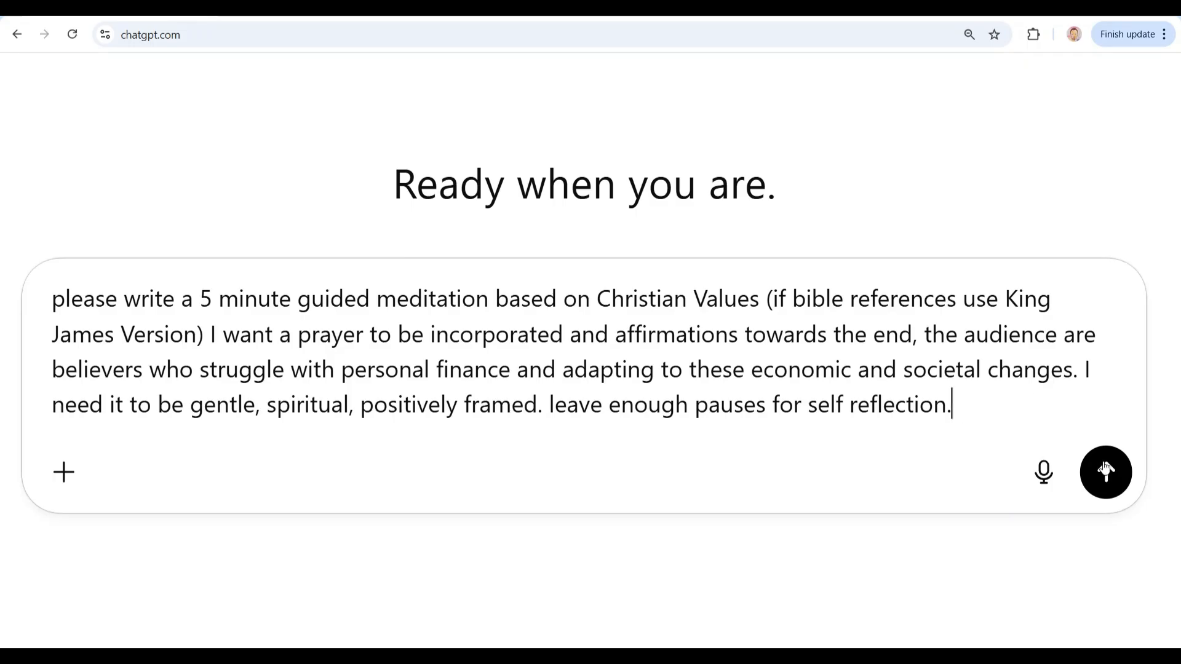
click(1105, 470)
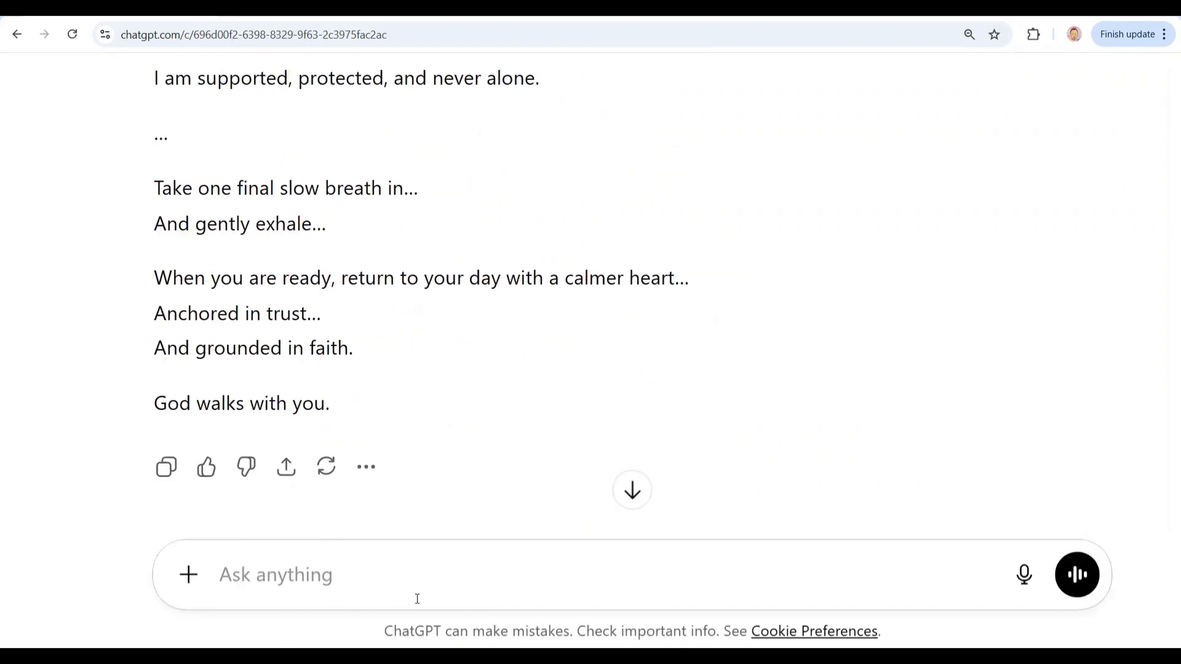
Submit the follow-up request "reformat for TTS Elevenlabs" for the meditation script.
text(reformat for TTS Elevenlabs)
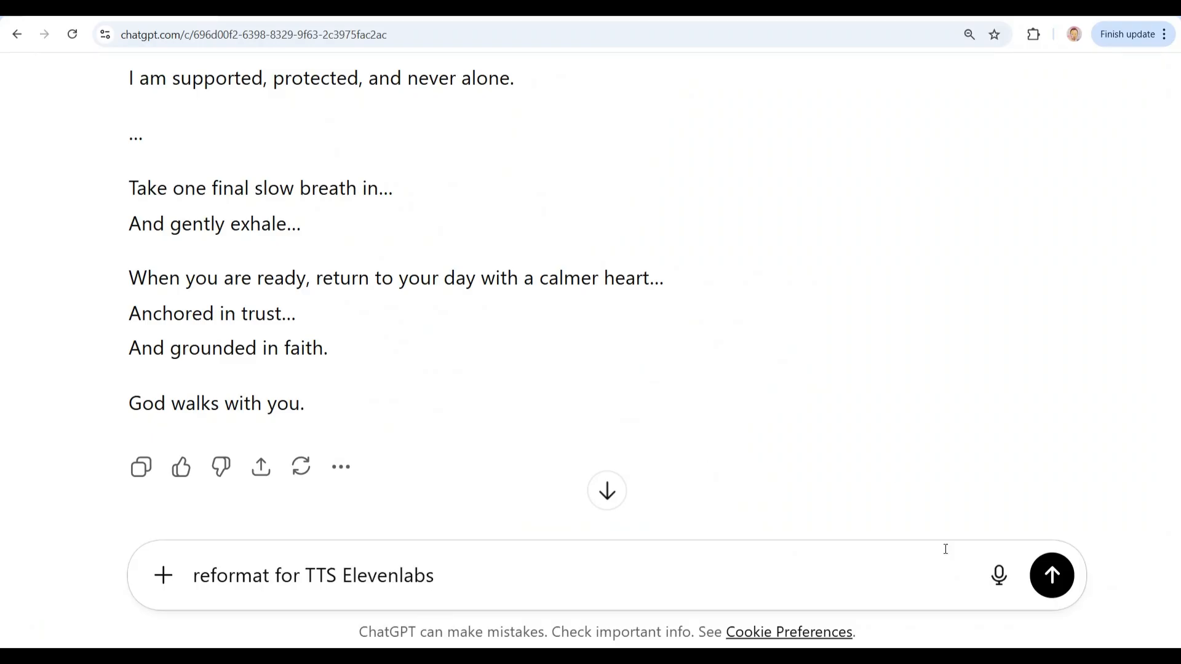
click(1052, 576)
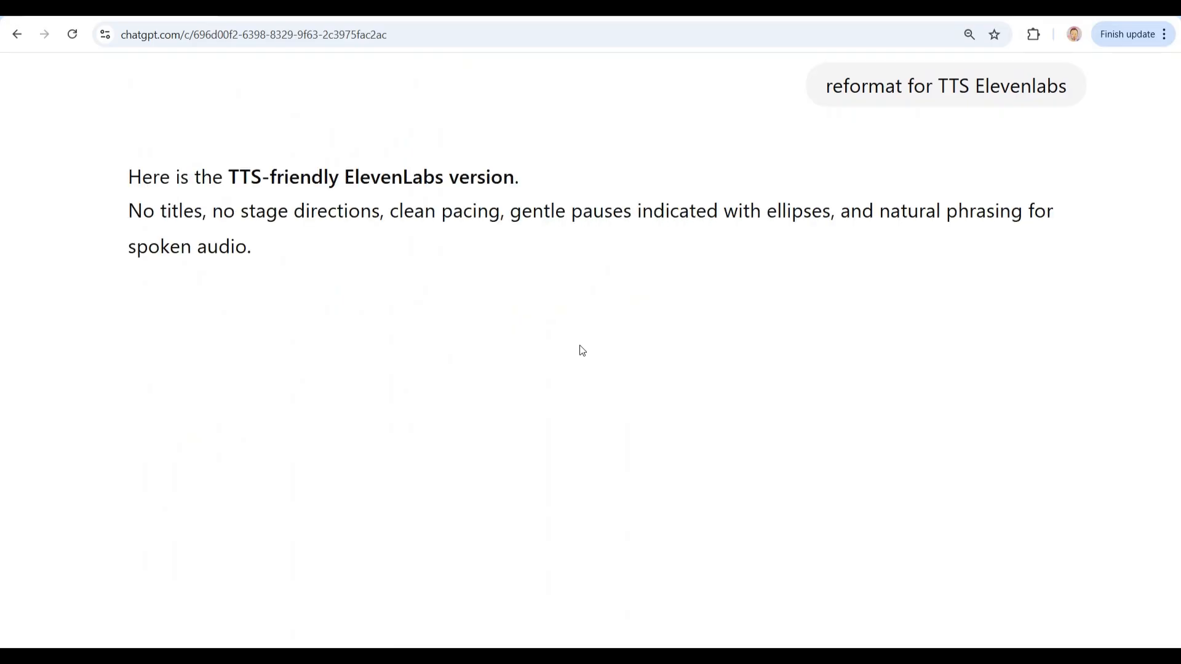
Read through the reformatted meditation script, checking its phrasing, scripture references, pauses and prayer section.
scroll(344, 414, down, 5)
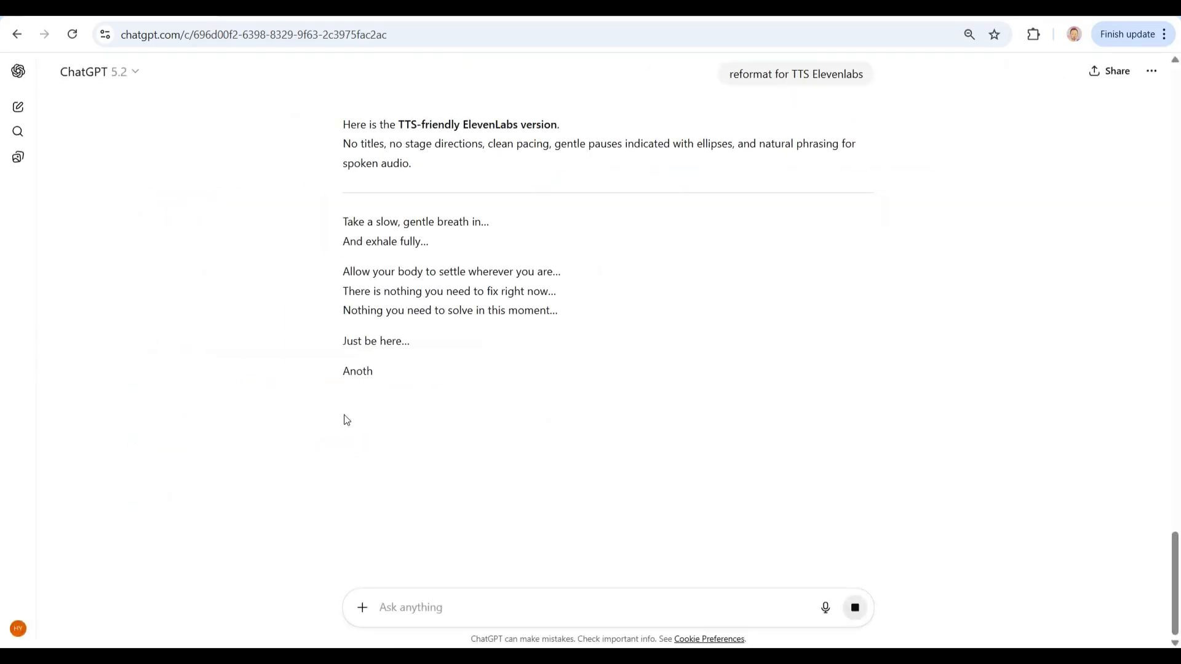
scroll(523, 142, up, 5)
scroll(523, 141, down, 1)
scroll(523, 141, right, 1)
scroll(524, 142, down, 3)
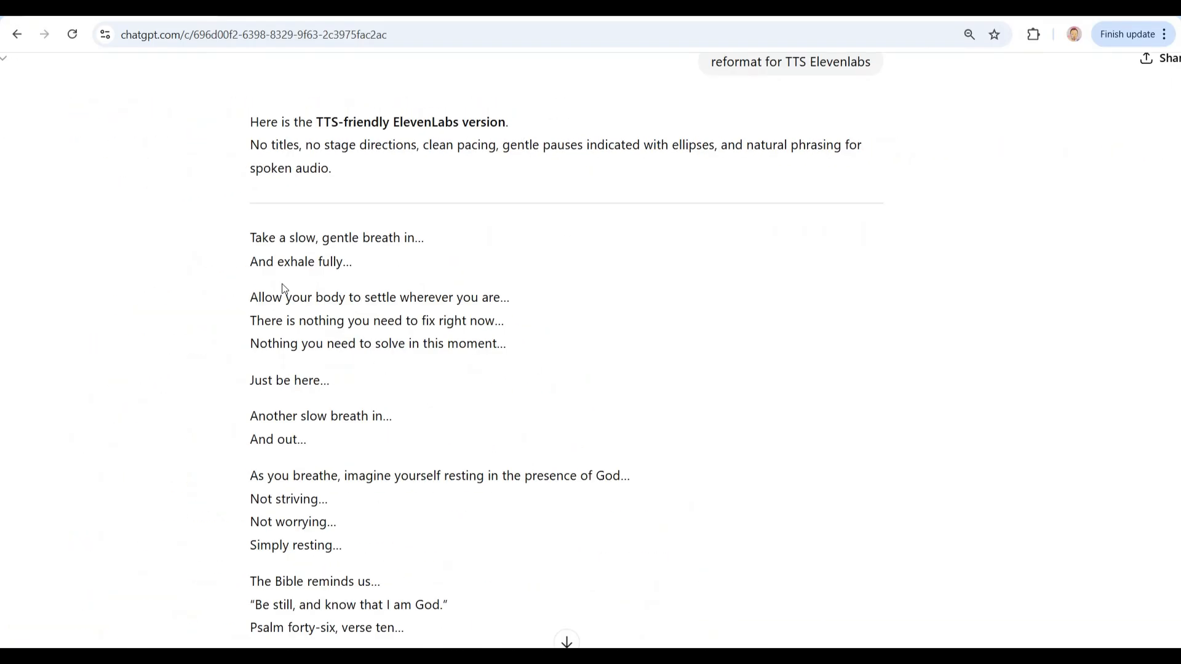
scroll(282, 284, down, 13)
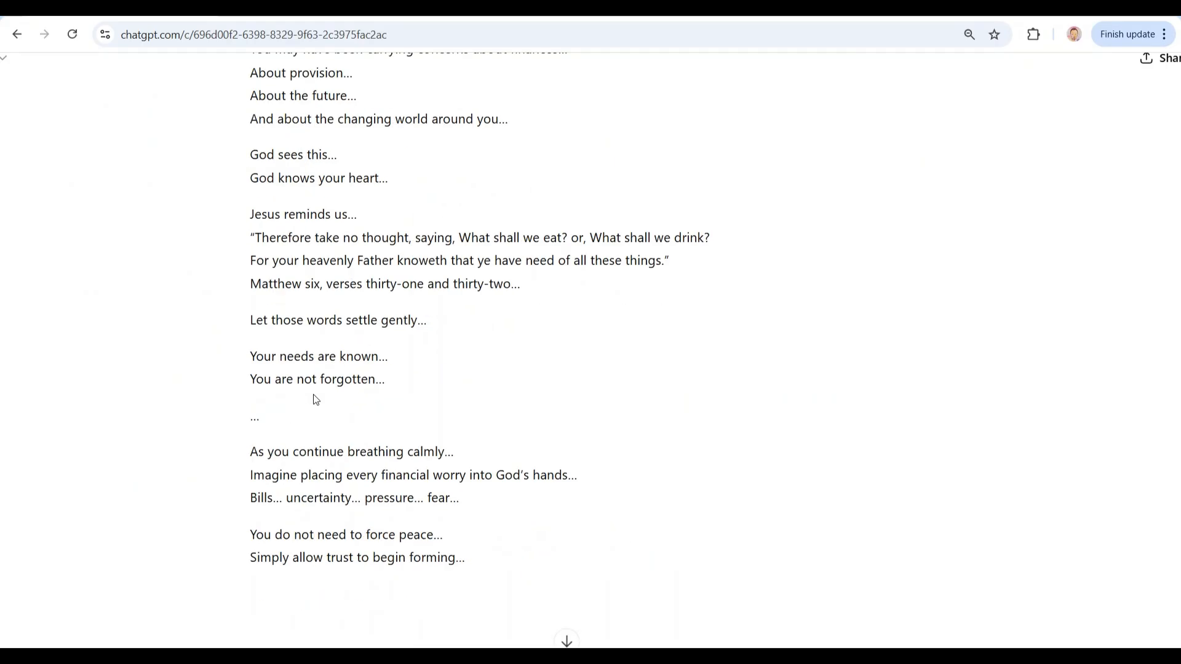
scroll(314, 399, down, 5)
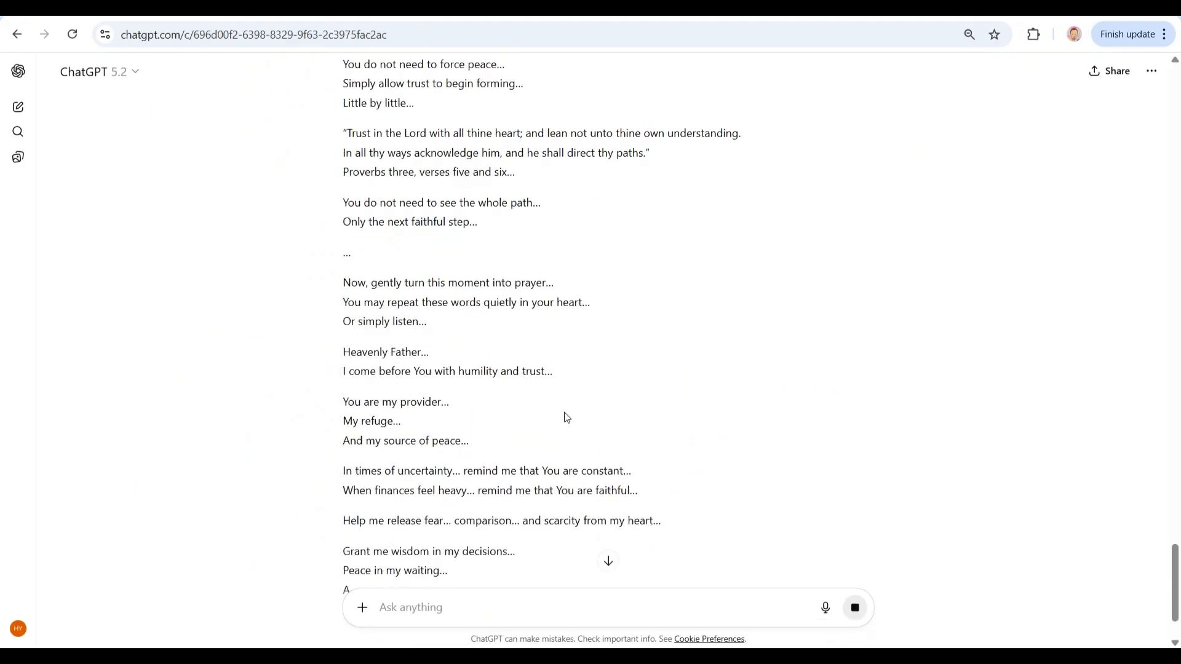
scroll(438, 426, up, 11)
scroll(451, 293, down, 19)
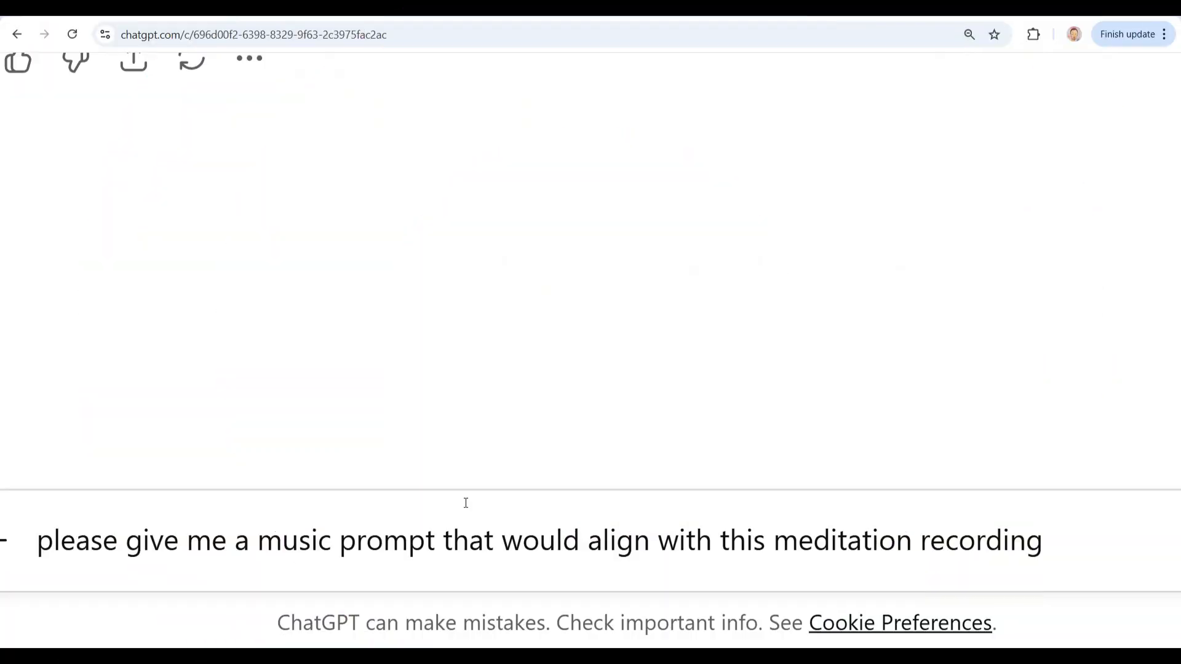
Submit the request "please give me a music prompt that would align with this meditation recording, must be concise".
scroll(467, 501, left, 1)
scroll(466, 501, right, 3)
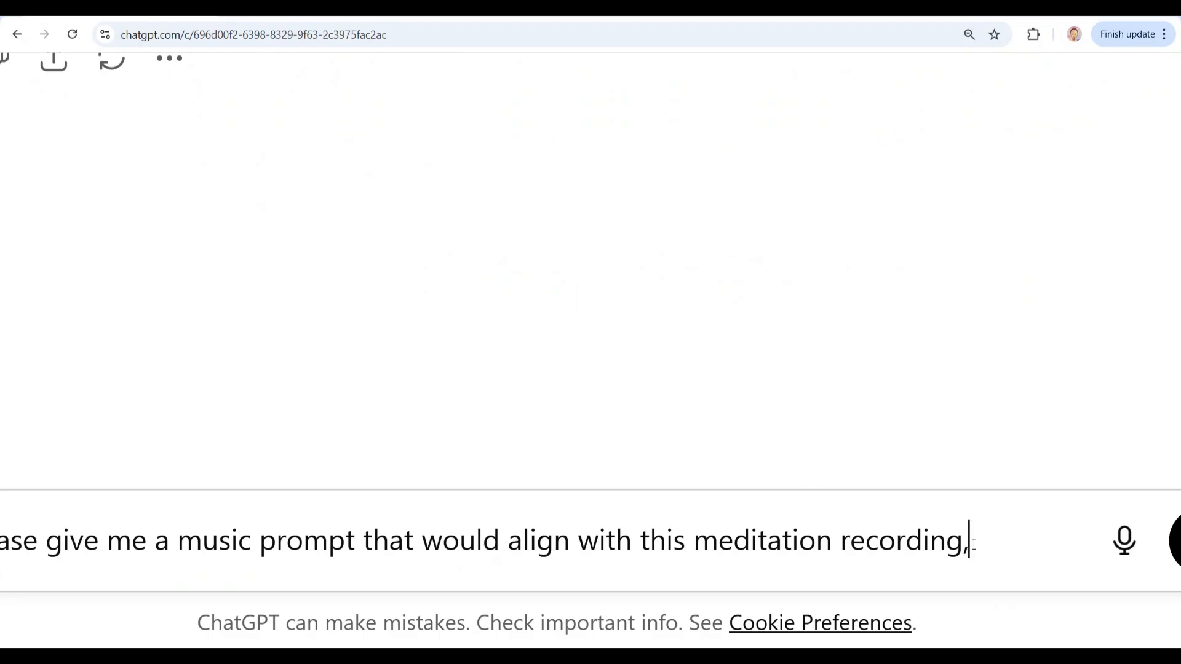
text(ust be)
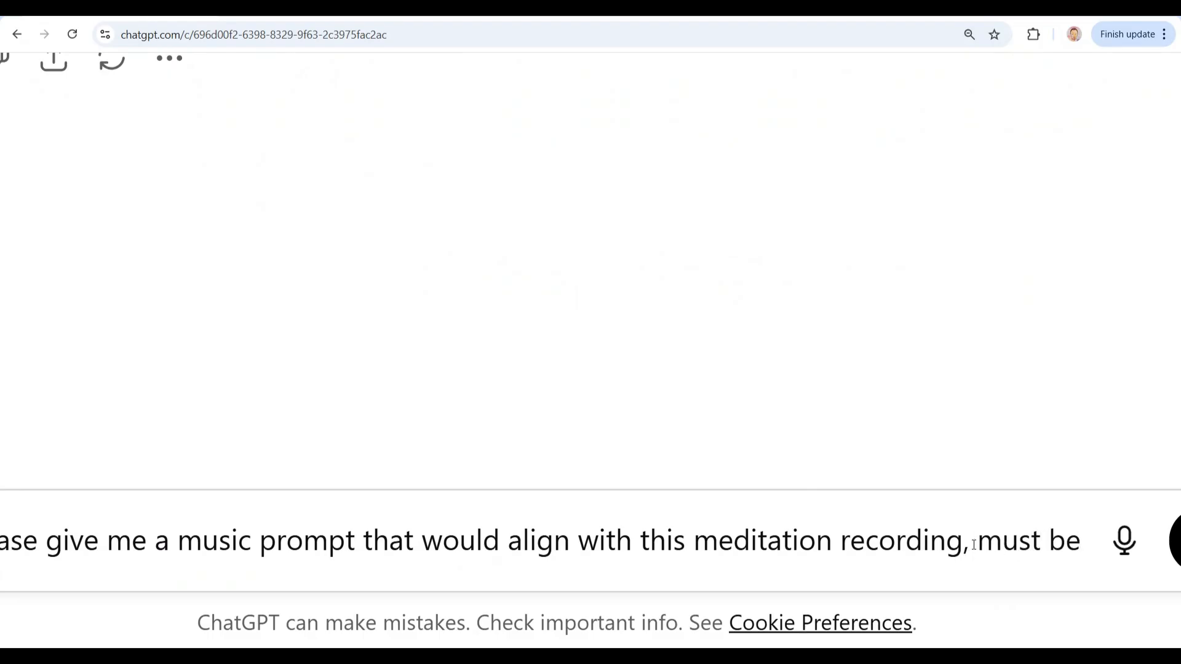
text( concise)
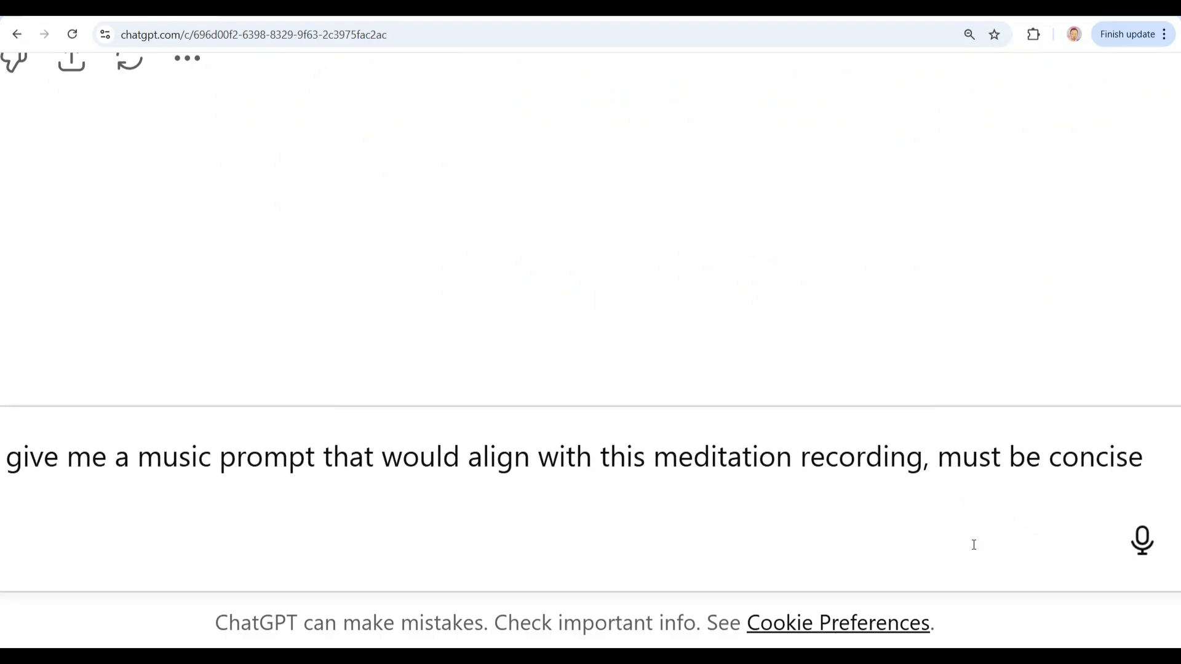
scroll(973, 545, down, 5)
click(1008, 609)
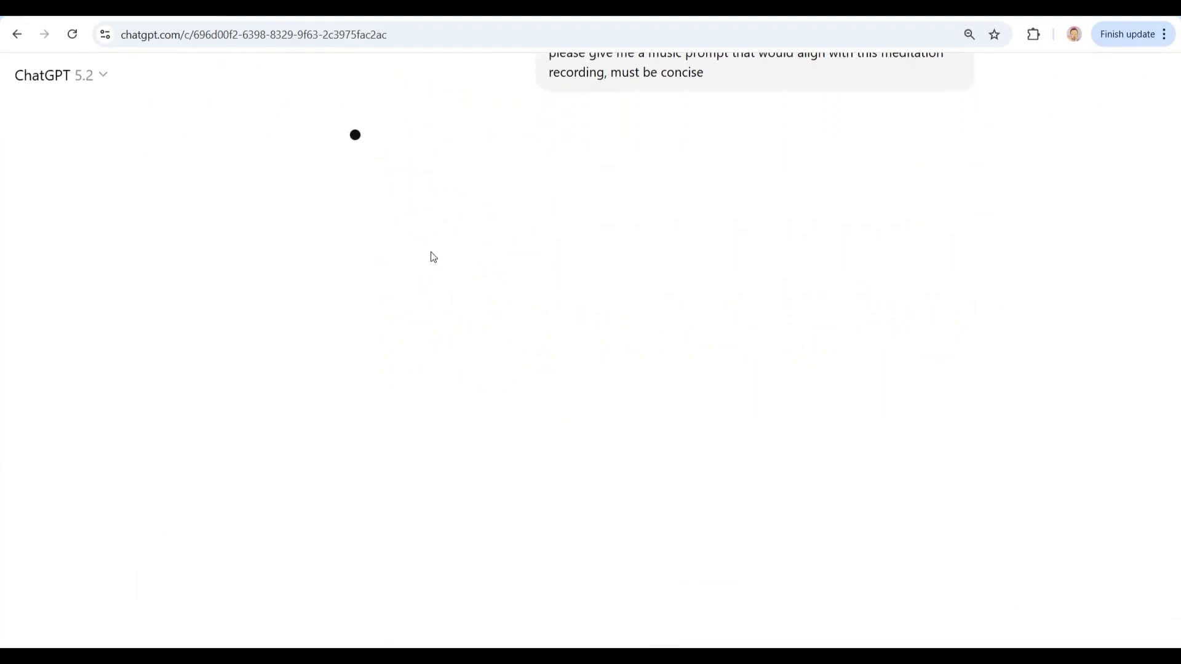
Copy the full music prompt paragraph that starts with "Gentle Christian meditation ambient music".
scroll(433, 257, up, 3)
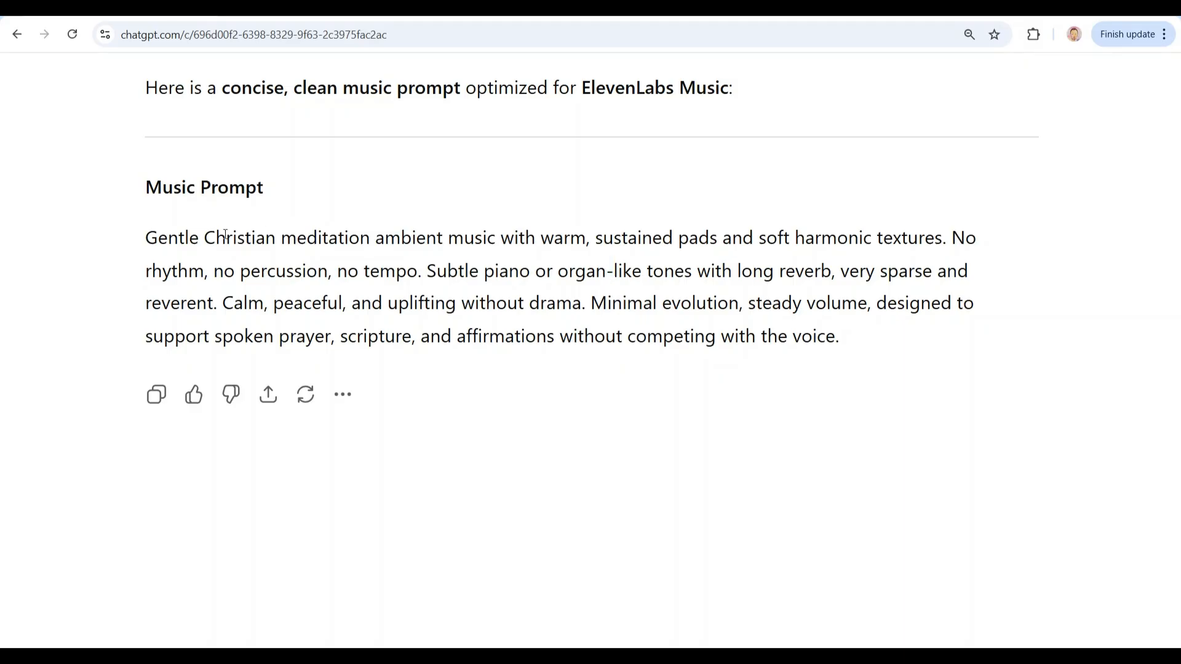
drag(138, 248, 831, 326)
key(ctrl+c)
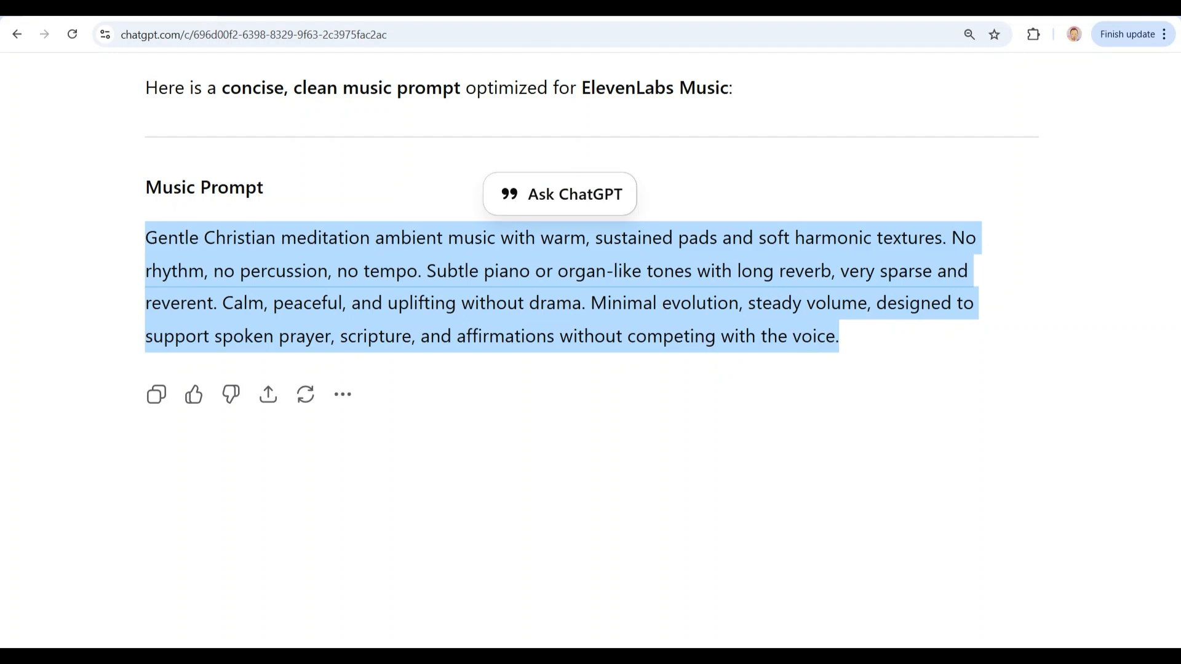
Switch to ElevenLabs, log in, and open the Music generator.
key(ctrl+Tab)
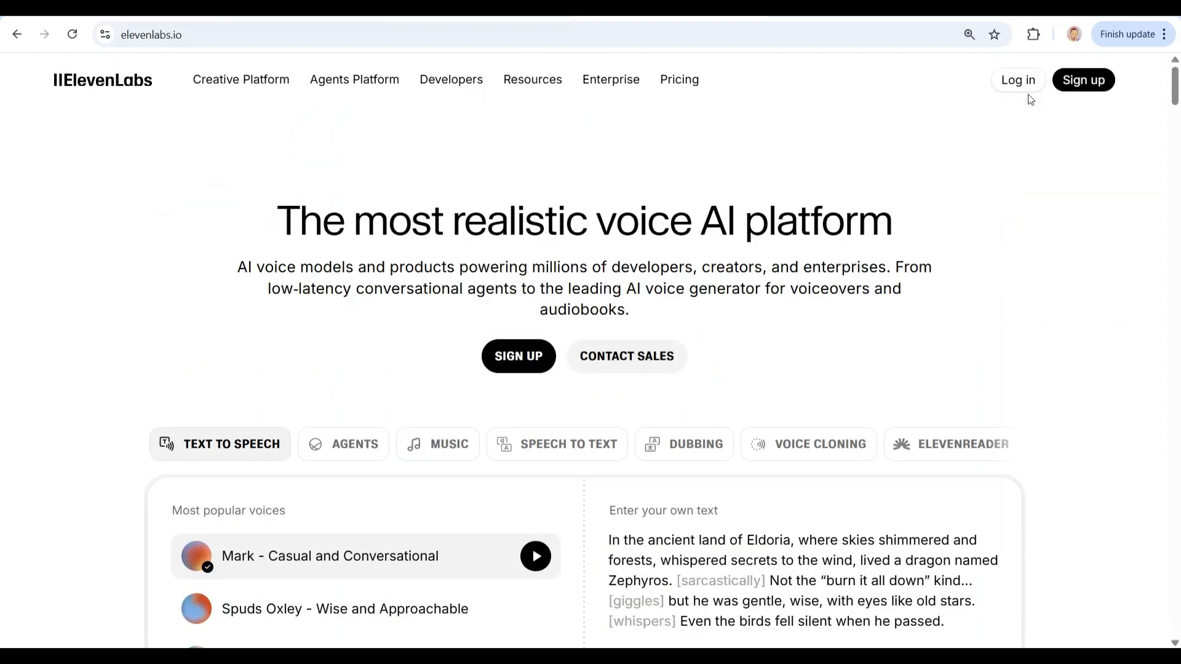
click(1019, 92)
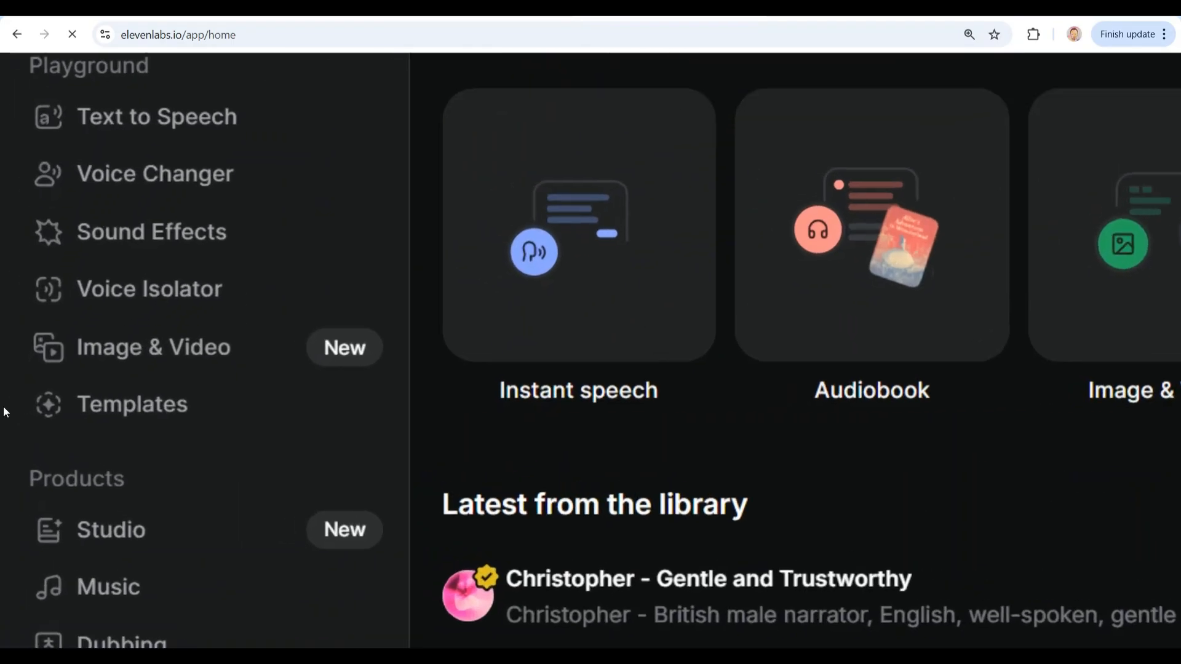
scroll(158, 417, down, 1)
scroll(118, 520, down, 2)
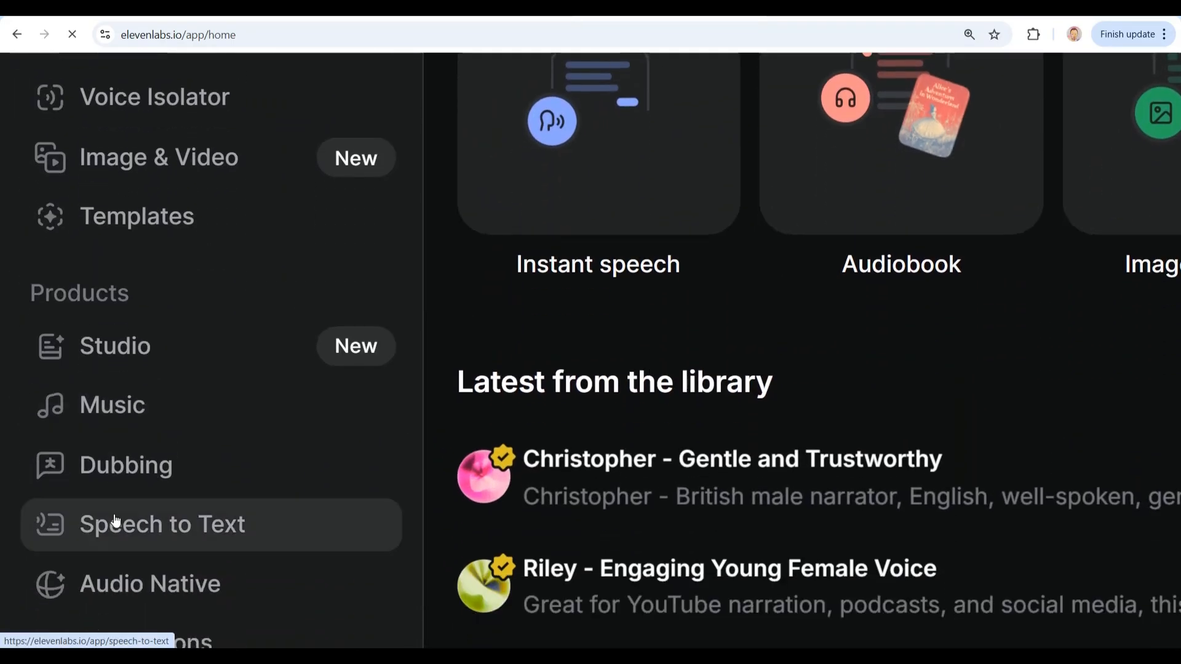
scroll(197, 418, down, 2)
click(164, 319)
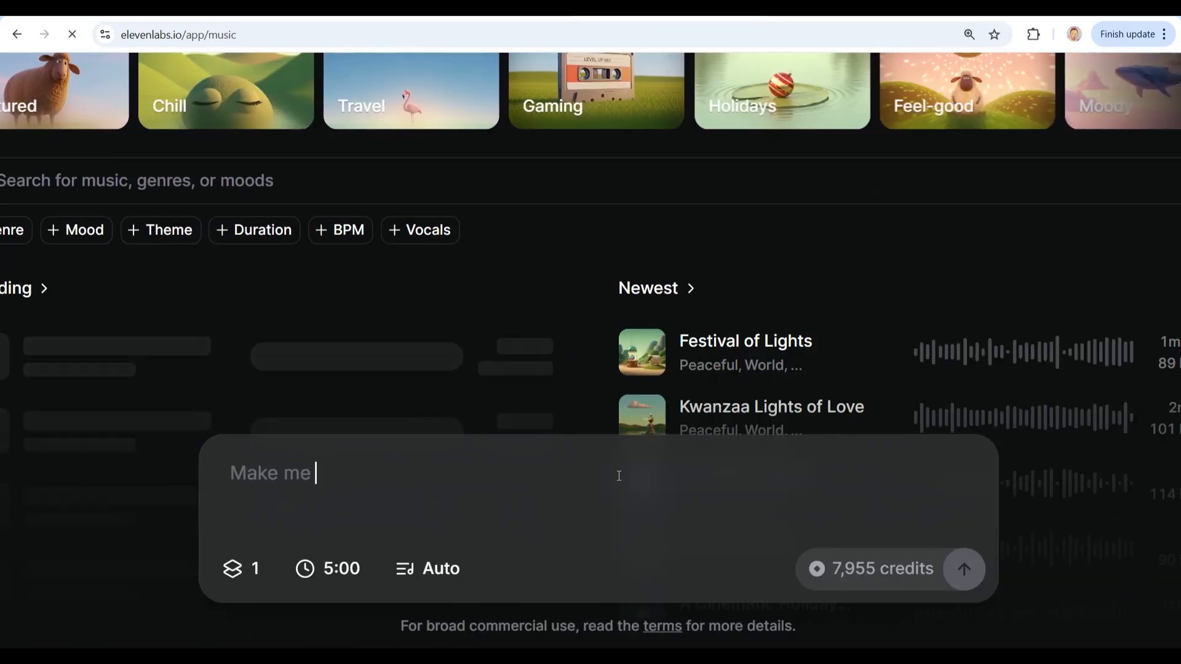
Paste the copied music prompt as the song description and check the number of variants and duration options.
key(ctrl+v)
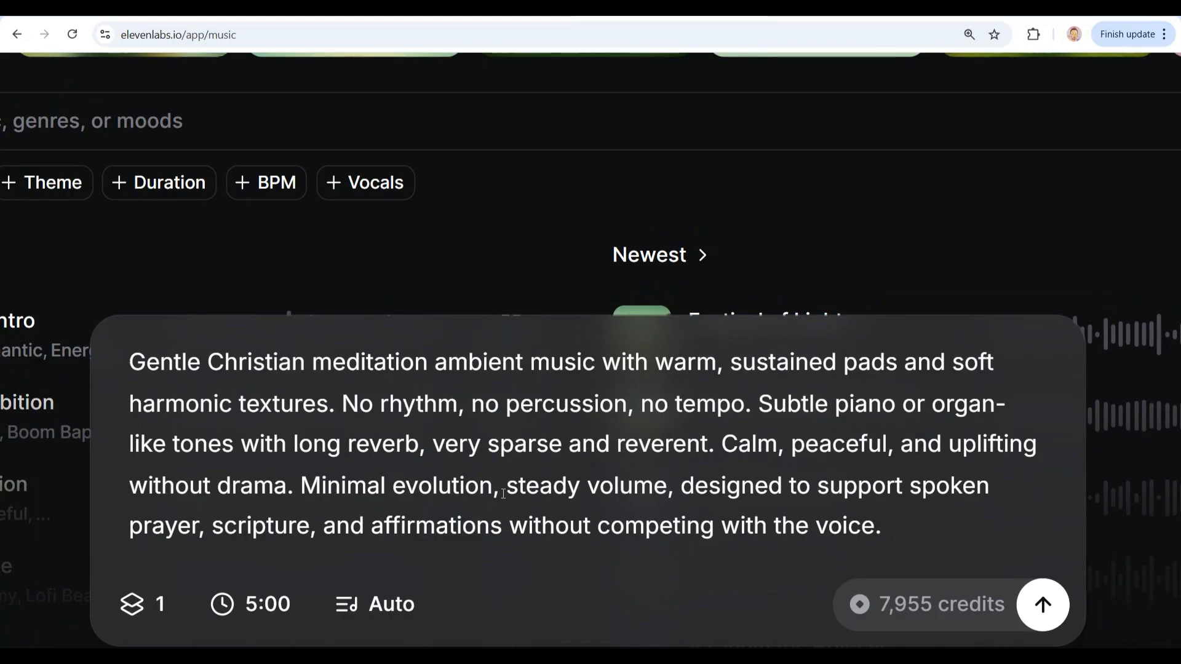
click(151, 608)
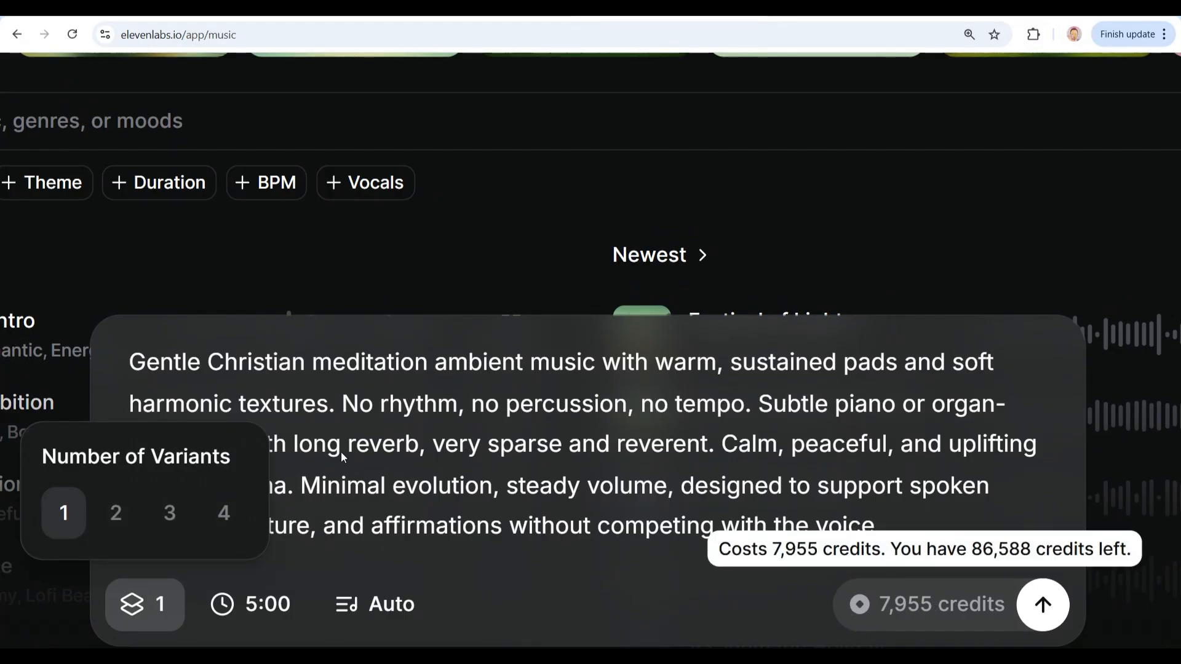
click(261, 608)
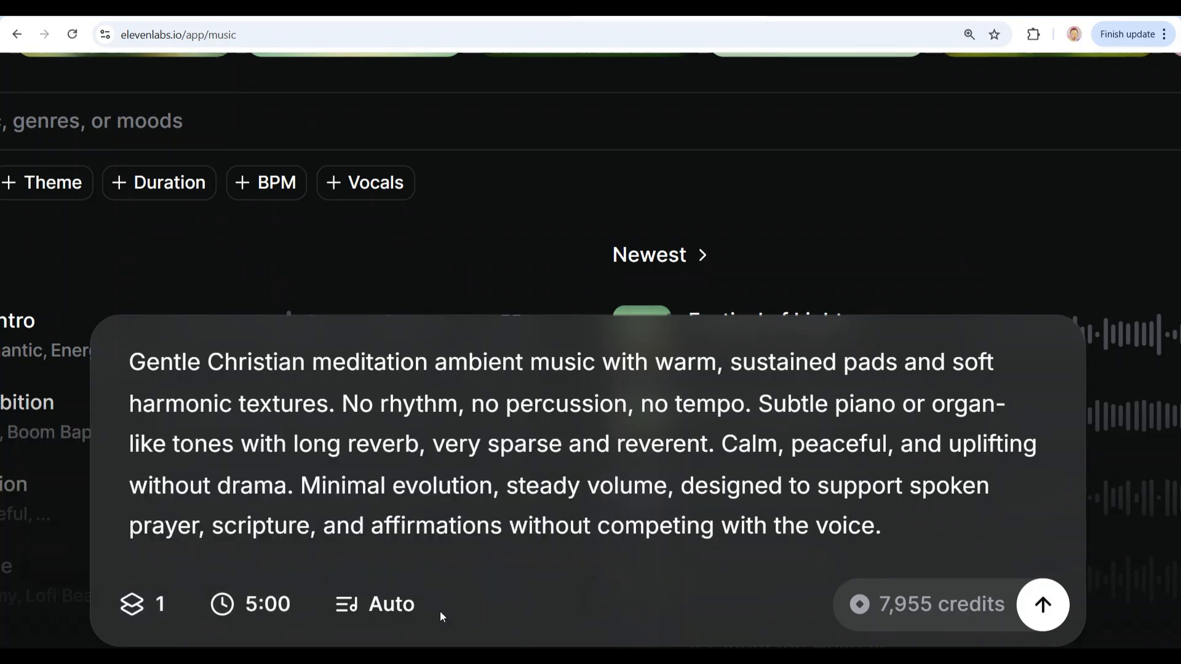
Set the lyrics mode to Custom, paste the meditation script as lyrics, and generate the song.
click(392, 607)
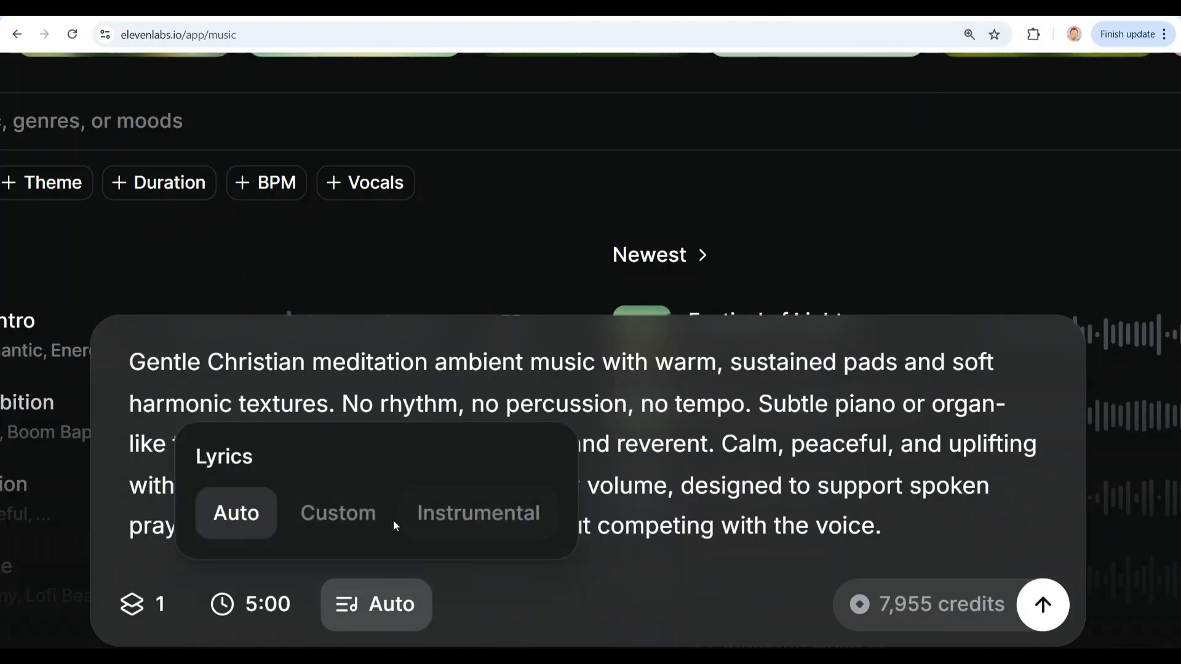
click(363, 522)
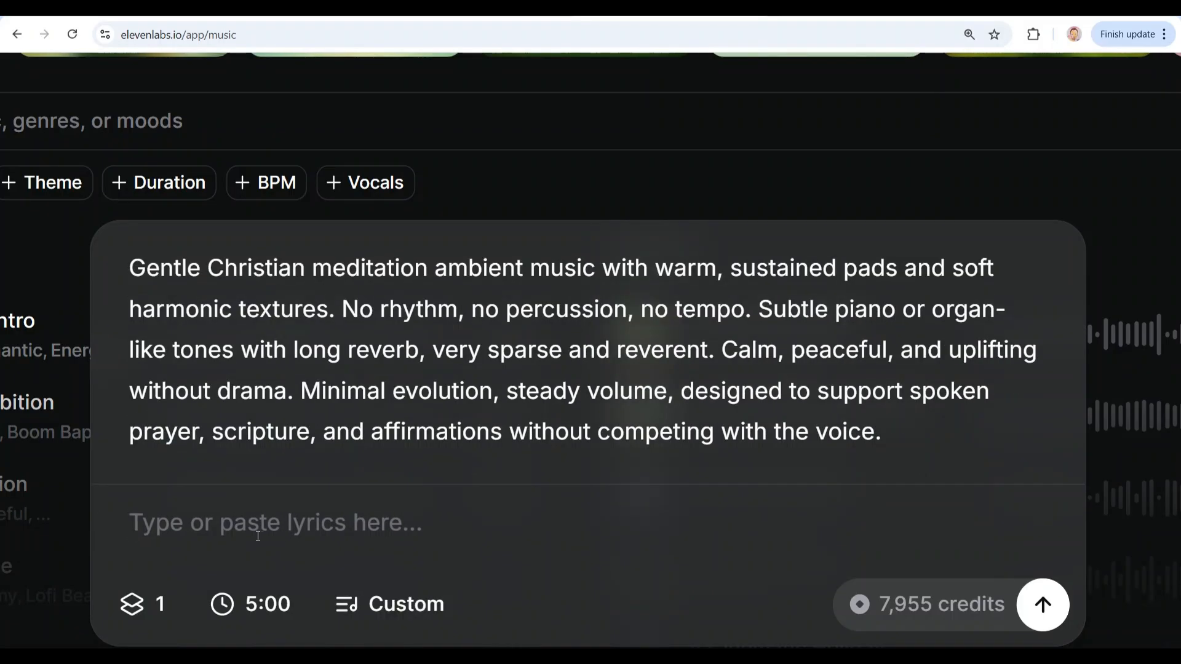
key(ctrl+v)
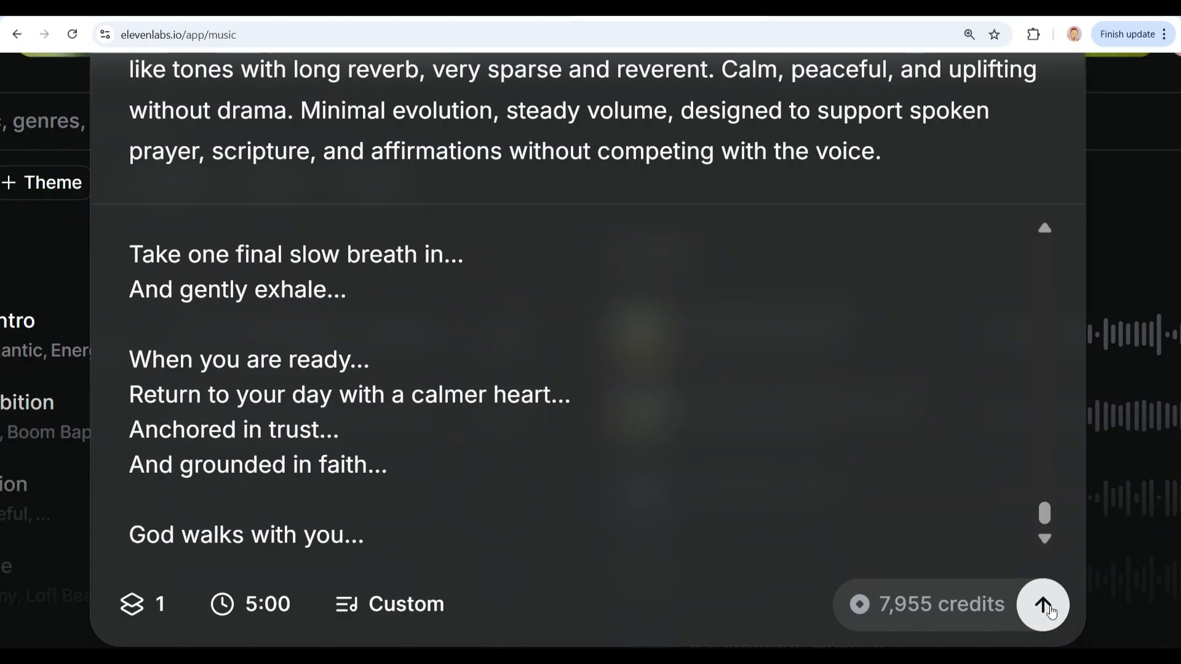
click(1044, 605)
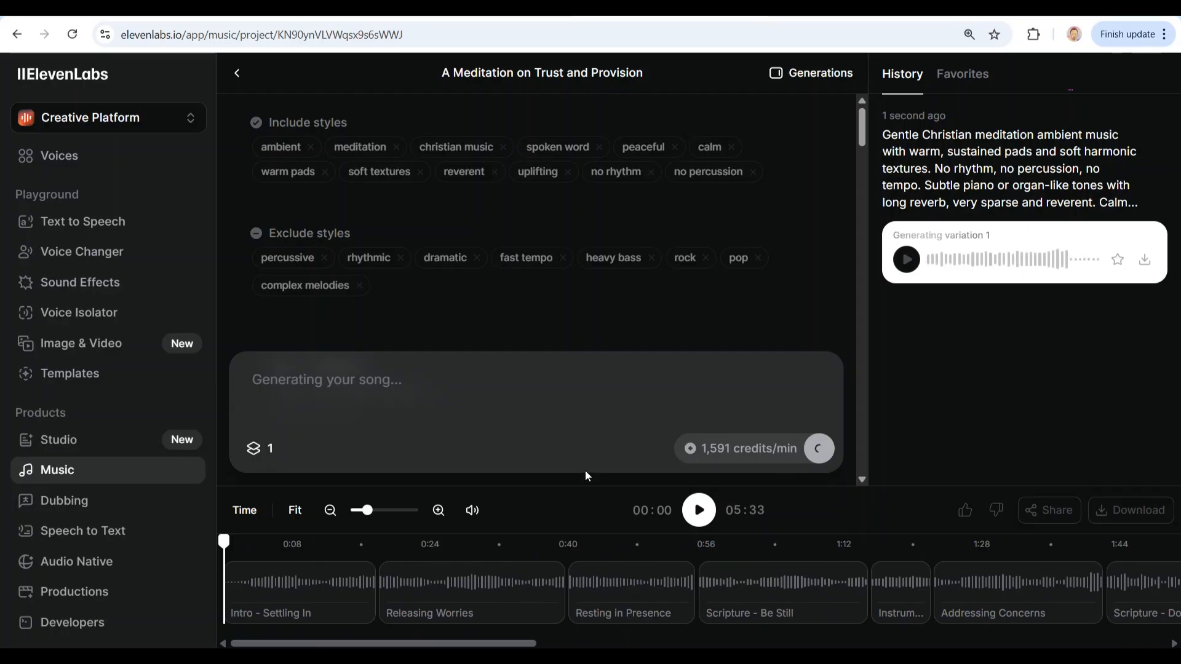
Play the generated meditation track from the start, following the intro lyrics and lowering the system volume.
click(699, 510)
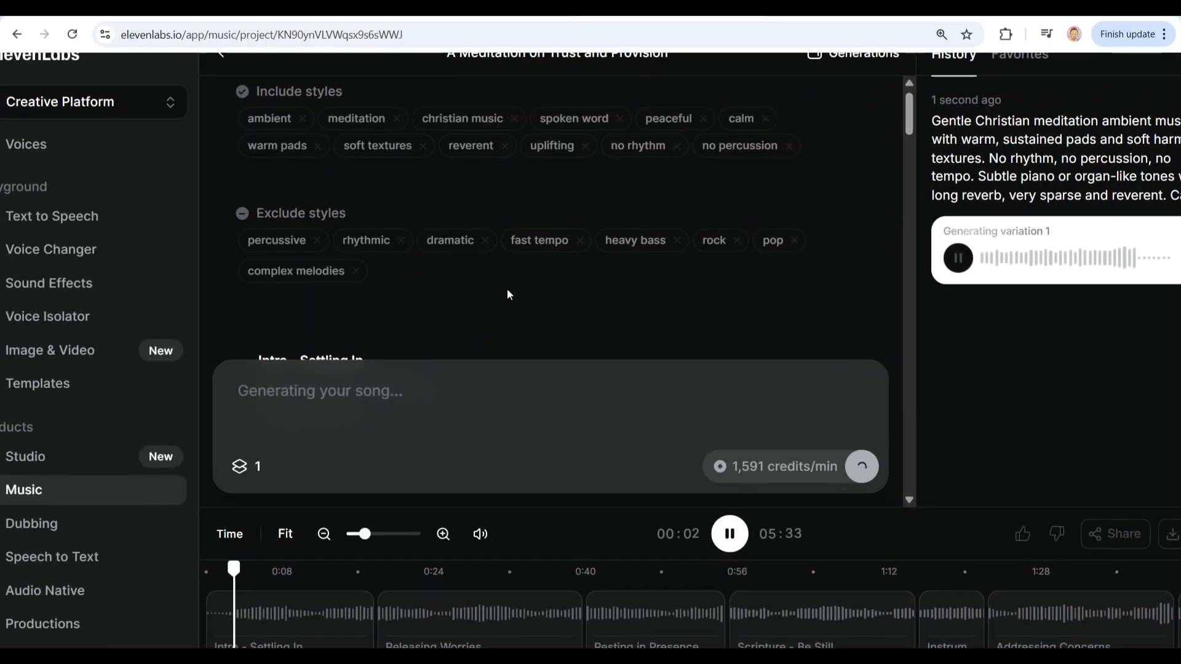
key(XF86AudioLowerVolume)
scroll(507, 289, down, 1)
scroll(507, 289, down, 3)
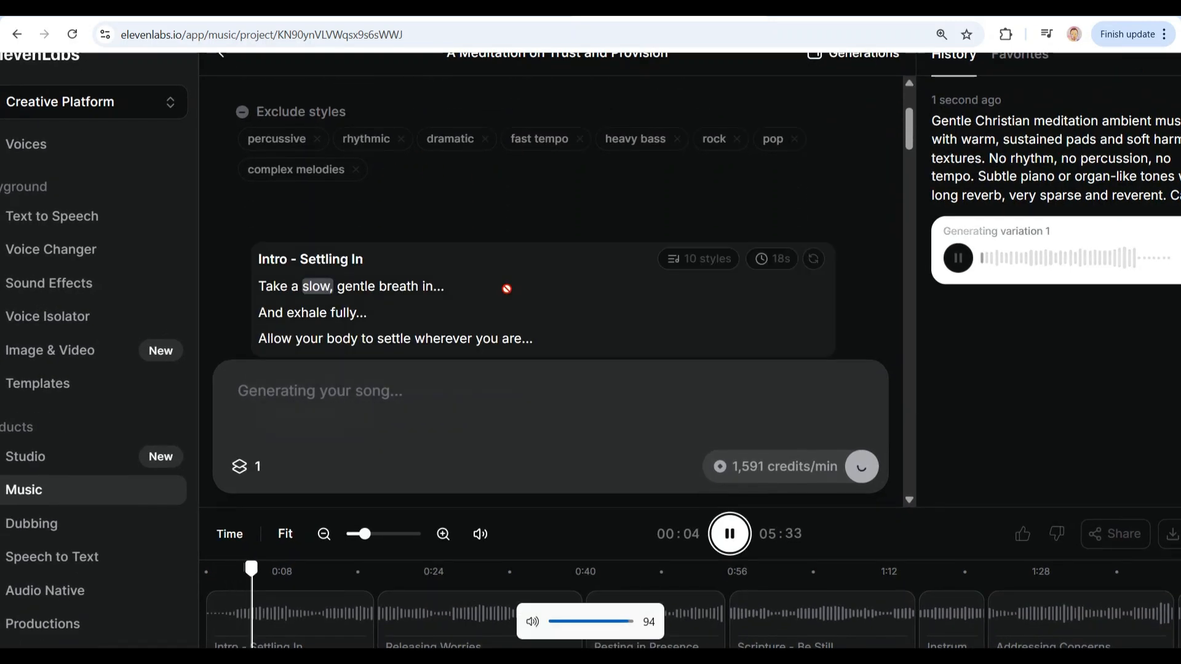
scroll(696, 259, down, 1)
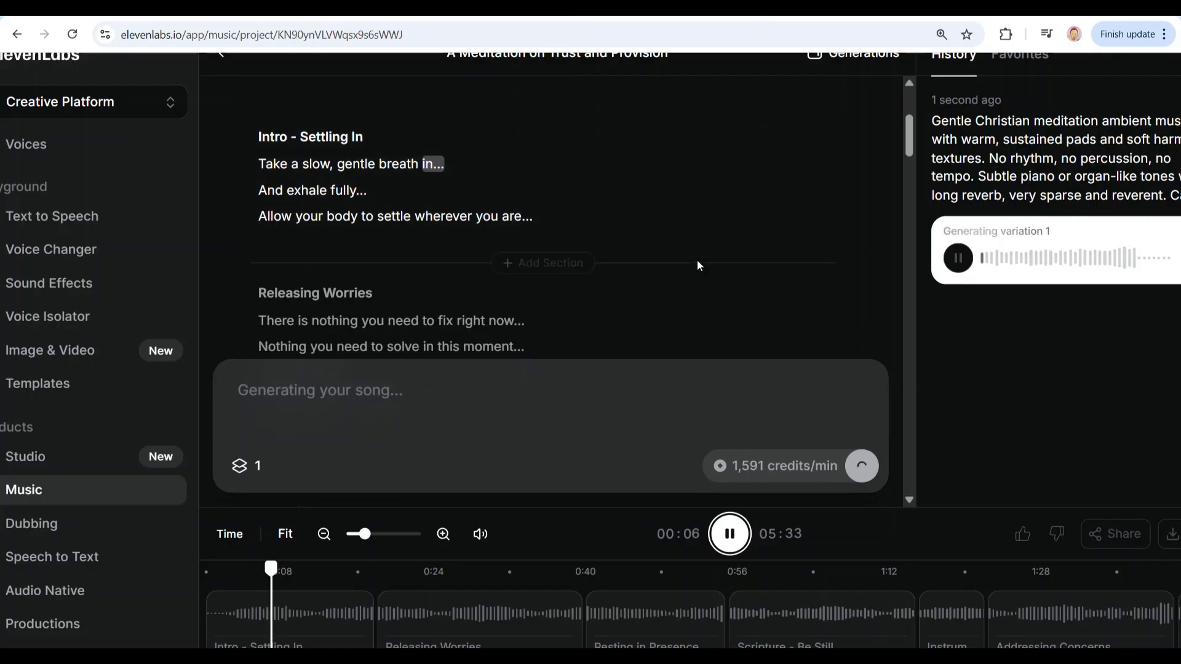
key(XF86AudioLowerVolume)
key(XF86AudioLowerVolume)
key(XF86AudioLowerVolume)
key(XF86AudioLowerVolume)
key(XF86AudioLowerVolume)
key(XF86AudioLowerVolume)
key(XF86AudioLowerVolume)
key(XF86AudioLowerVolume)
key(XF86AudioLowerVolume)
key(XF86AudioLowerVolume)
key(XF86AudioLowerVolume)
key(XF86AudioLowerVolume)
key(XF86AudioLowerVolume)
key(XF86AudioLowerVolume)
key(XF86AudioLowerVolume)
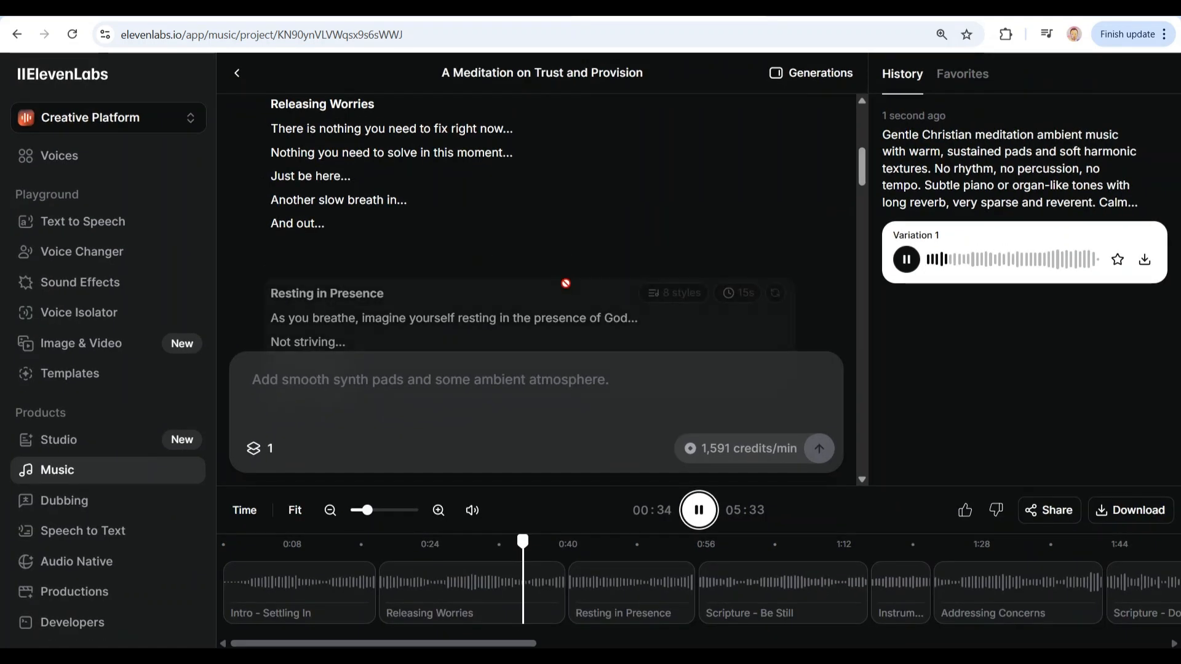
Preview the track at the start of the "Scripture - Be Still" section and at the start of the spoken affirmations section.
scroll(566, 283, down, 4)
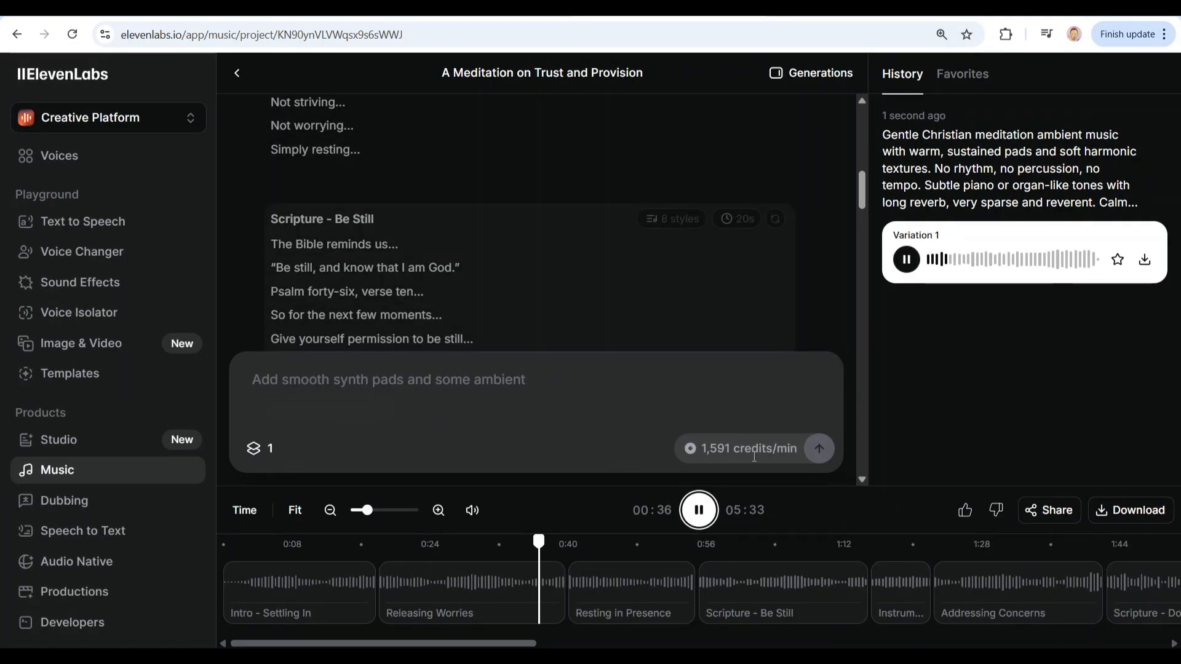
click(706, 549)
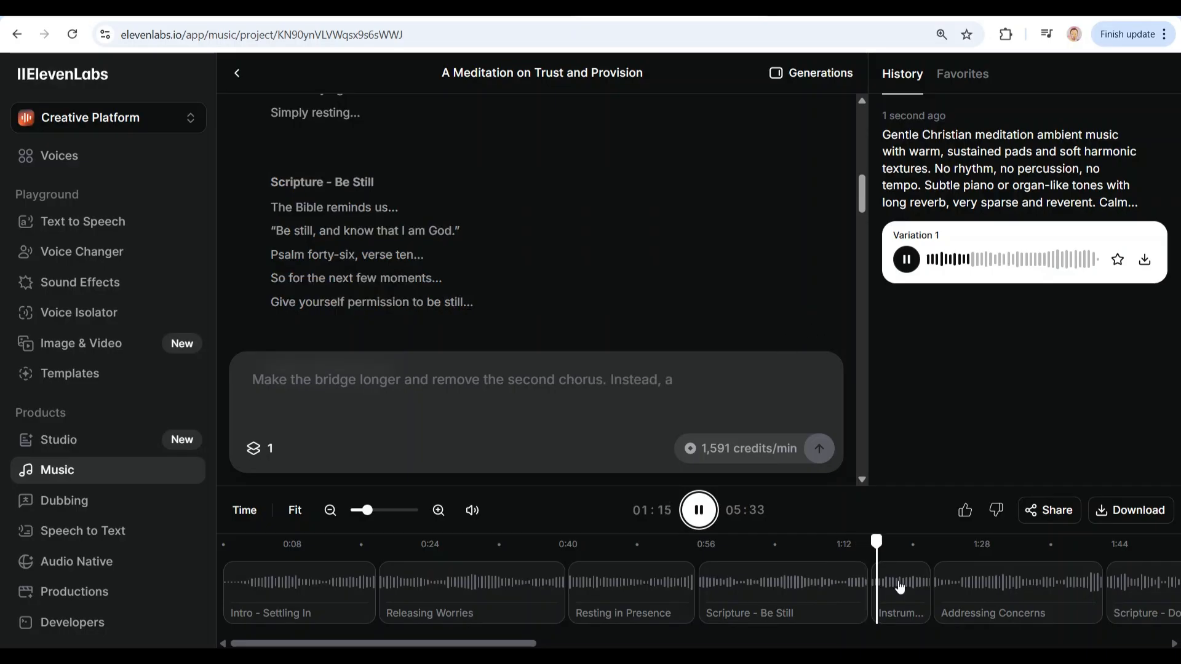
scroll(904, 599, down, 2)
scroll(904, 598, right, 5)
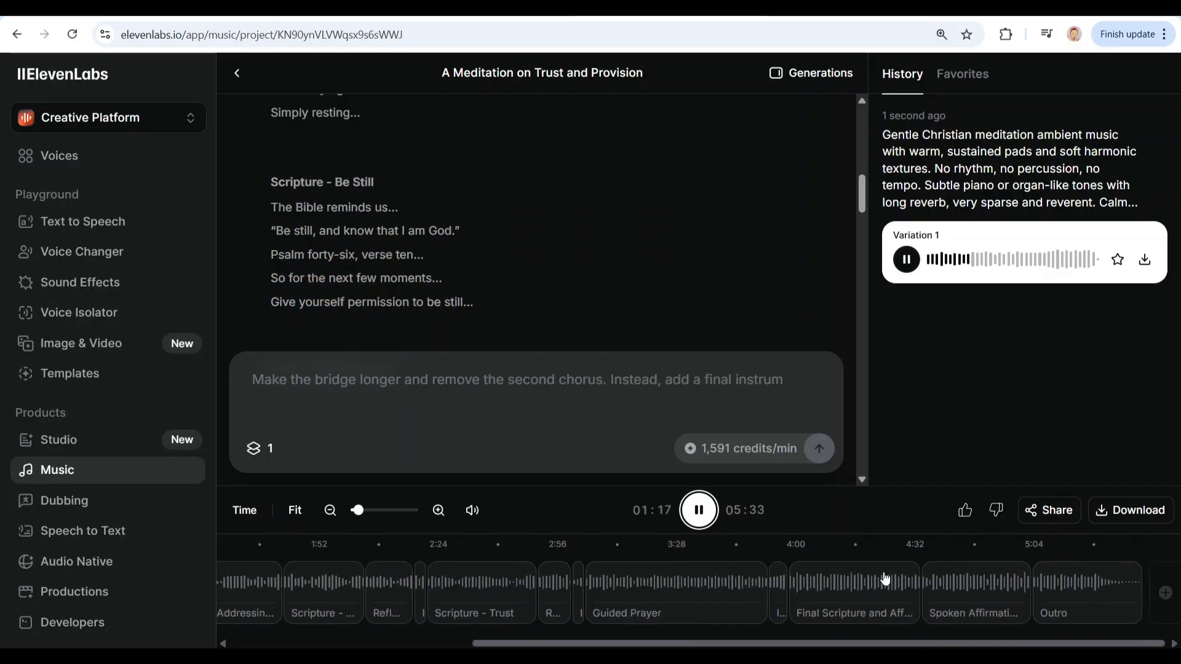
click(929, 548)
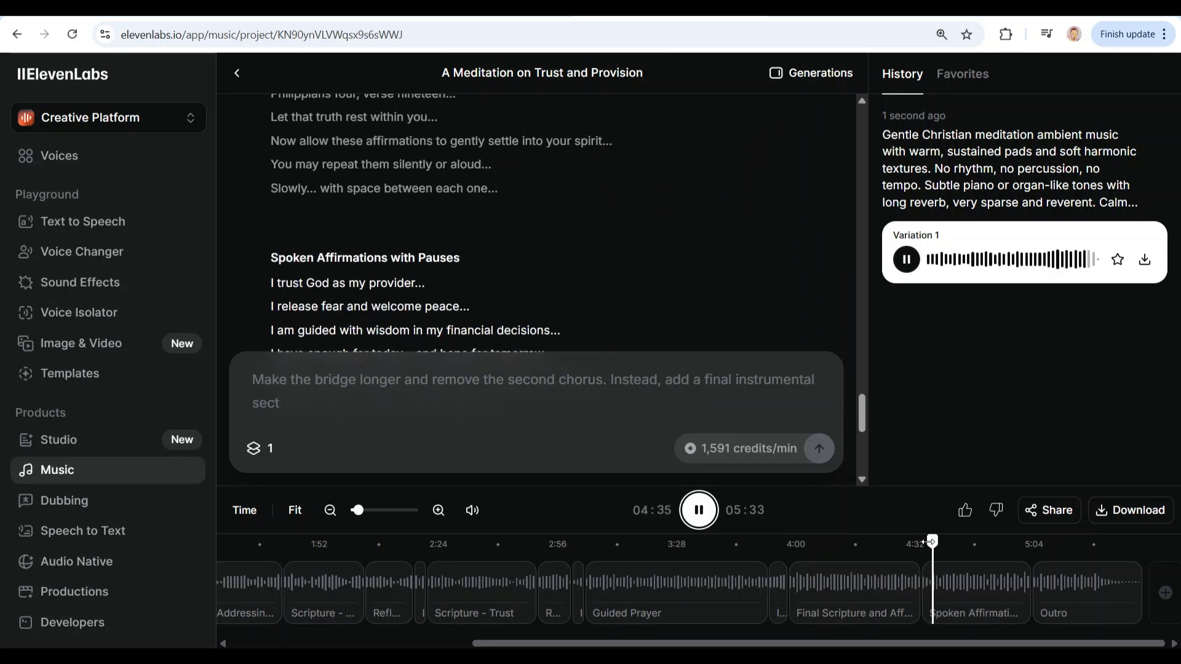
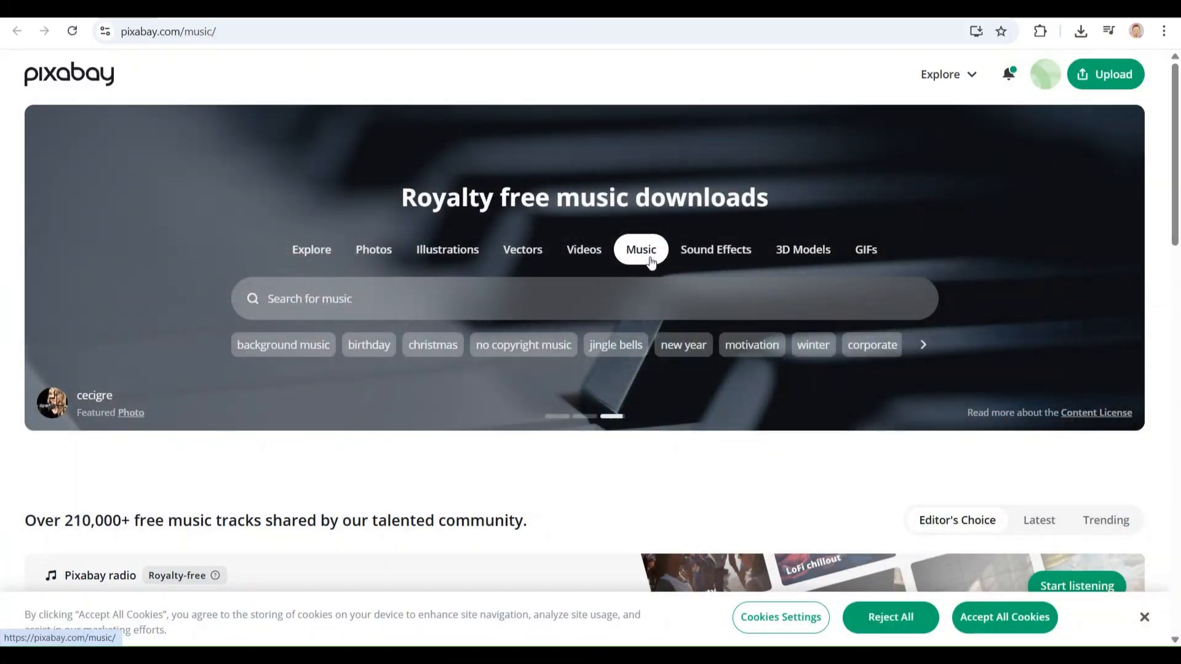
Search Pixabay's royalty-free music for "meditation" and refine the search to "meditation music".
click(612, 297)
text(meditation)
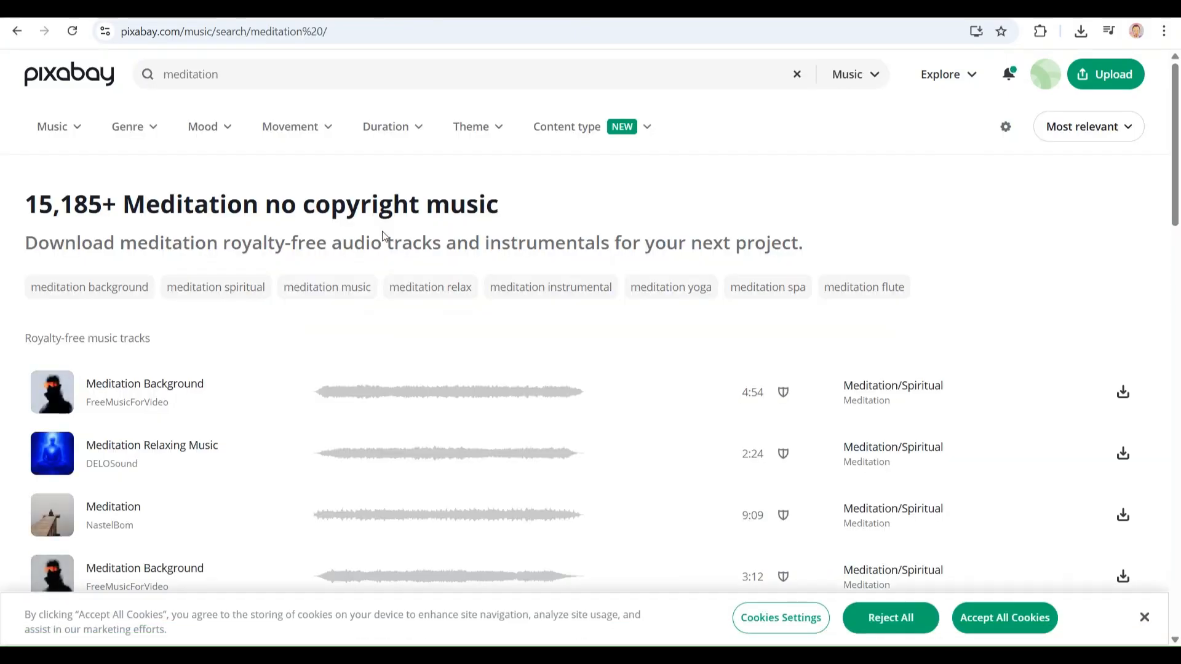
click(364, 294)
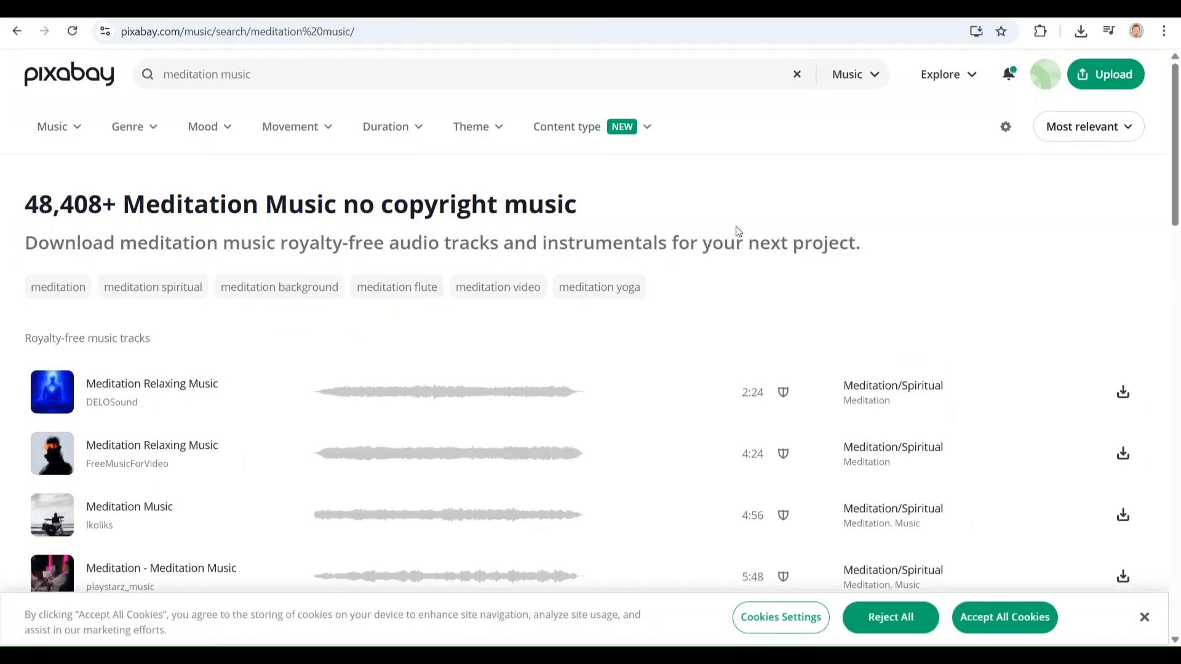
Preview the 3:52 track "Meditation Music" and the 4:31 track "Meditation Flute", sampling the middle of each.
scroll(746, 218, down, 2)
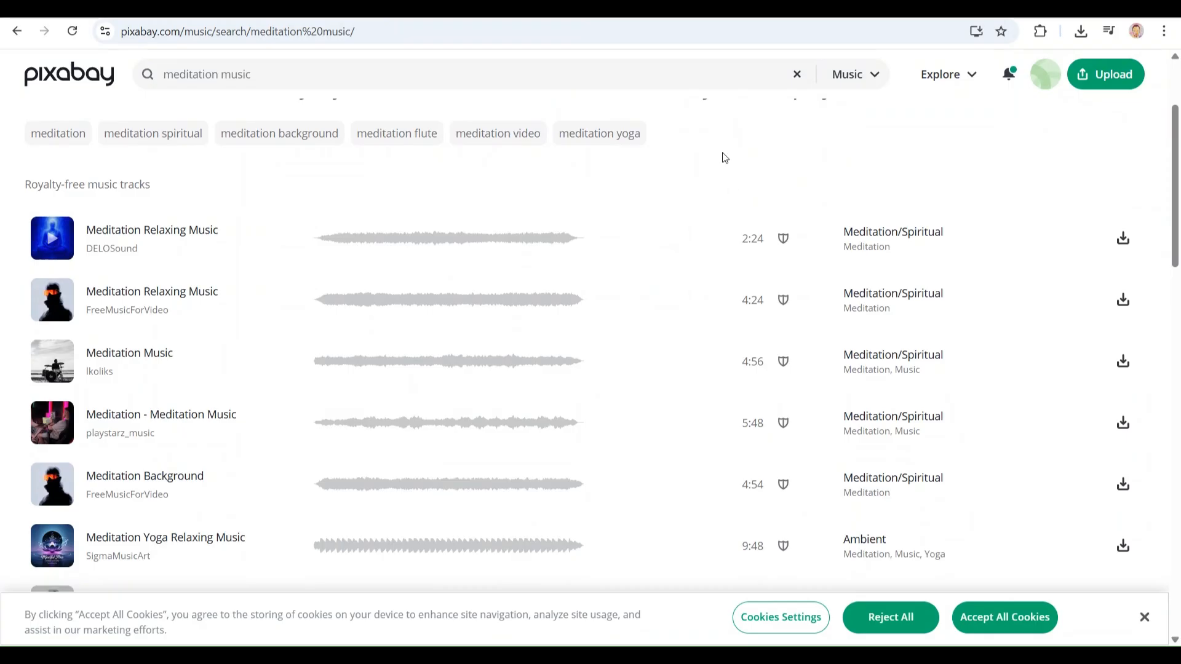
scroll(52, 324, down, 6)
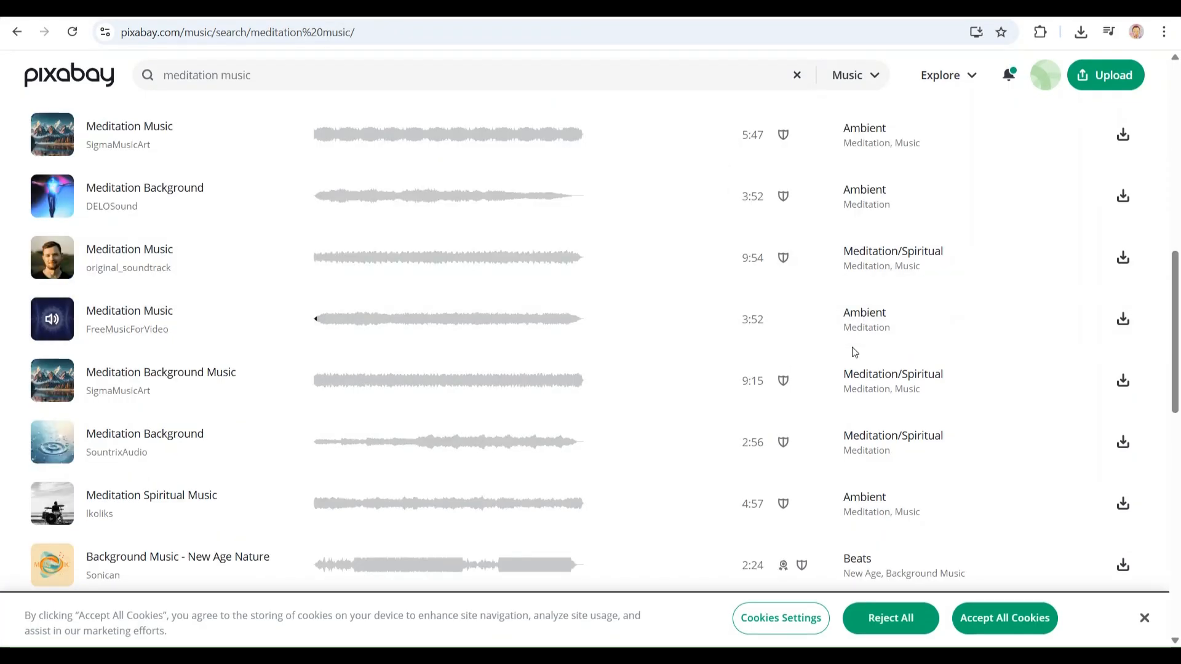
mouse_move(782, 265)
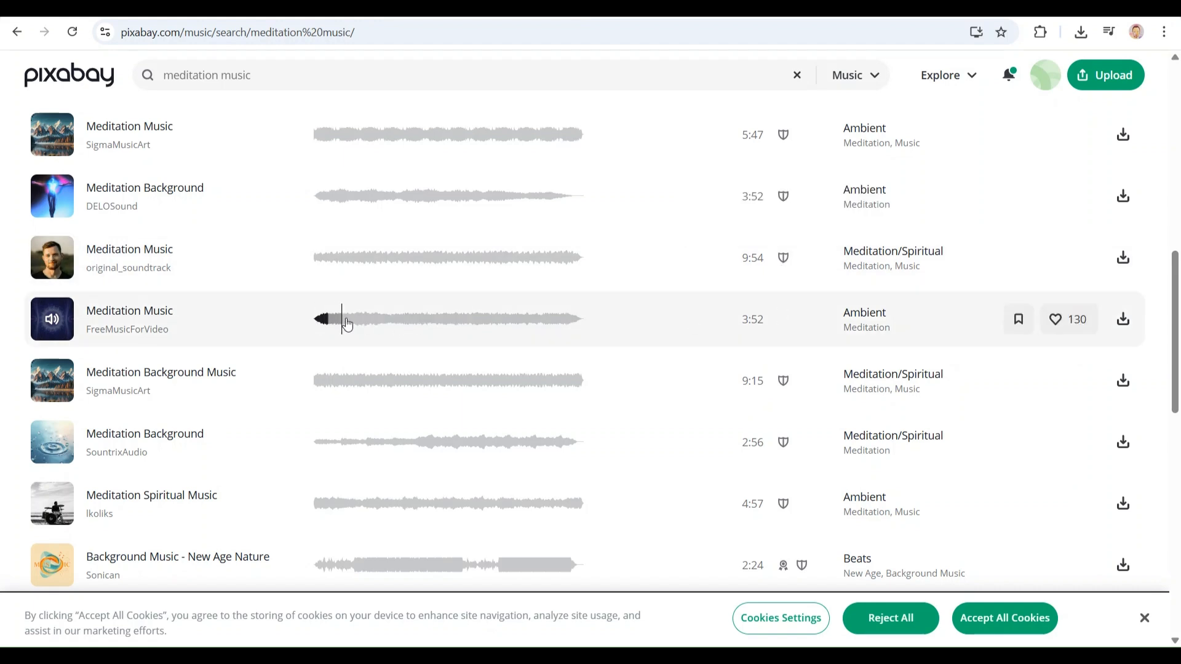
click(441, 322)
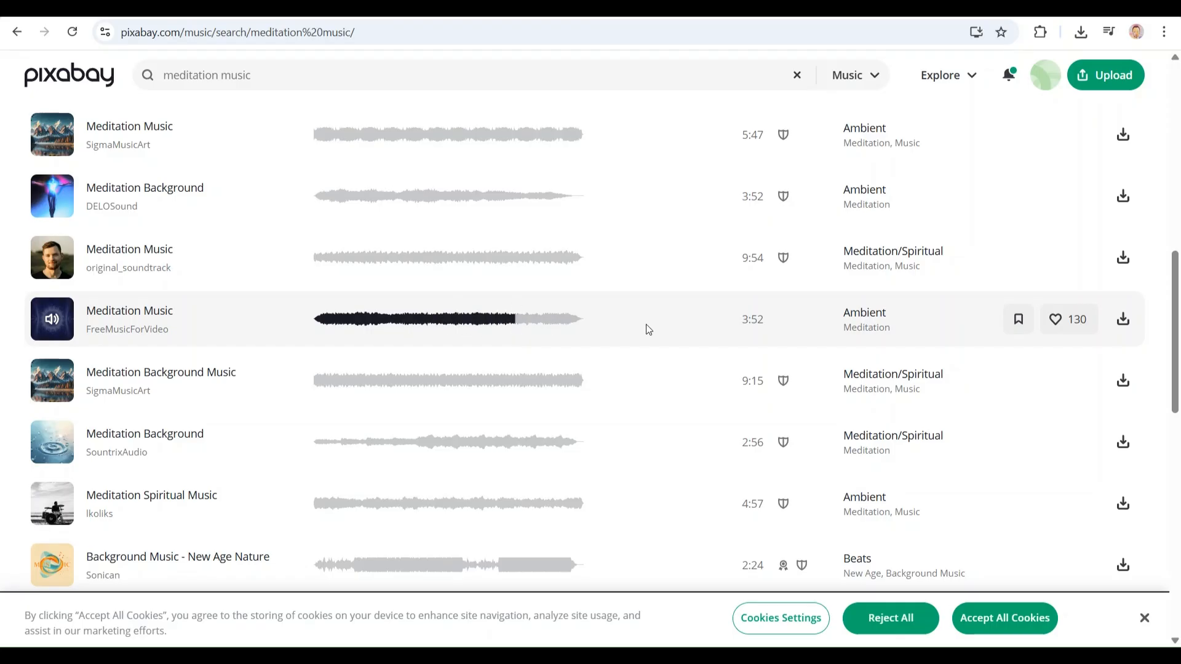
scroll(677, 353, down, 5)
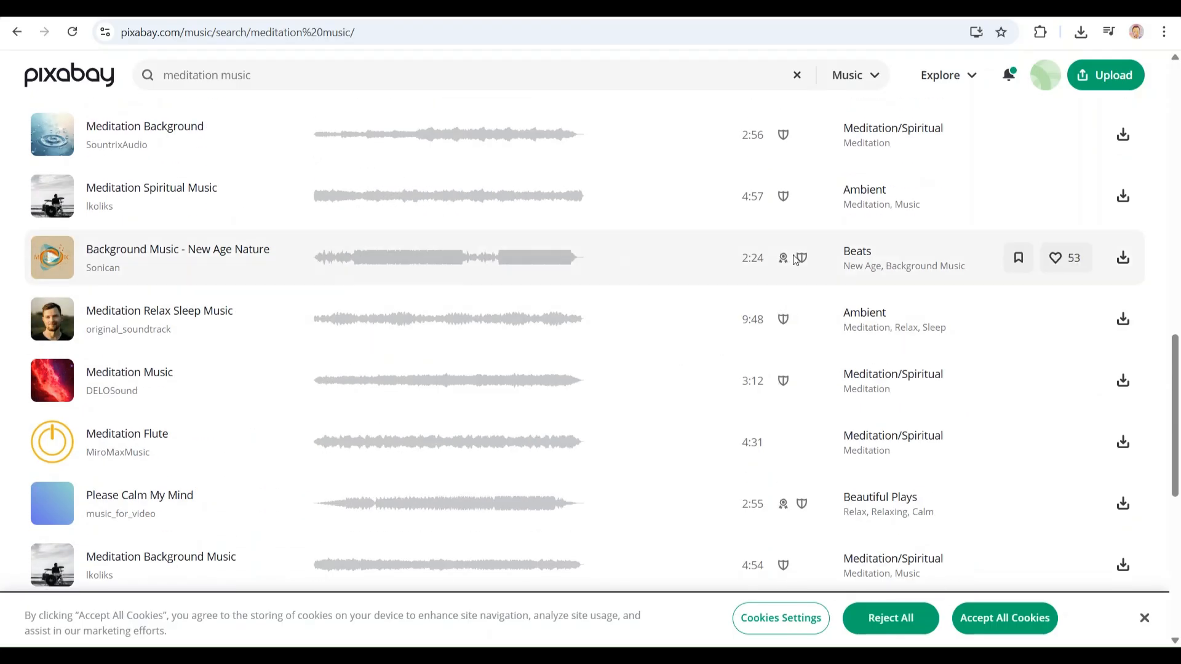
click(53, 443)
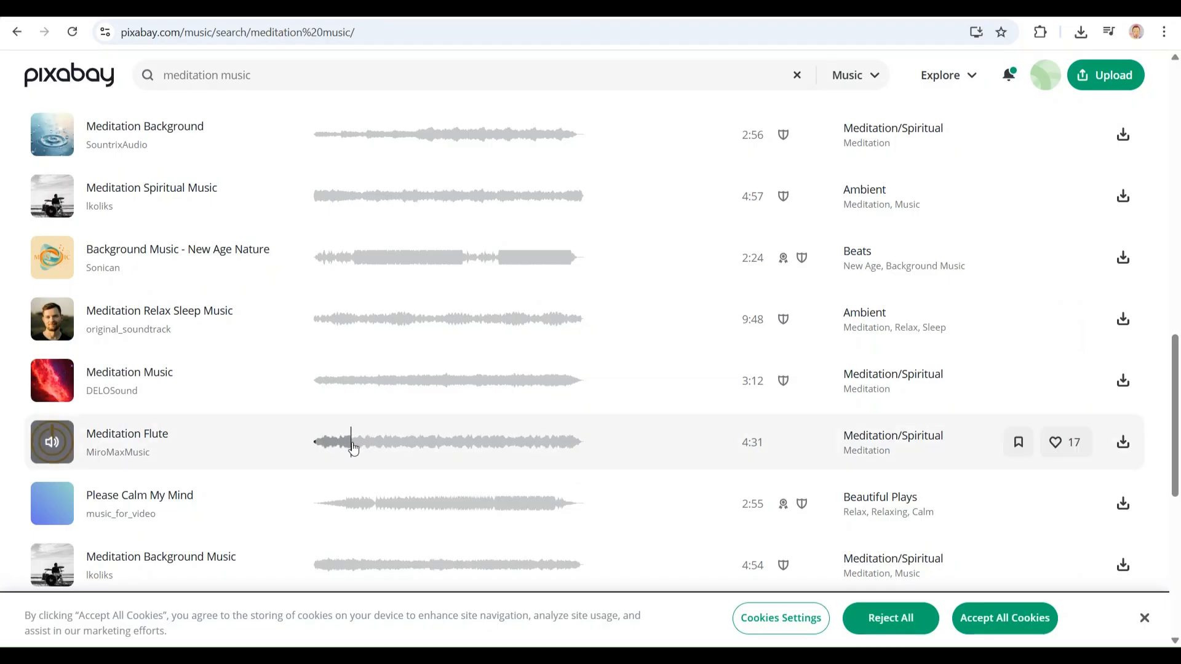
click(467, 452)
On the second page of results, preview the 5:51 track "Meditation" and download it.
scroll(569, 408, down, 3)
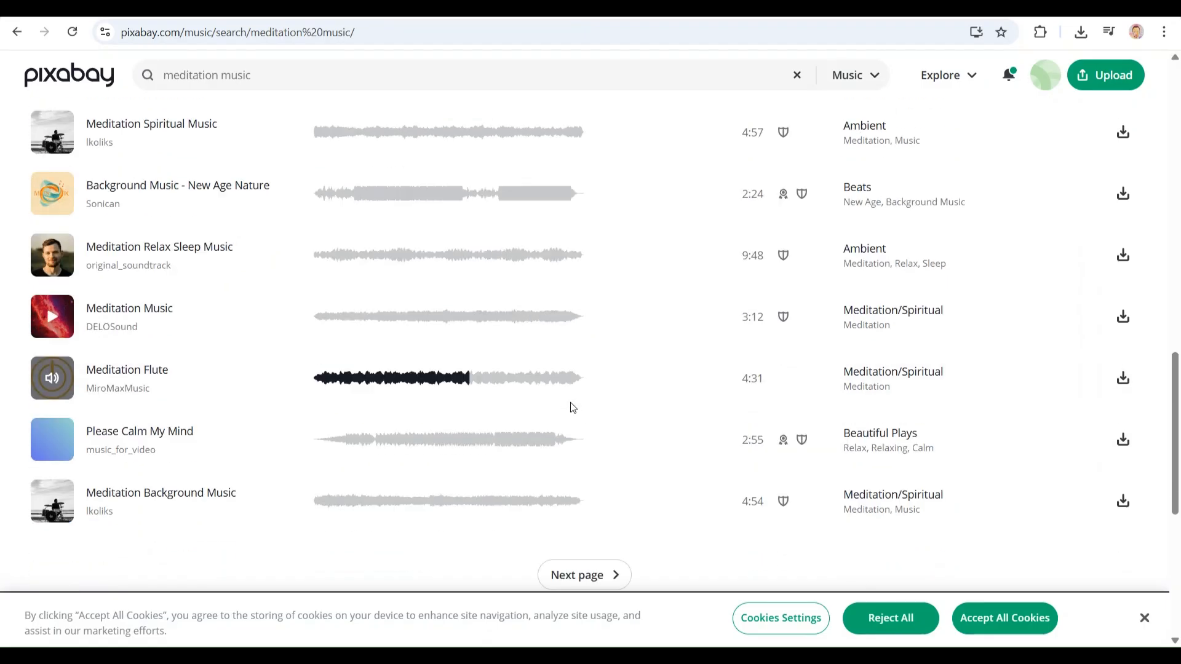
scroll(583, 419, up, 1)
click(582, 557)
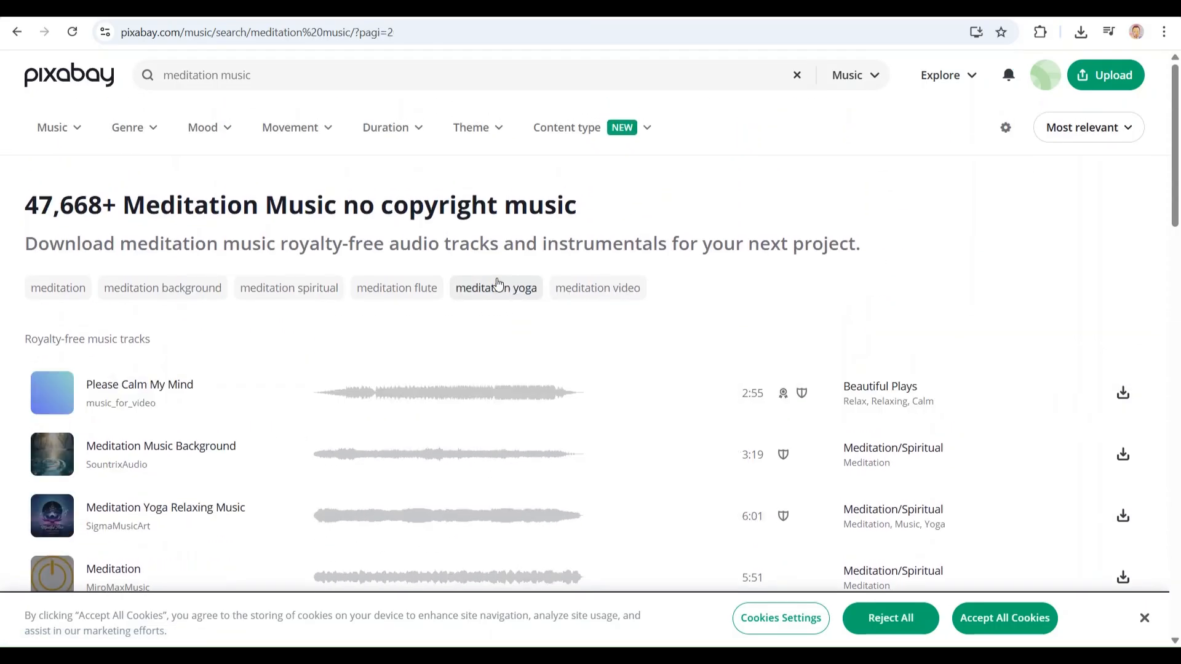
scroll(523, 283, down, 2)
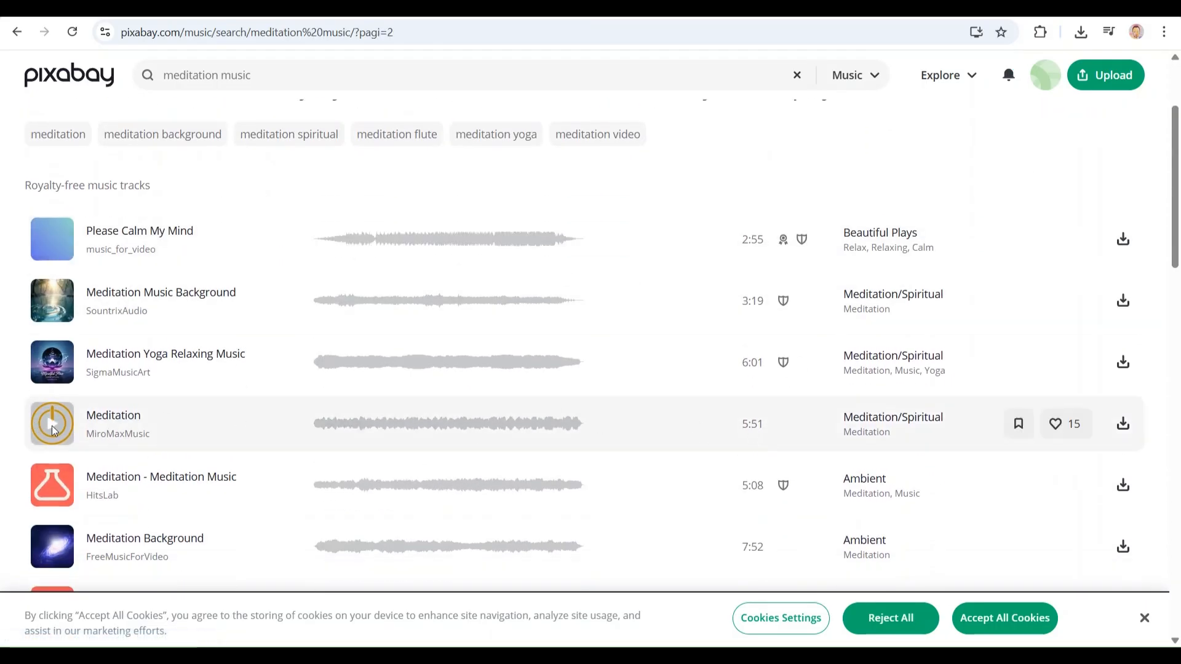
click(53, 431)
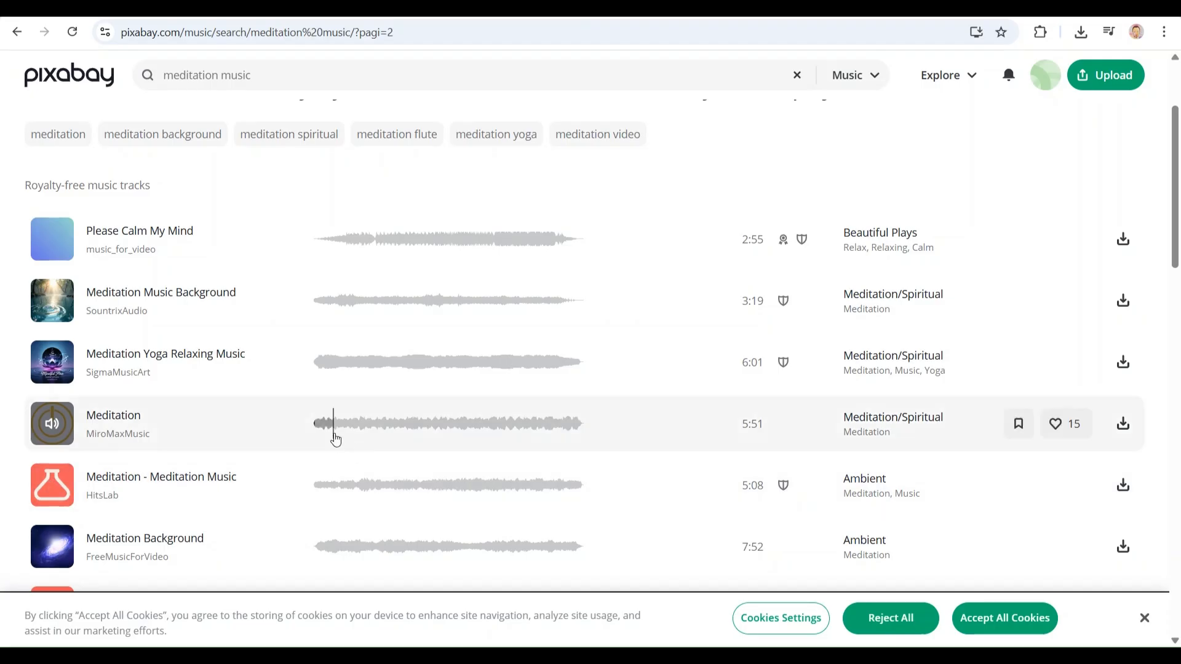
click(431, 427)
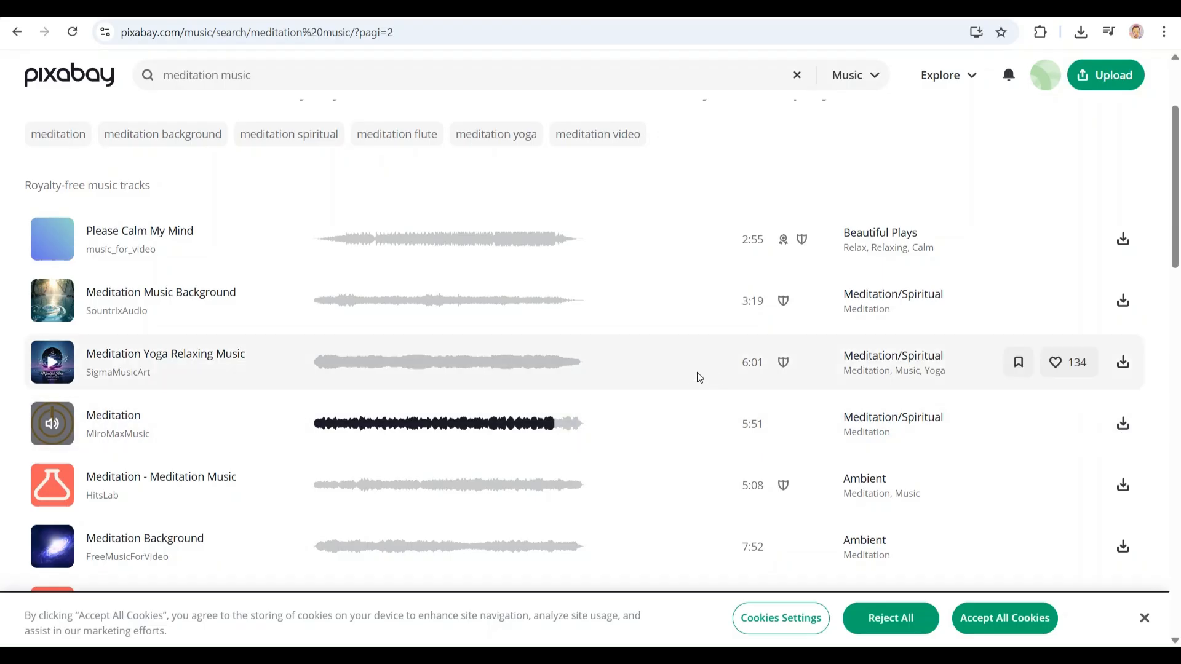
click(1123, 423)
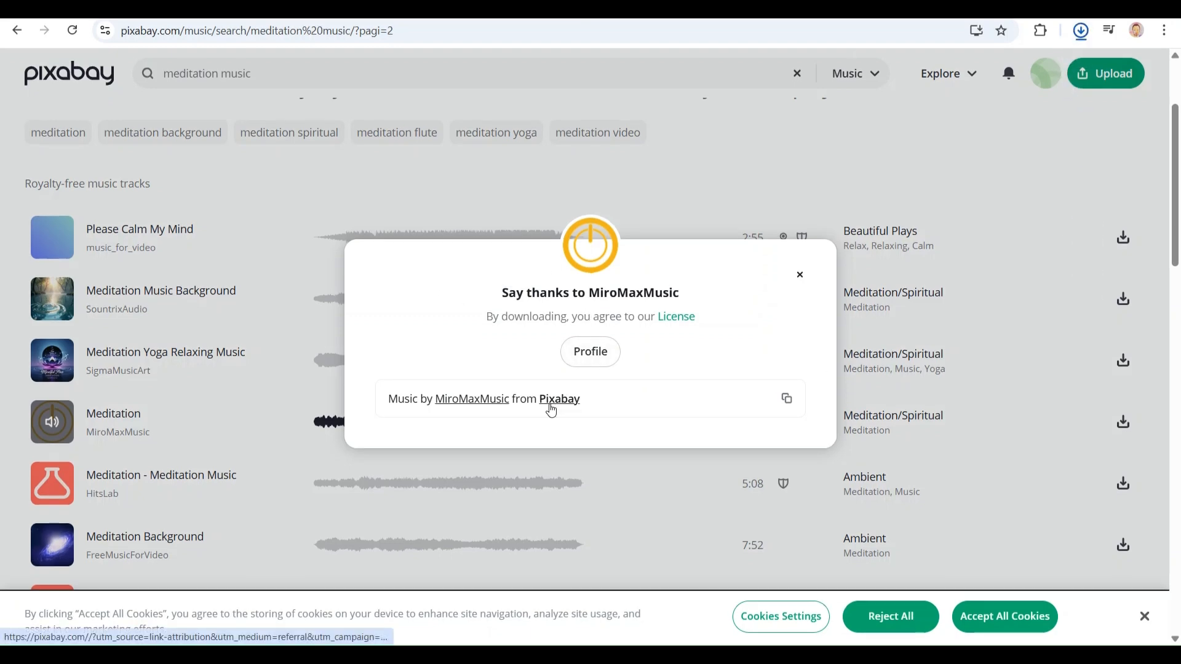
Open the license from the download message and read the allowed and prohibited uses in the Content License Summary.
click(676, 318)
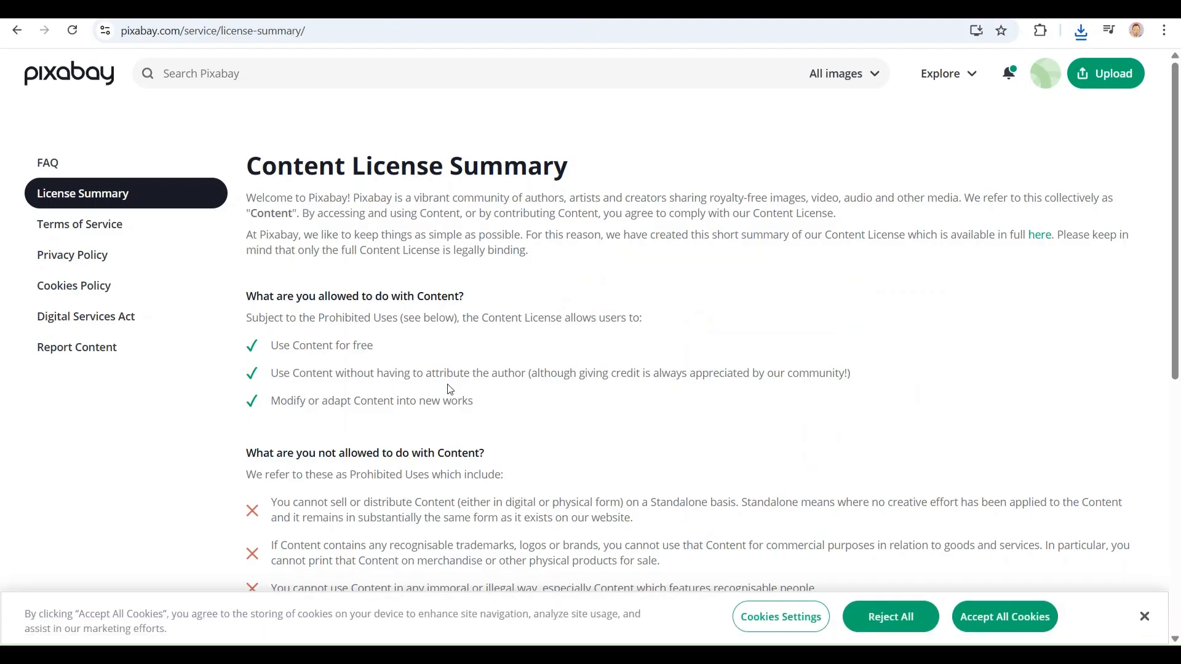
scroll(449, 389, down, 1)
scroll(476, 453, down, 1)
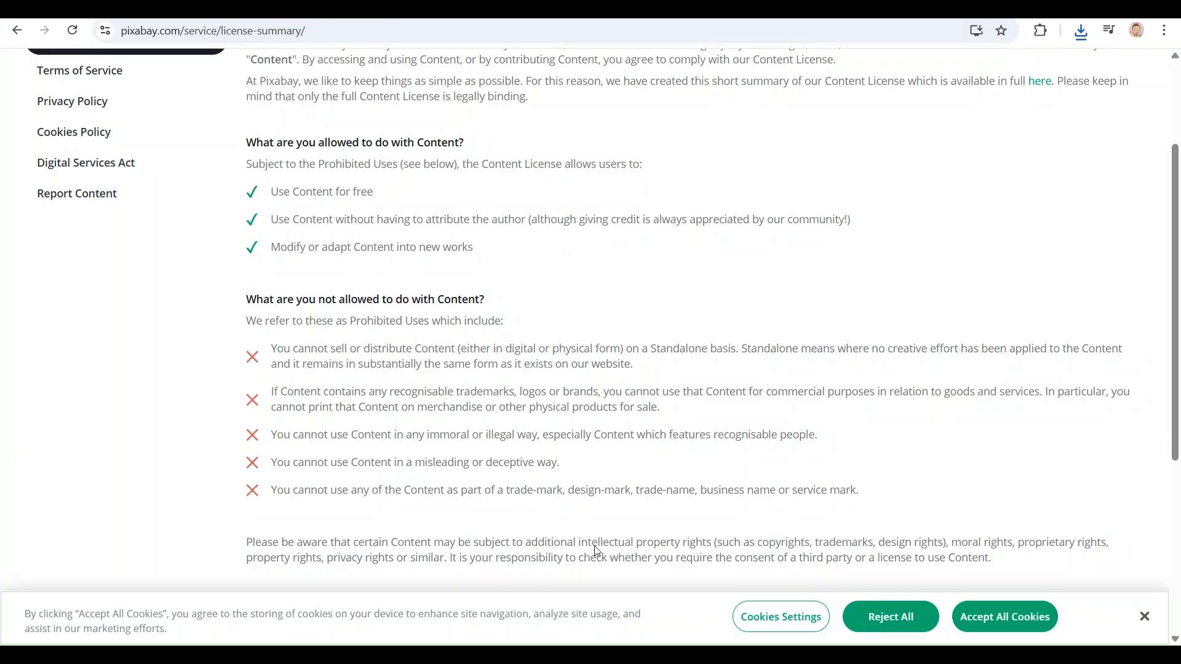
scroll(638, 396, down, 3)
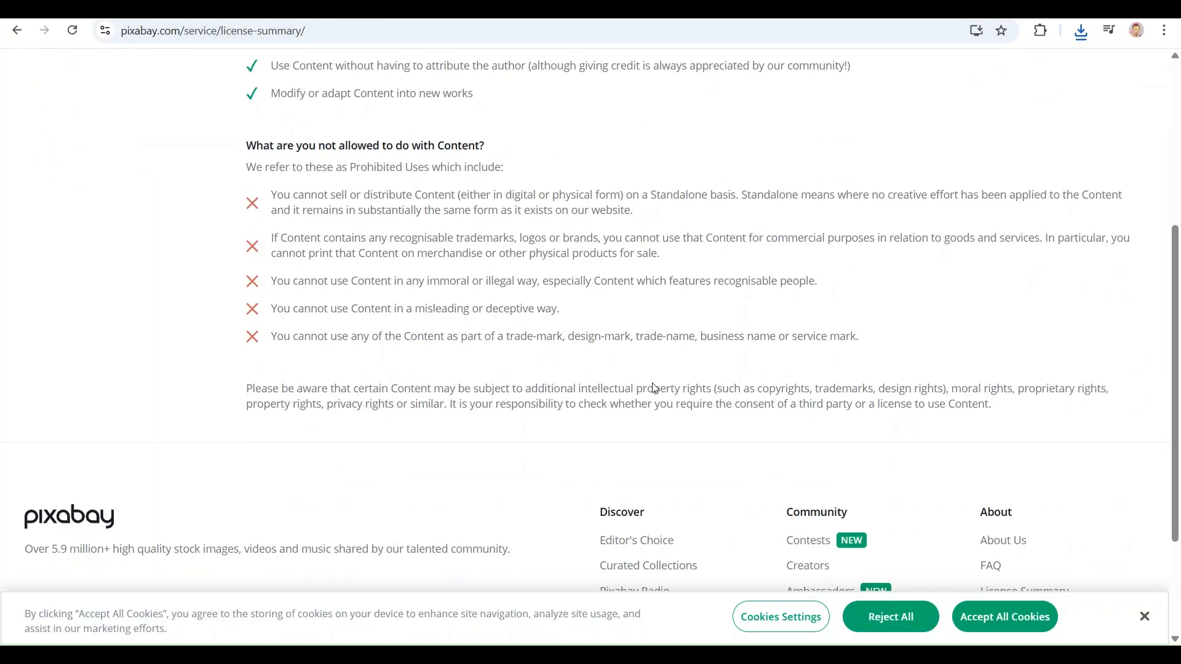
scroll(655, 390, down, 2)
scroll(591, 359, up, 7)
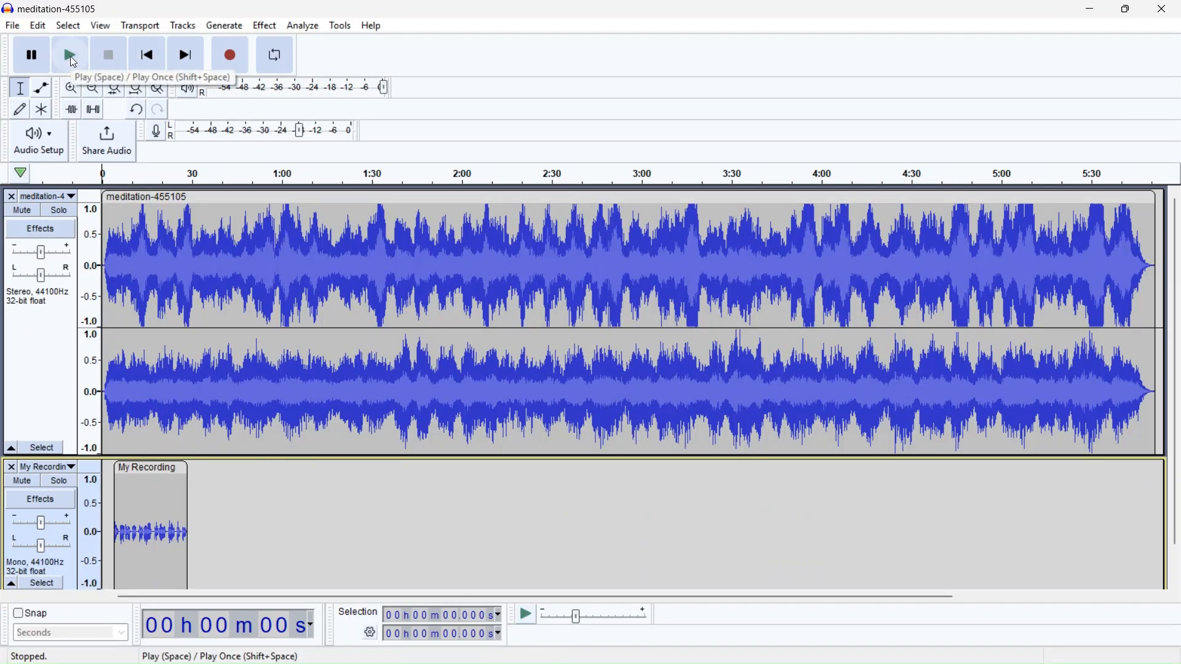
Switch to Audacity and briefly play the music and voice tracks from the start to check the music's loudness.
click(38, 140)
mouse_move(80, 203)
click(336, 76)
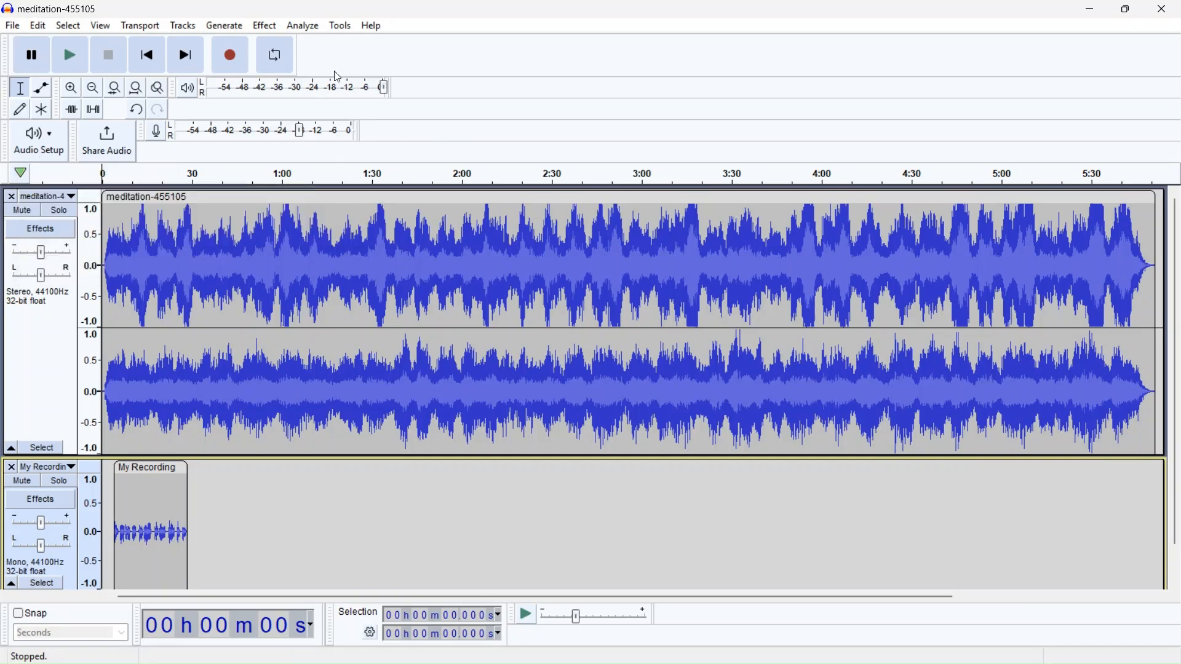
key(space)
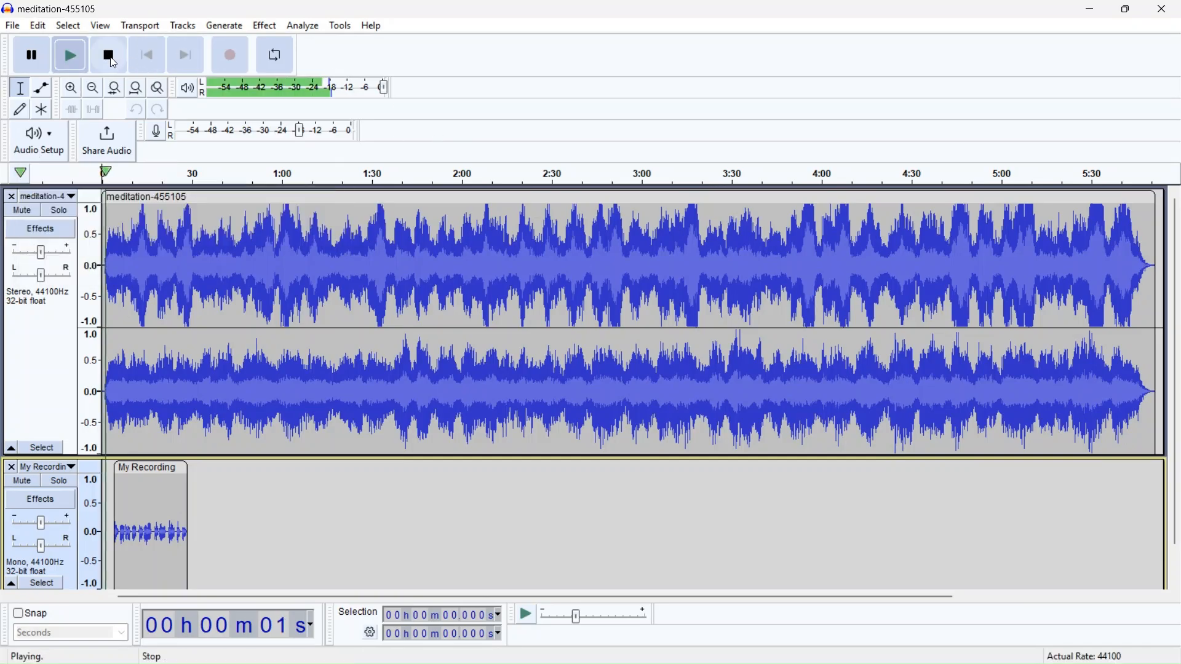
click(111, 57)
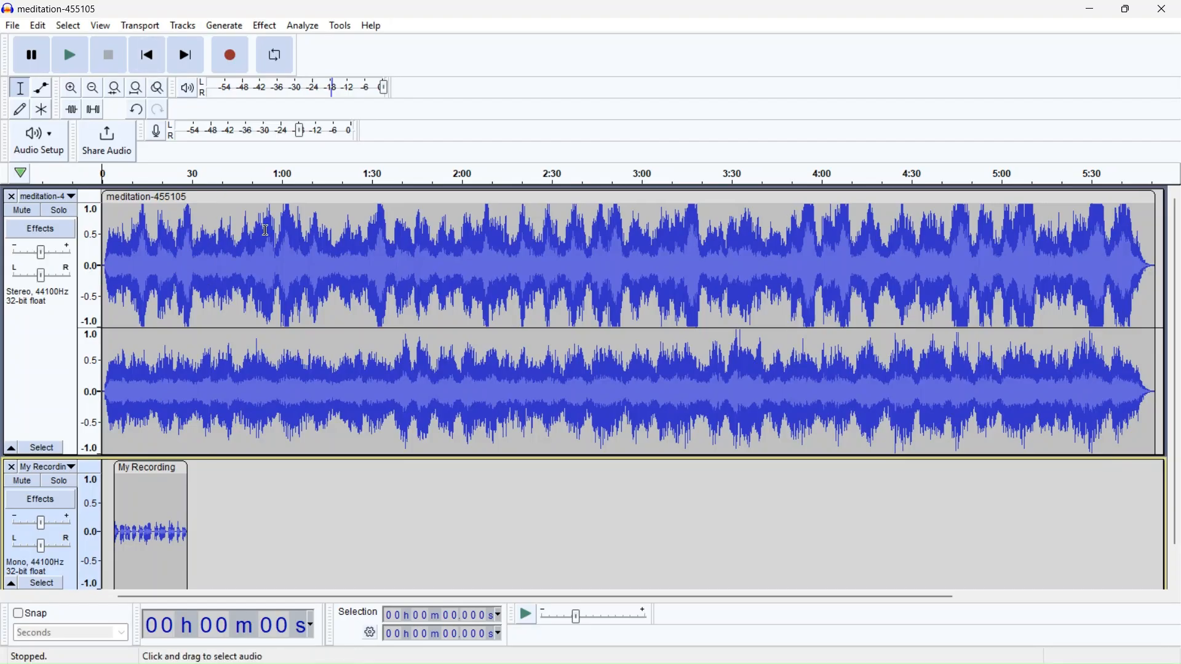
key(space)
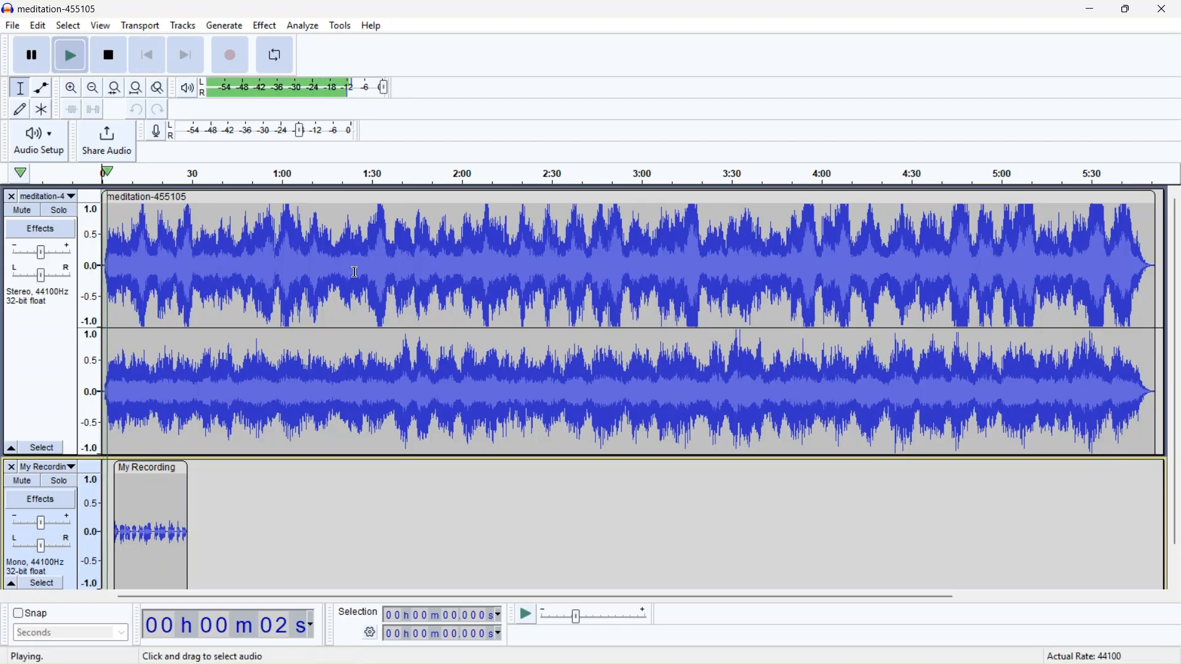
click(109, 55)
Select the whole meditation music clip and apply Loudness Normalization with perceived loudness set to -28 LUFS.
click(221, 197)
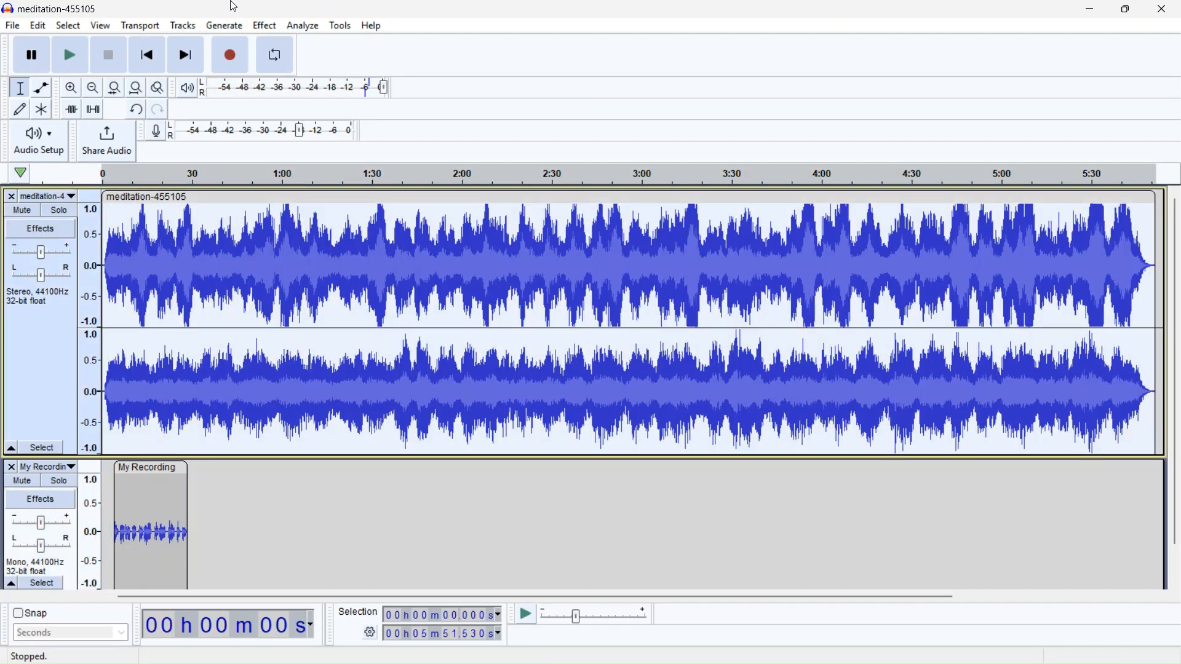
click(274, 29)
mouse_move(316, 115)
click(566, 185)
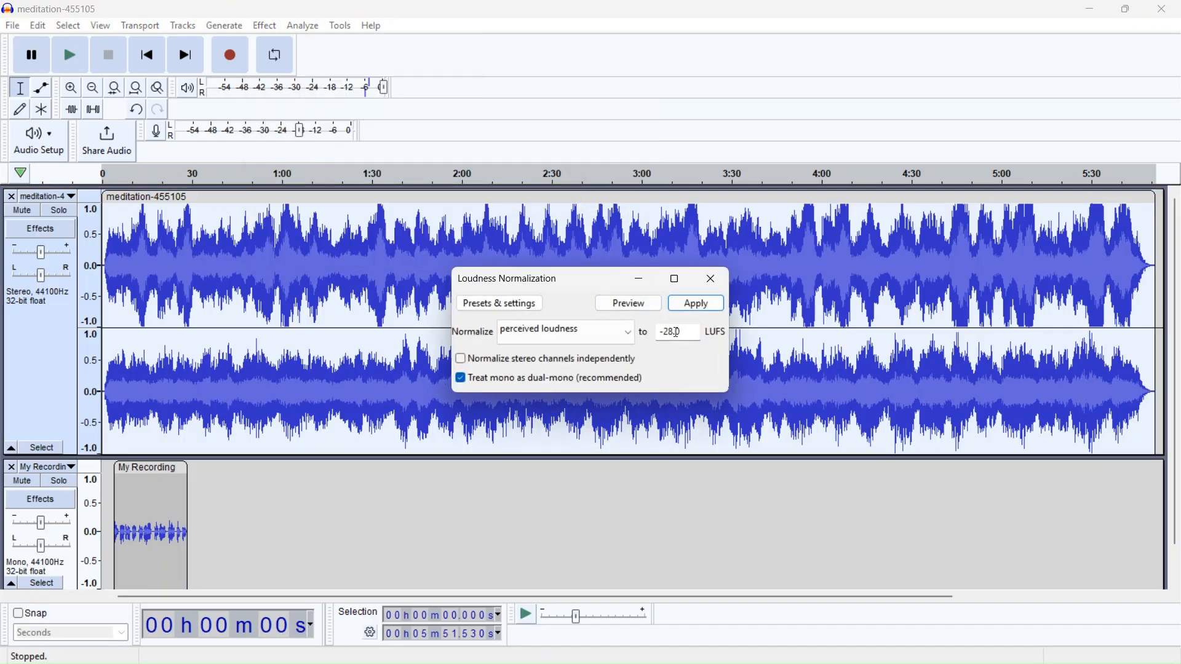
key(Return)
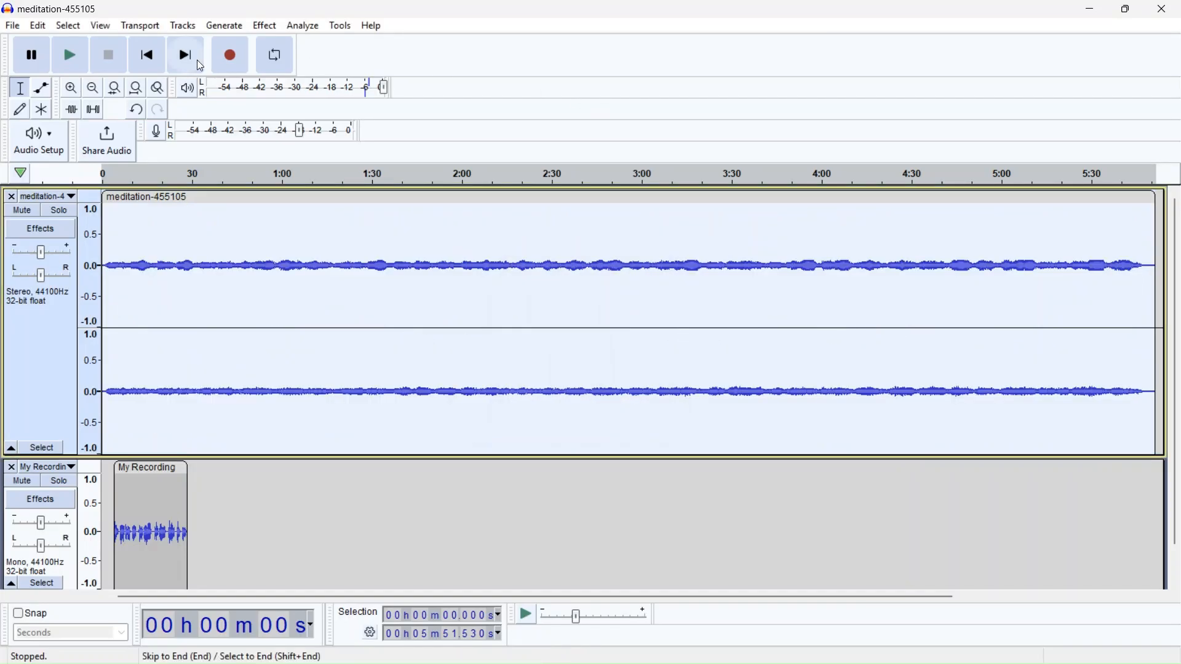
Play the mix from the start to check the normalized music, with the opening seconds enlarged on the timeline.
click(142, 56)
click(70, 55)
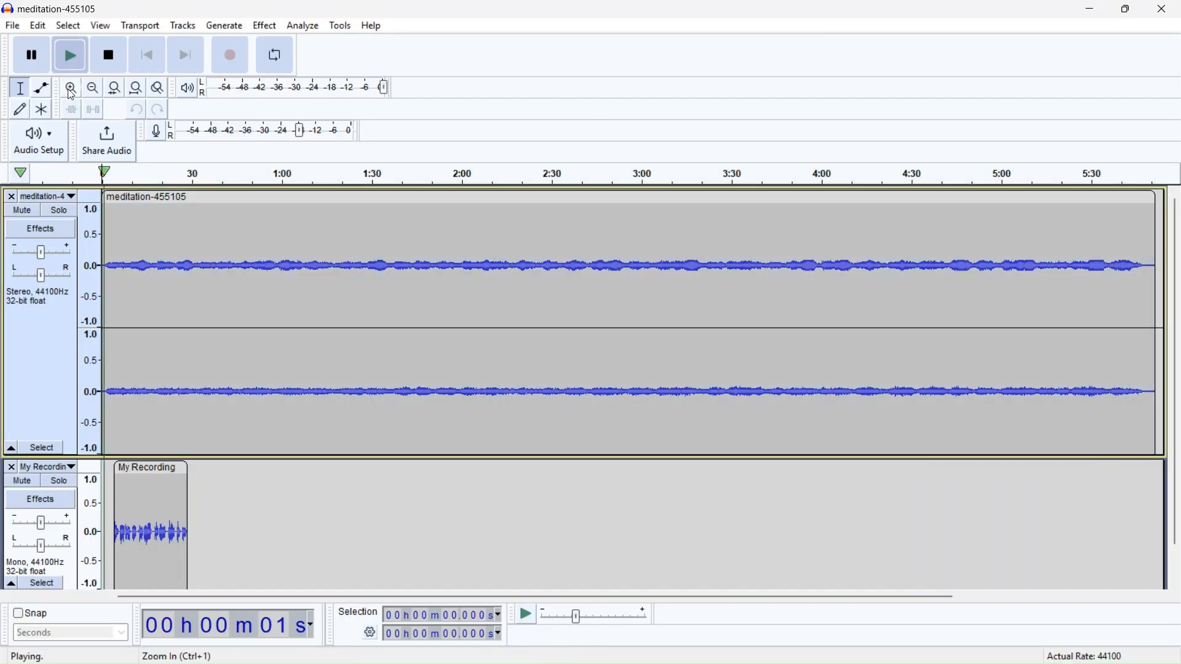
click(72, 88)
click(71, 88)
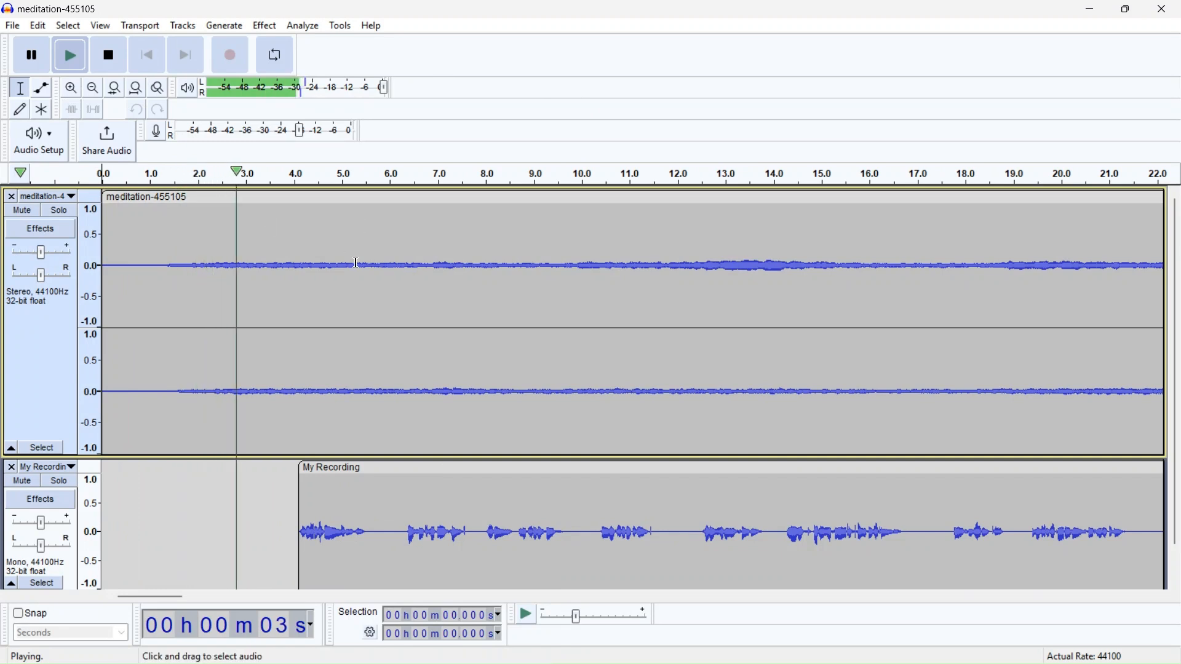
key(space)
Apply a Fade In to about the first 4.7 seconds of the meditation music track.
drag(329, 270, 101, 271)
click(265, 25)
mouse_move(300, 133)
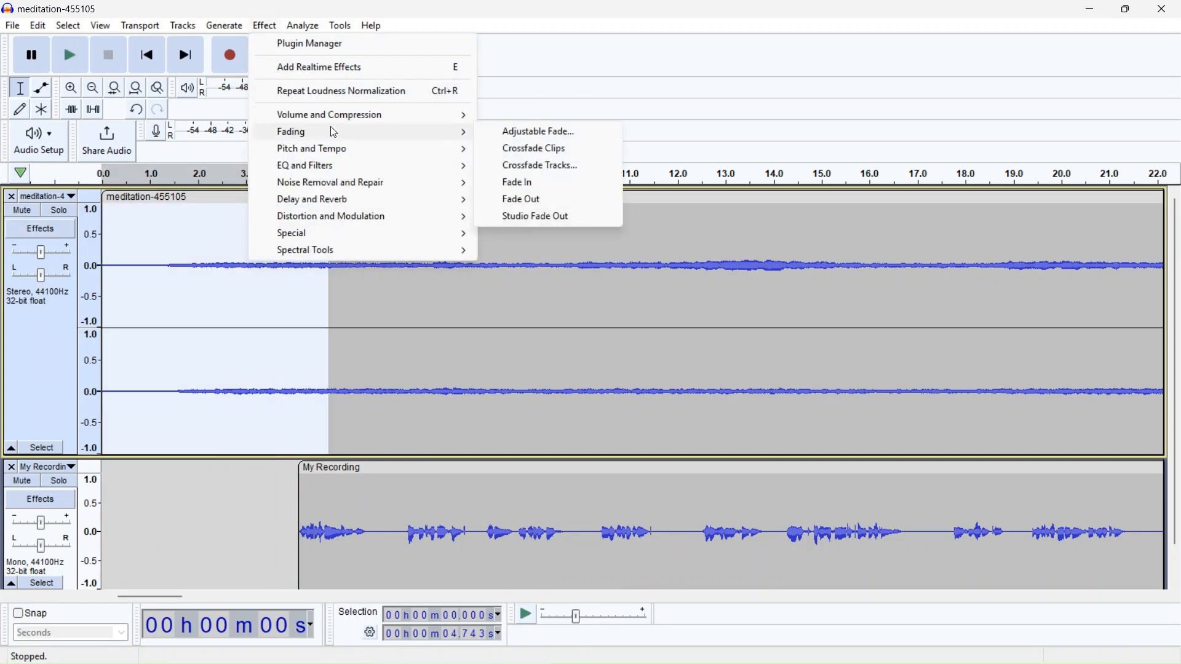
click(520, 183)
click(378, 330)
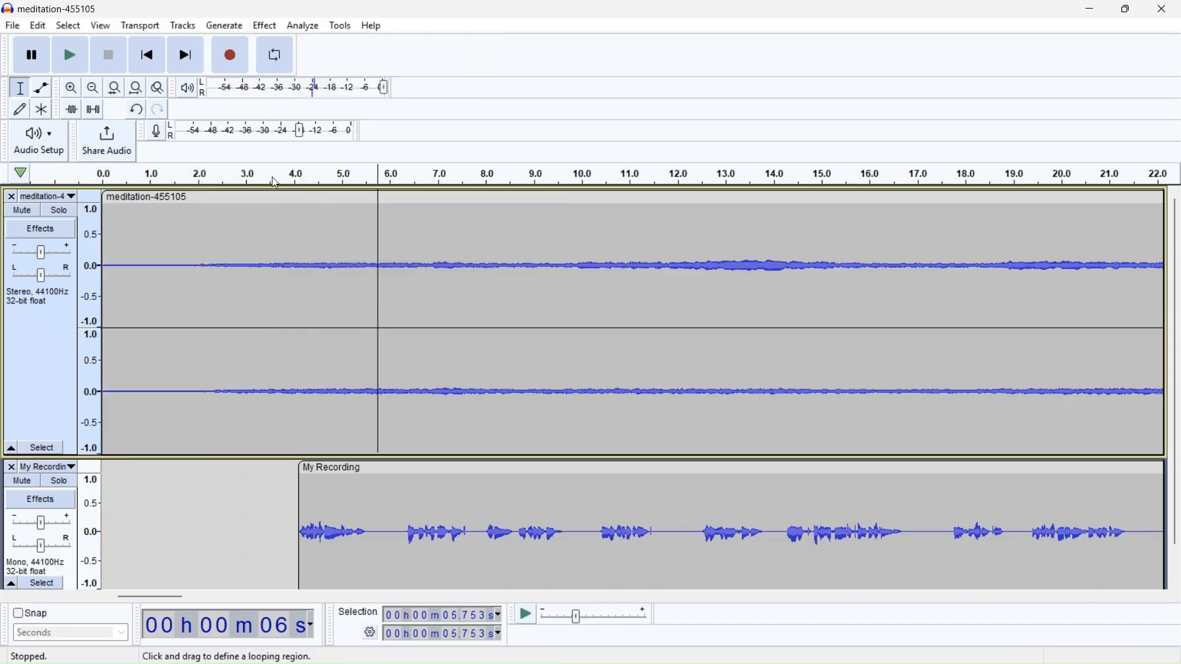
Play from about 3.6 seconds, raising the voice recording's gain slightly and lowering the music track's gain.
click(275, 184)
drag(41, 523, 42, 524)
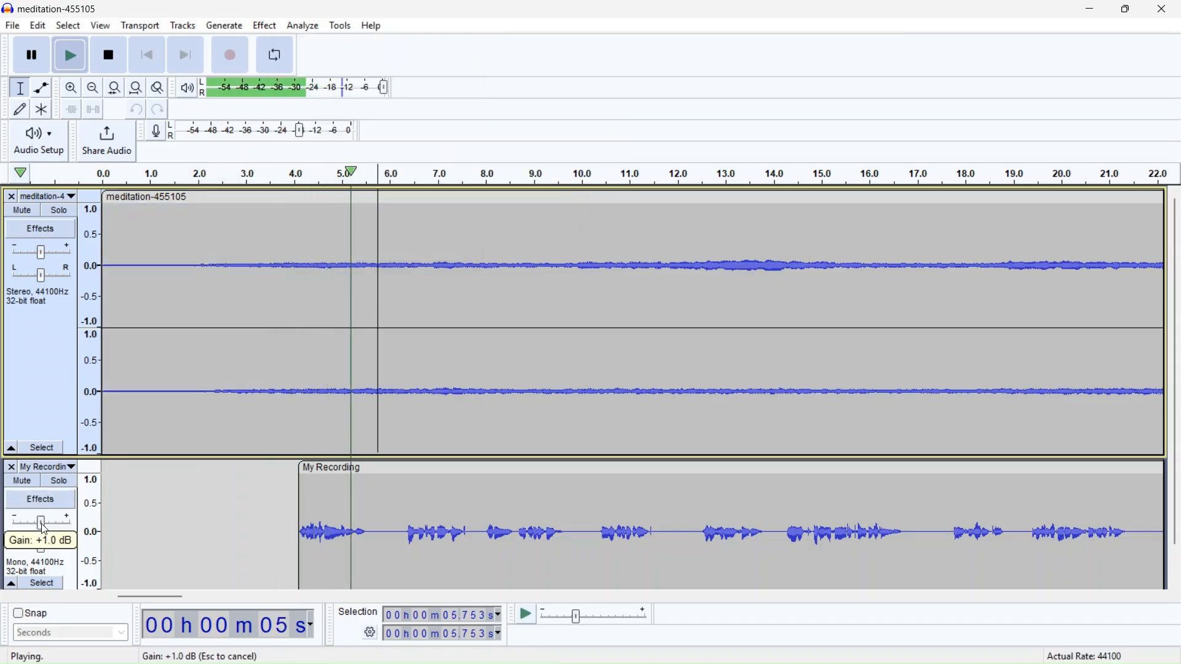
scroll(49, 267, down, 1)
drag(41, 235, 35, 239)
scroll(215, 282, up, 1)
Delete the silent pause from about 13.8 to 14.2 seconds in the voice recording.
scroll(467, 430, down, 3)
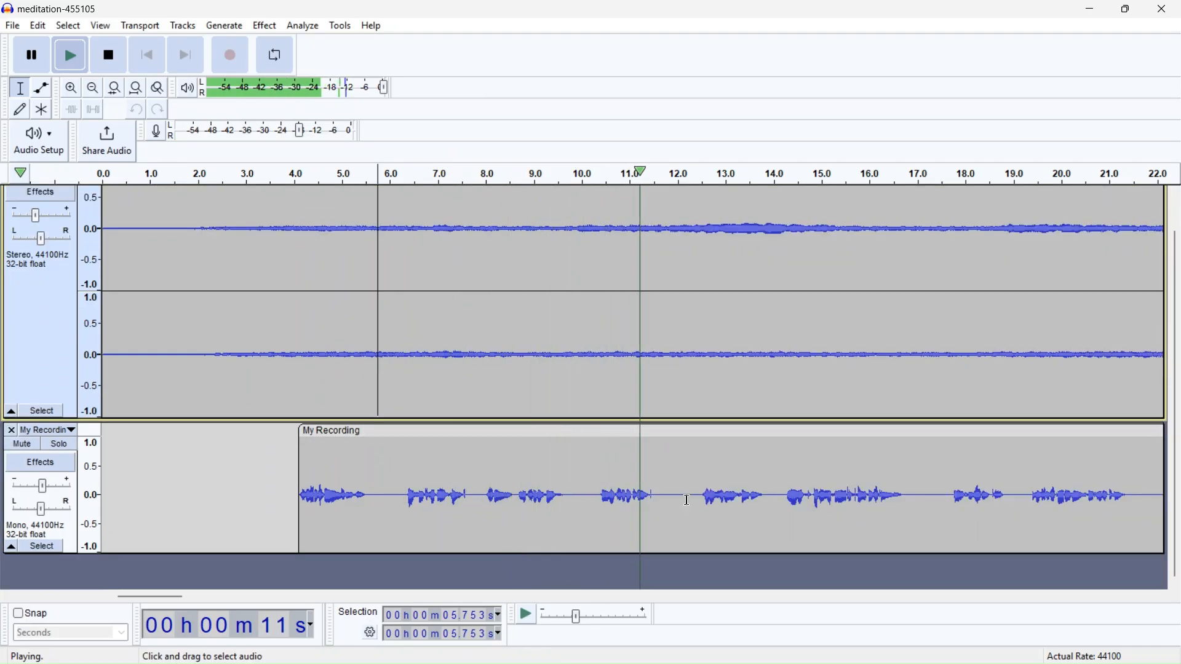
scroll(687, 501, down, 2)
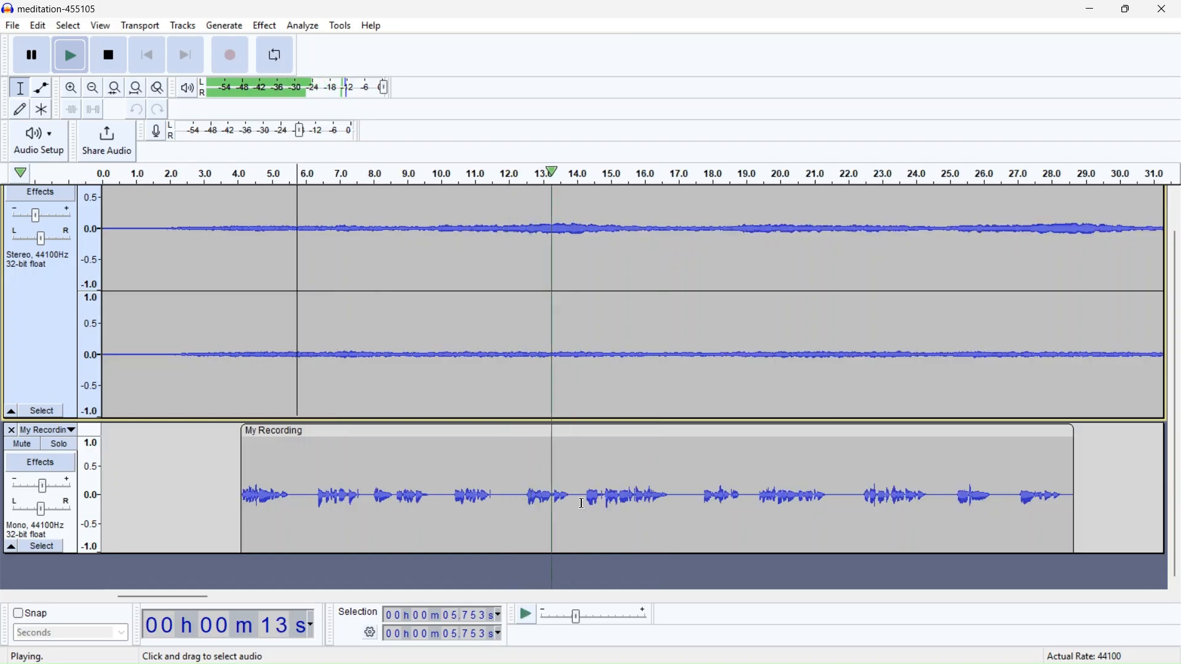
drag(572, 506, 583, 505)
key(space)
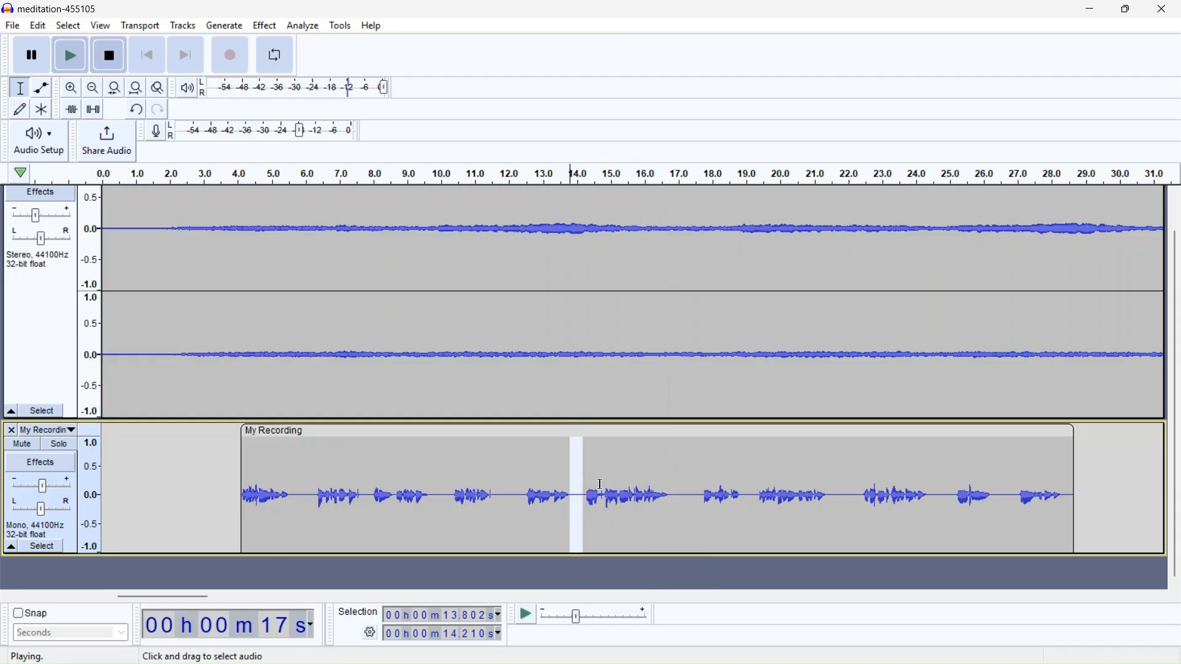
key(Delete)
click(689, 180)
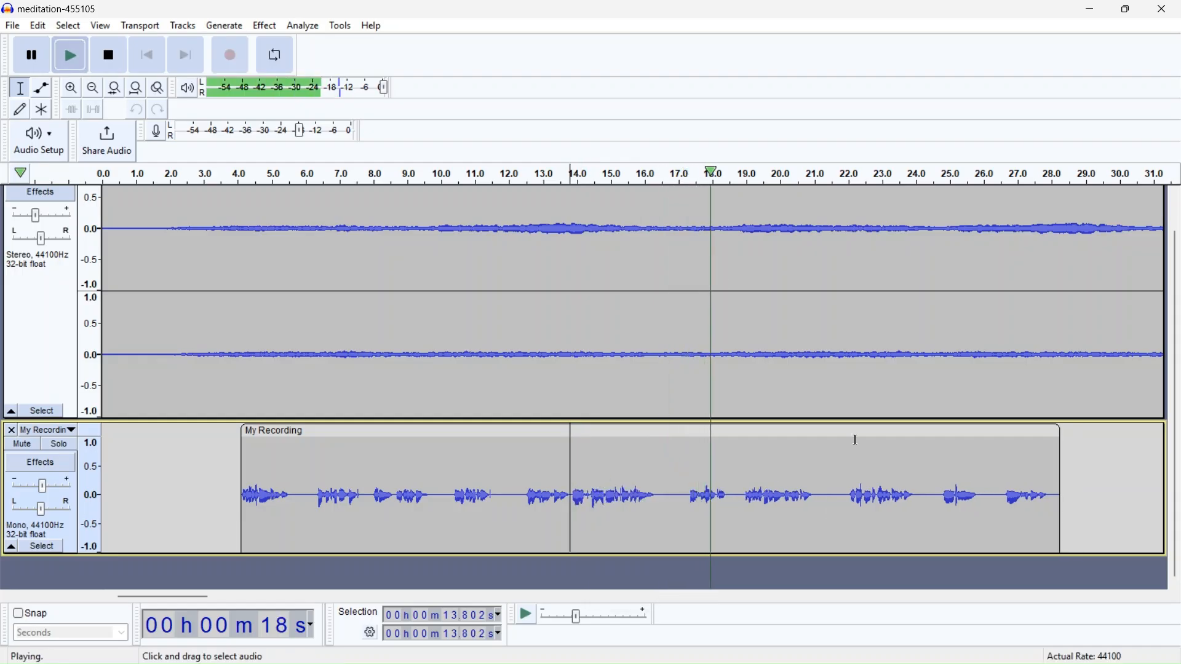
Delete the silent pause from about 18.5 to 18.9 seconds in the voice recording.
drag(732, 494, 745, 495)
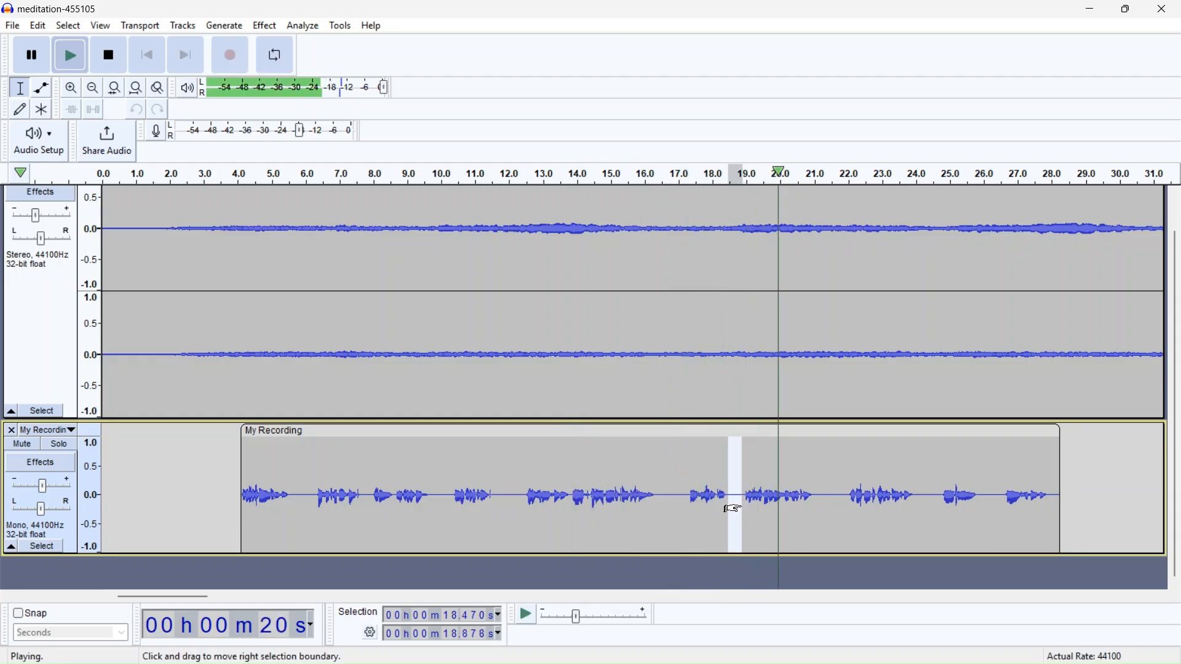
right_click(750, 504)
click(793, 485)
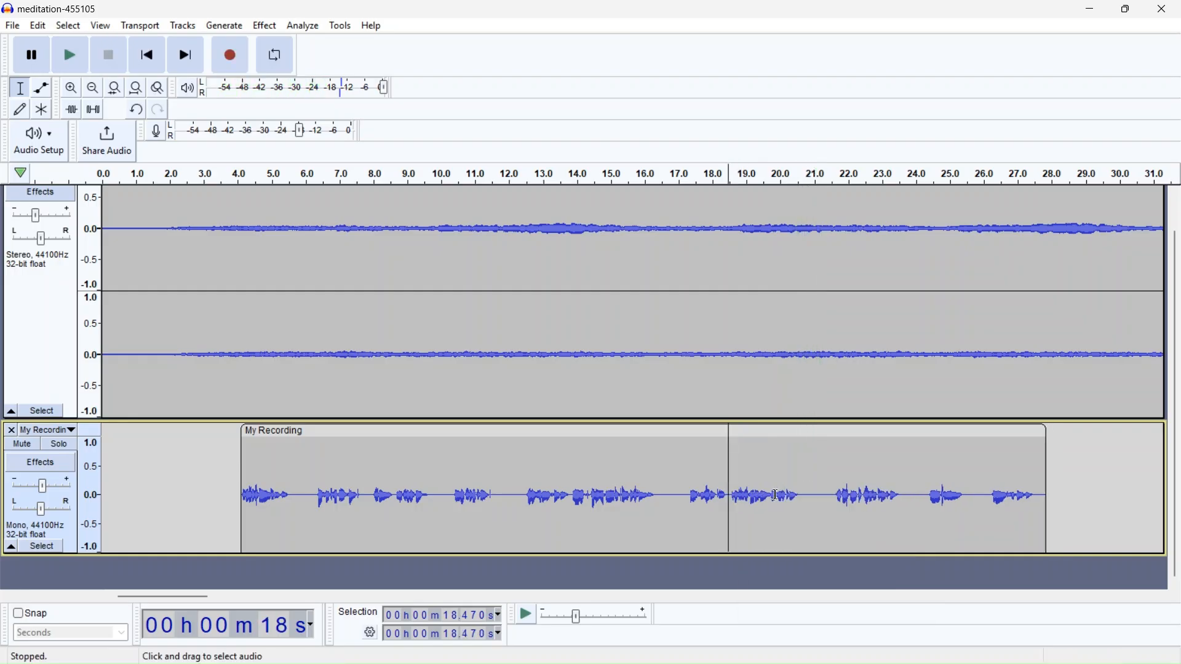
Split the voice recording at about 21.5 seconds and move the following part to start at about 27.6 seconds, playing the result.
scroll(804, 482, right, 5)
right_click(649, 491)
click(680, 563)
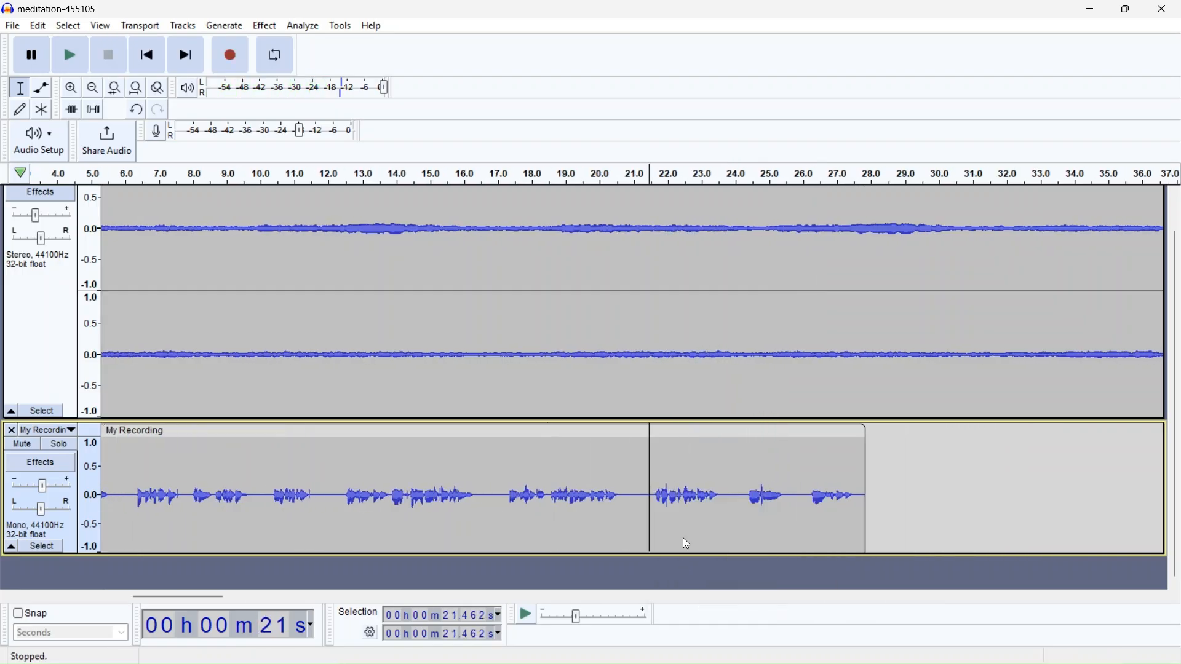
drag(679, 432, 890, 432)
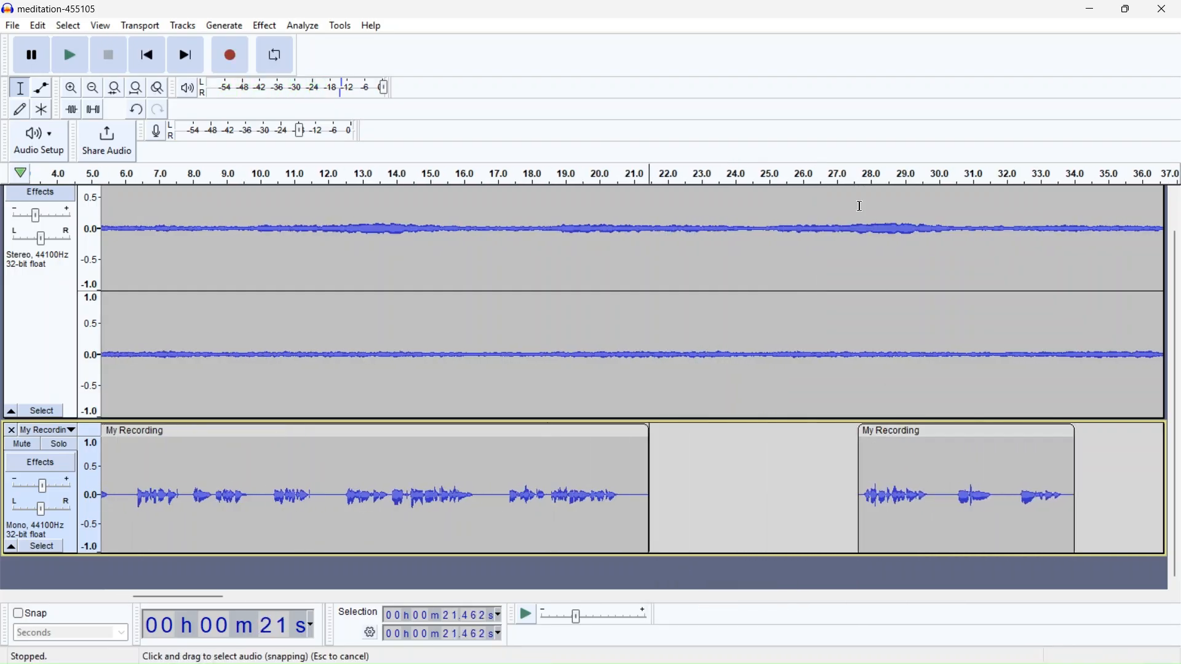
click(840, 177)
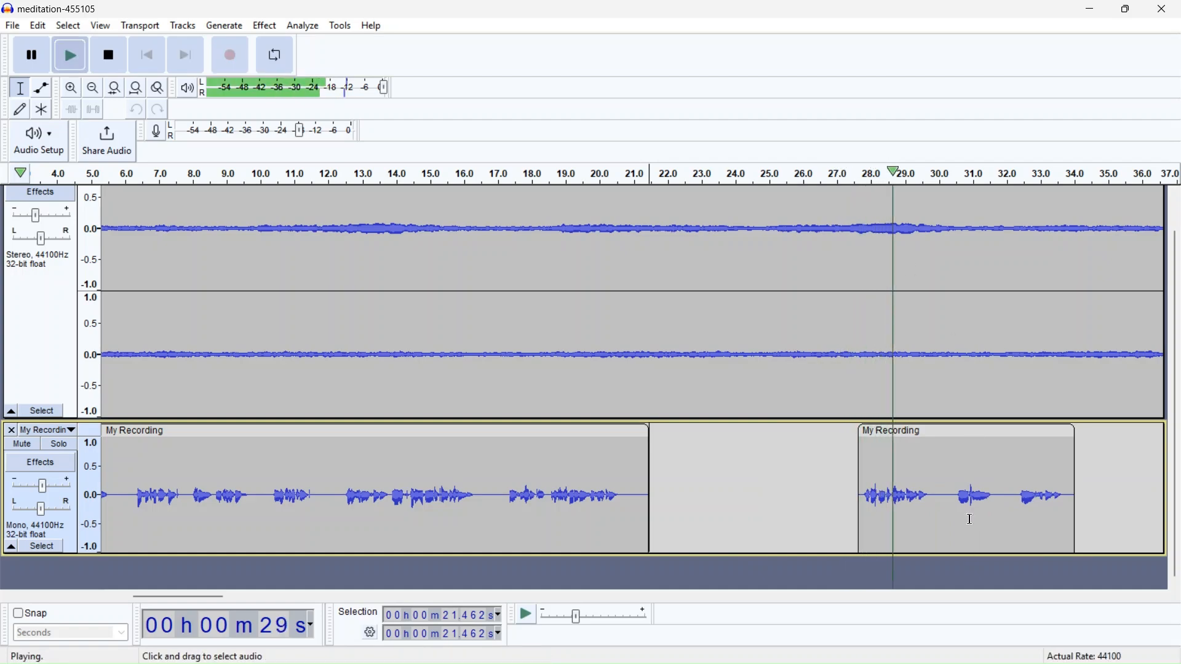
scroll(970, 520, right, 6)
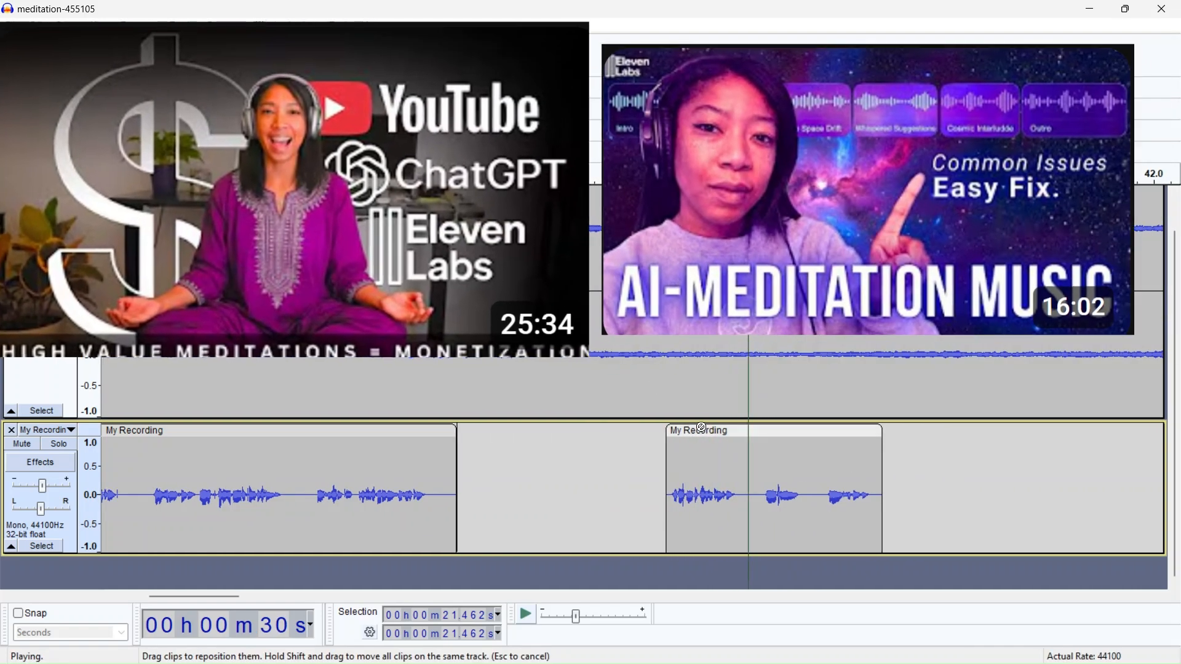
Stop playback, move the separated voice clip earlier to start at about 24.1 seconds, and play from its beginning.
key(space)
drag(696, 429, 576, 428)
click(550, 177)
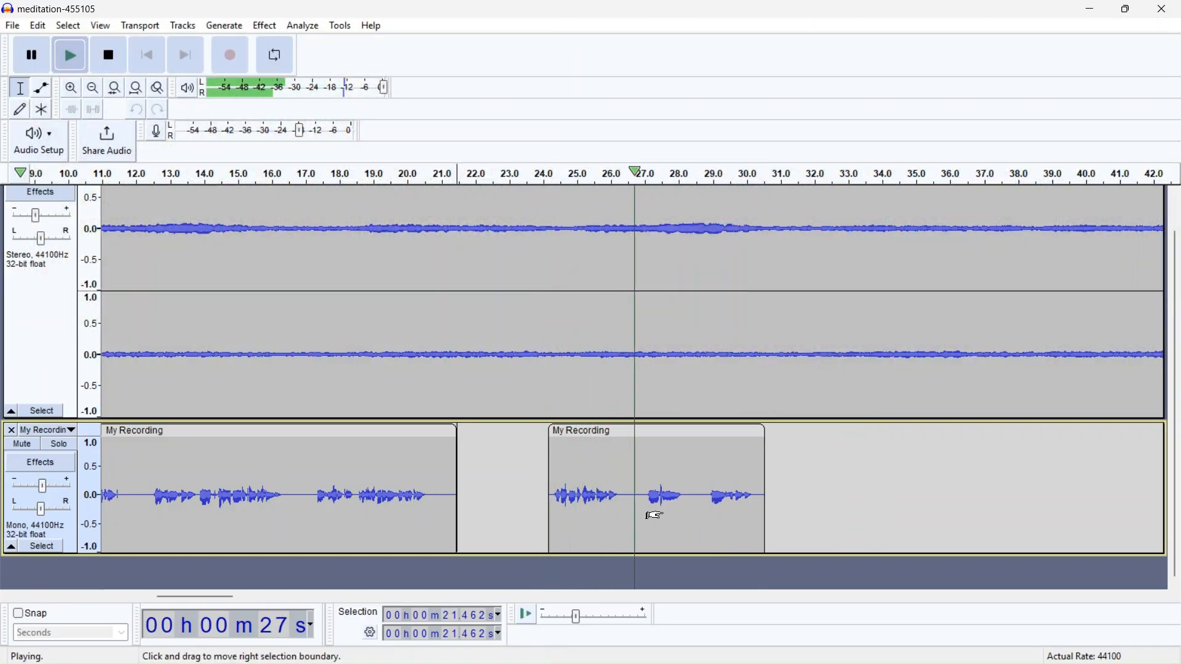
Split the voice clip at about 26.9 seconds and move its last part to start at about 31.7 seconds, playing from just before it.
scroll(664, 511, up, 1)
click(628, 495)
right_click(625, 470)
click(663, 513)
drag(736, 430, 859, 216)
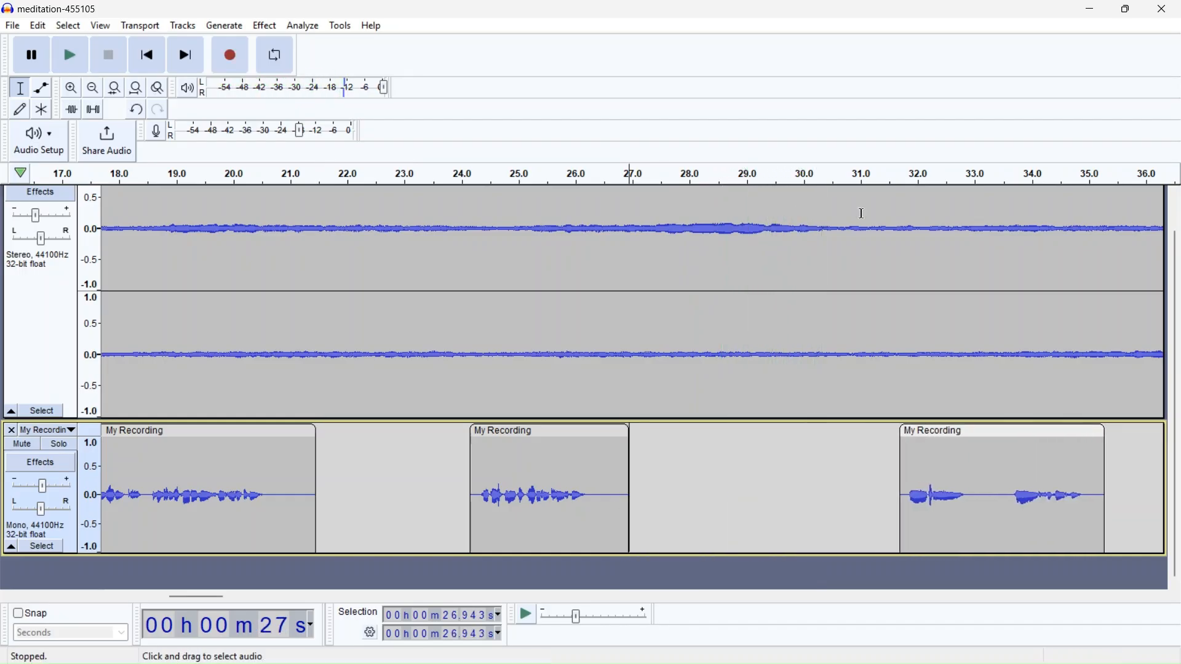
click(873, 172)
Apply the Limiter to the empty stretch from about 35.3 to 39.9 seconds after the last voice clip to fill it with silence.
scroll(869, 515, up, 1)
scroll(868, 516, down, 1)
drag(755, 496, 1014, 500)
click(265, 26)
mouse_move(369, 115)
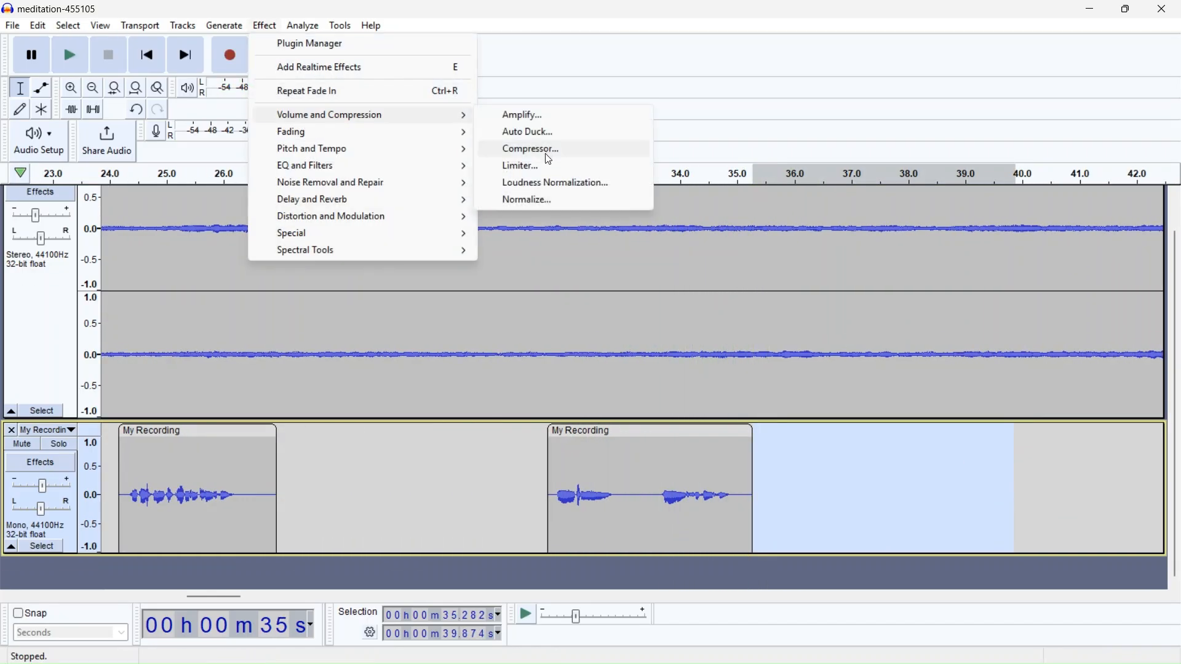
click(540, 166)
click(714, 253)
click(857, 478)
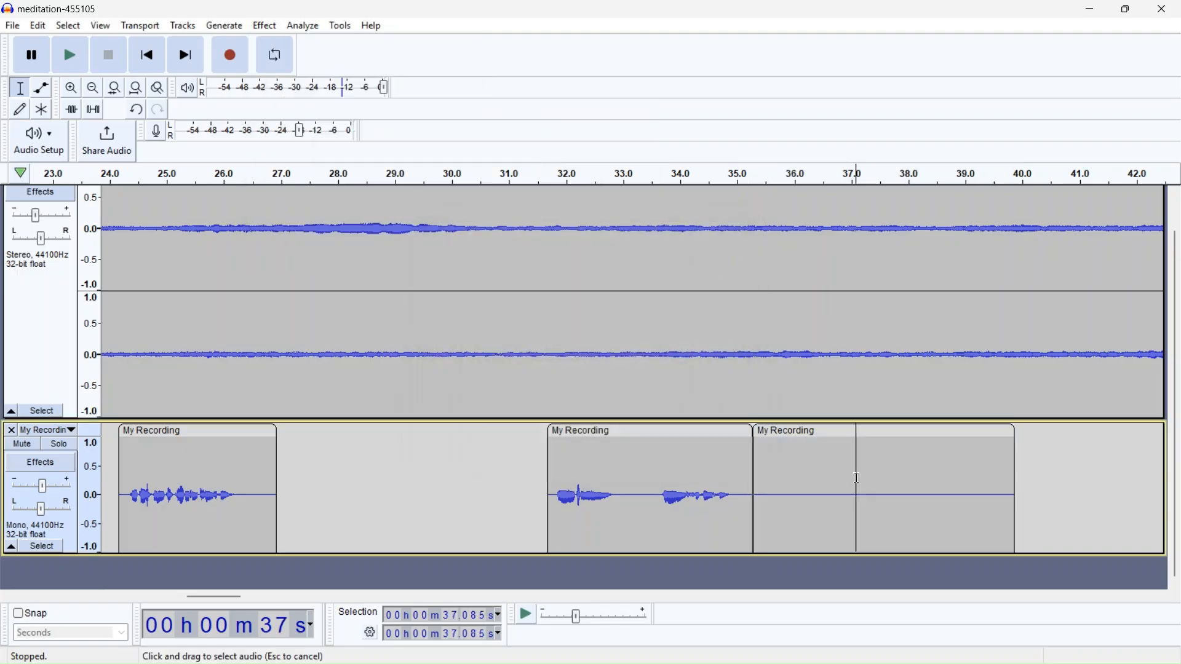
Apply an echo to the voice recording from about 31.7 to 39.9 seconds and play from just before it.
drag(554, 484, 1018, 496)
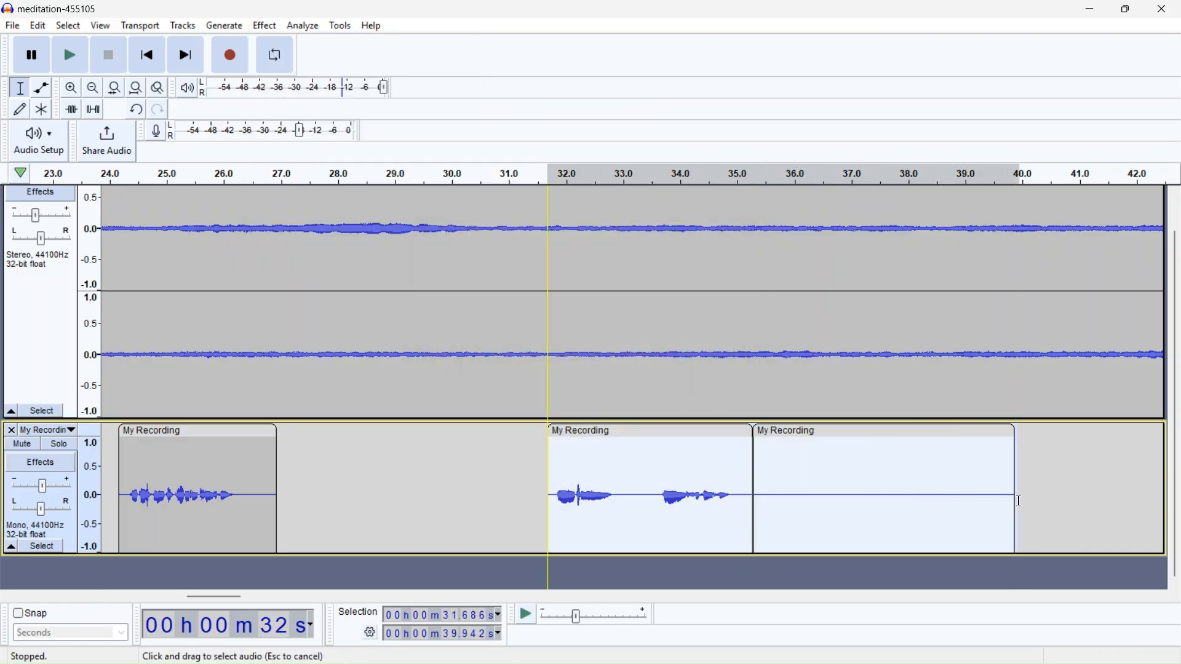
click(264, 27)
mouse_move(363, 200)
click(501, 210)
click(675, 304)
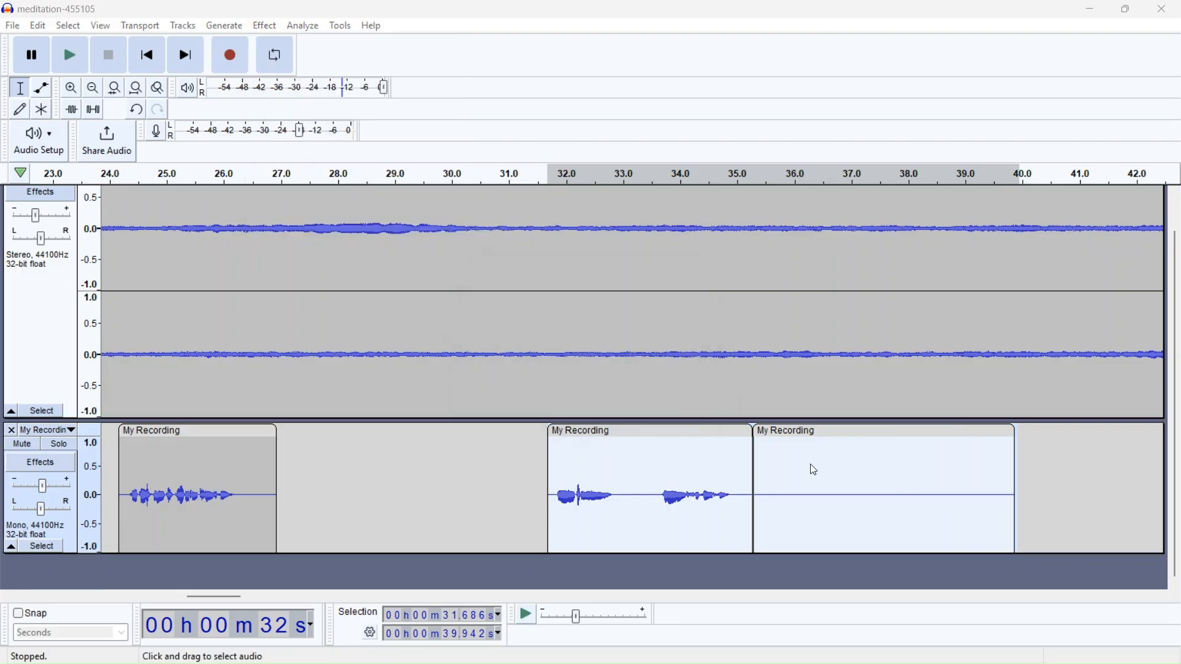
click(925, 462)
click(523, 172)
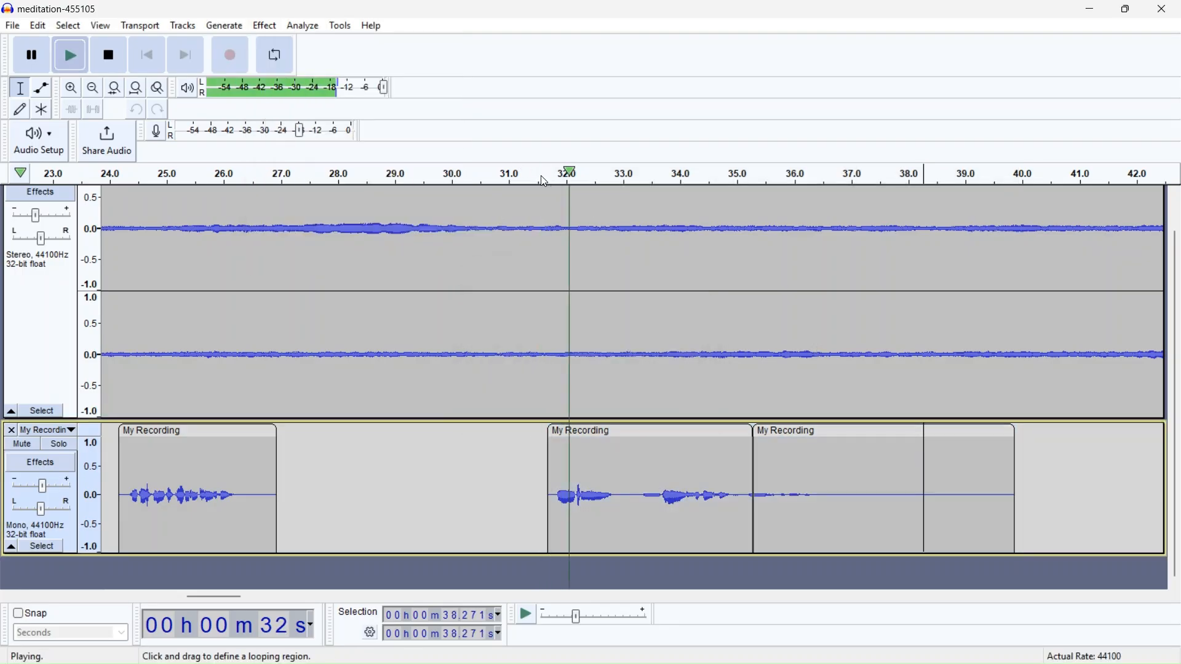
Apply a Studio Fade Out to the meditation music from about 5:00 to the end of the track.
click(96, 91)
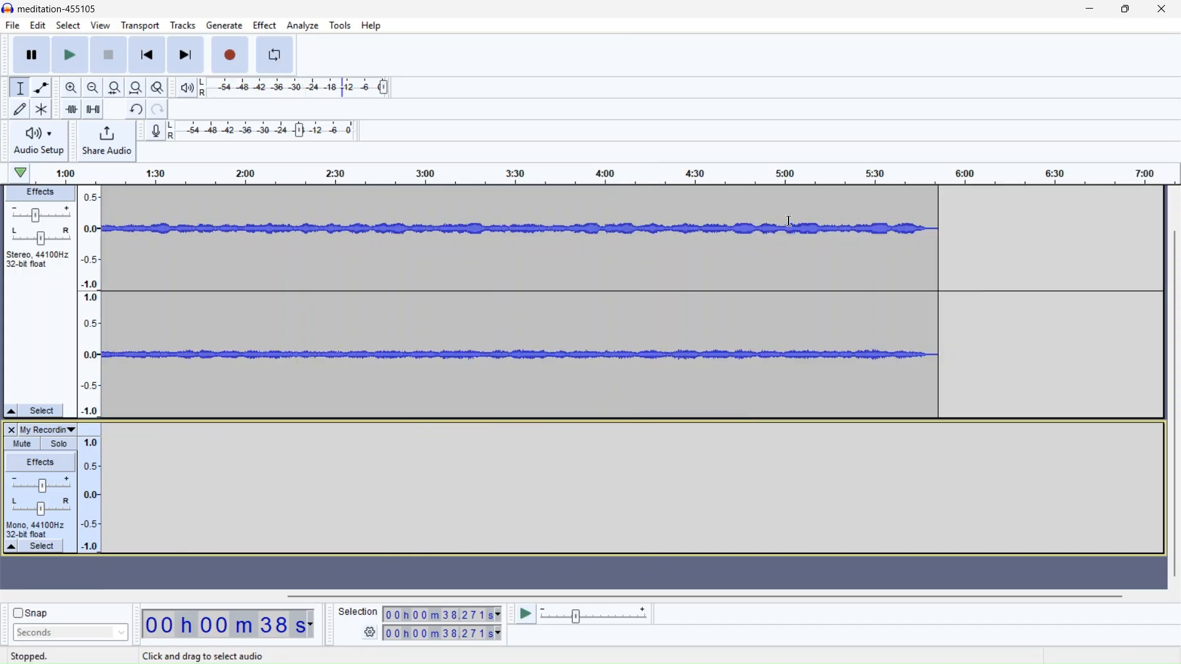
drag(786, 225, 932, 214)
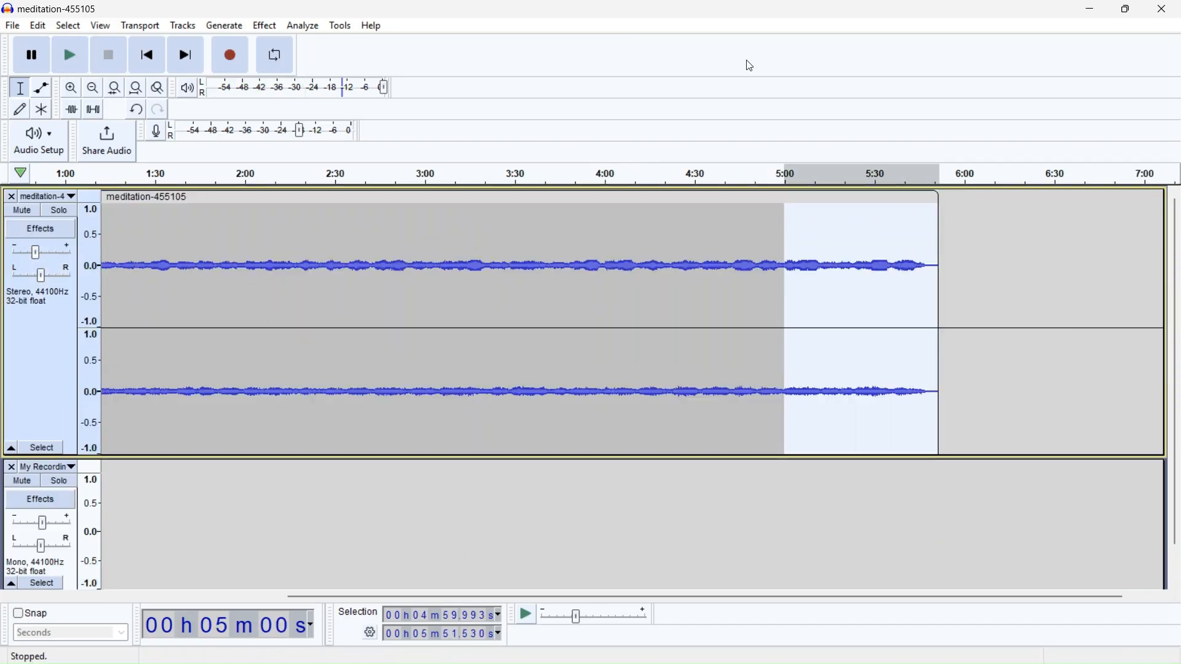
scroll(933, 393, up, 3)
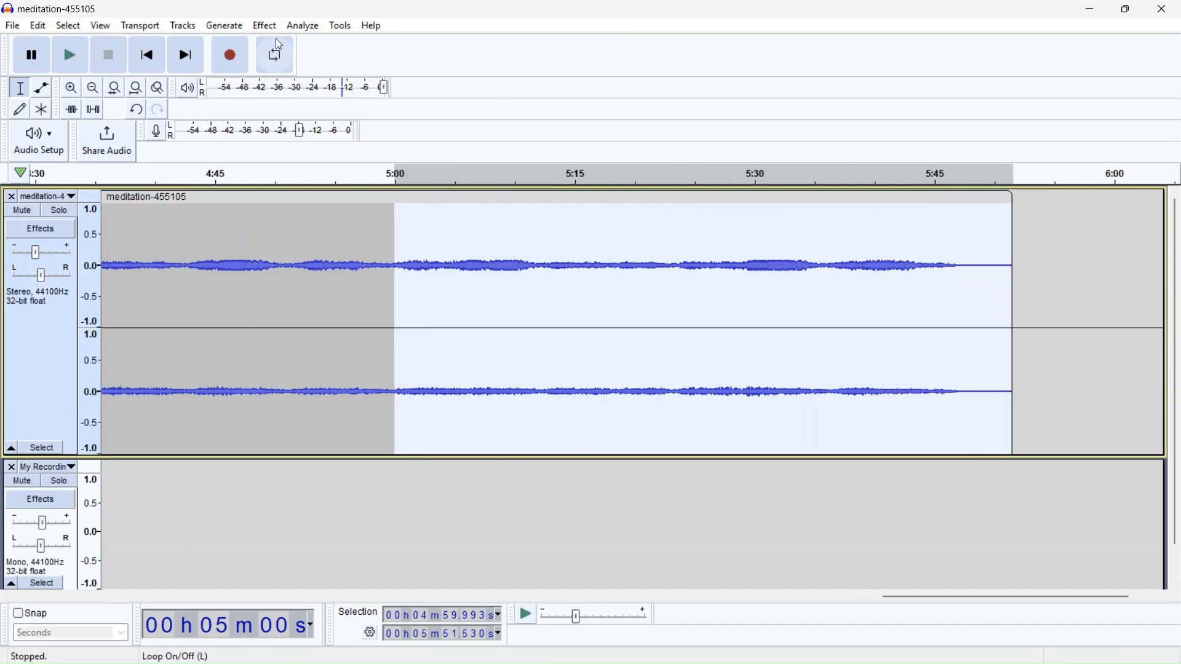
click(265, 26)
mouse_move(320, 132)
click(514, 216)
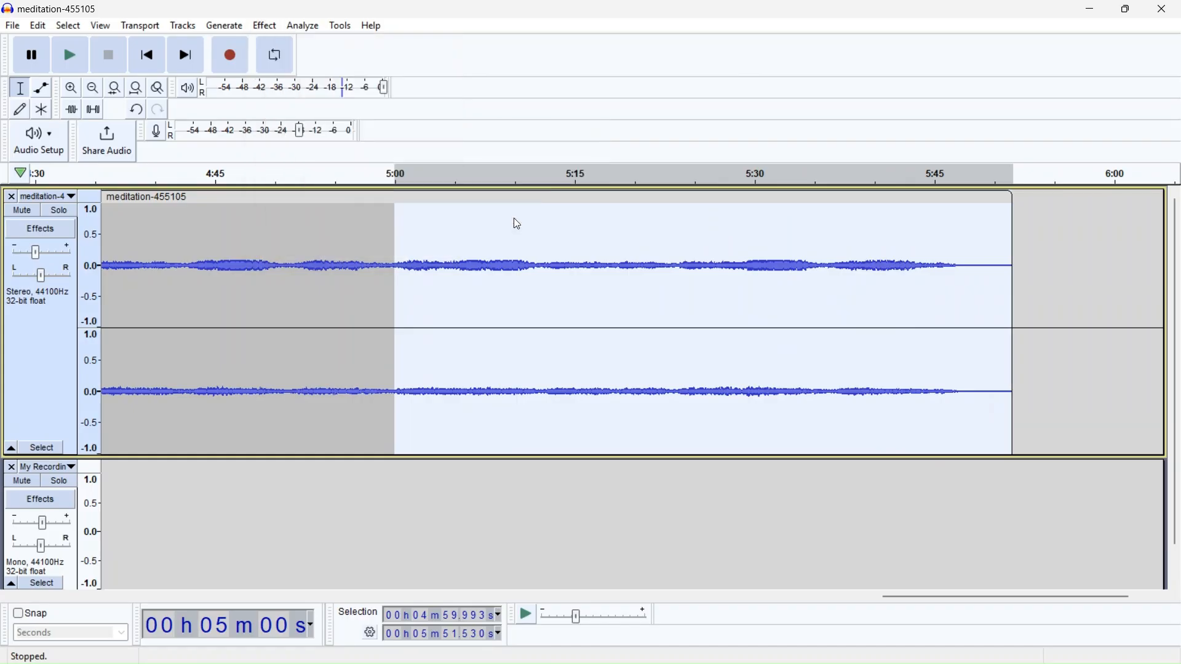
click(1055, 234)
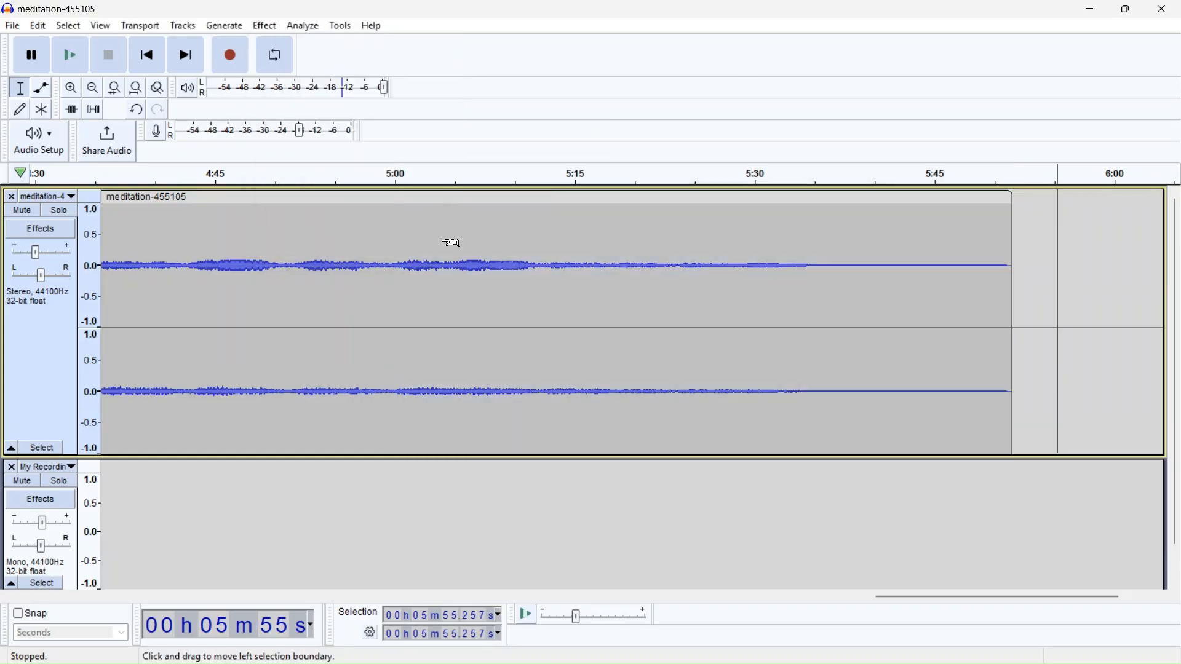
Display the export options available for the finished mix.
scroll(449, 240, down, 1)
click(13, 25)
mouse_move(25, 151)
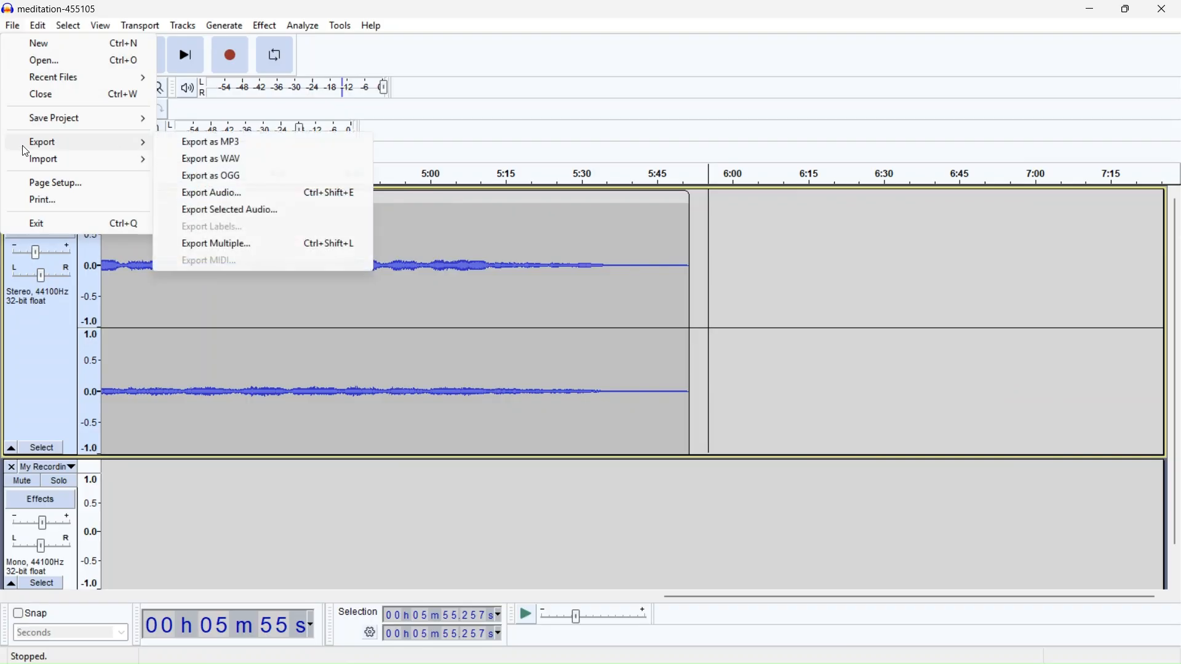
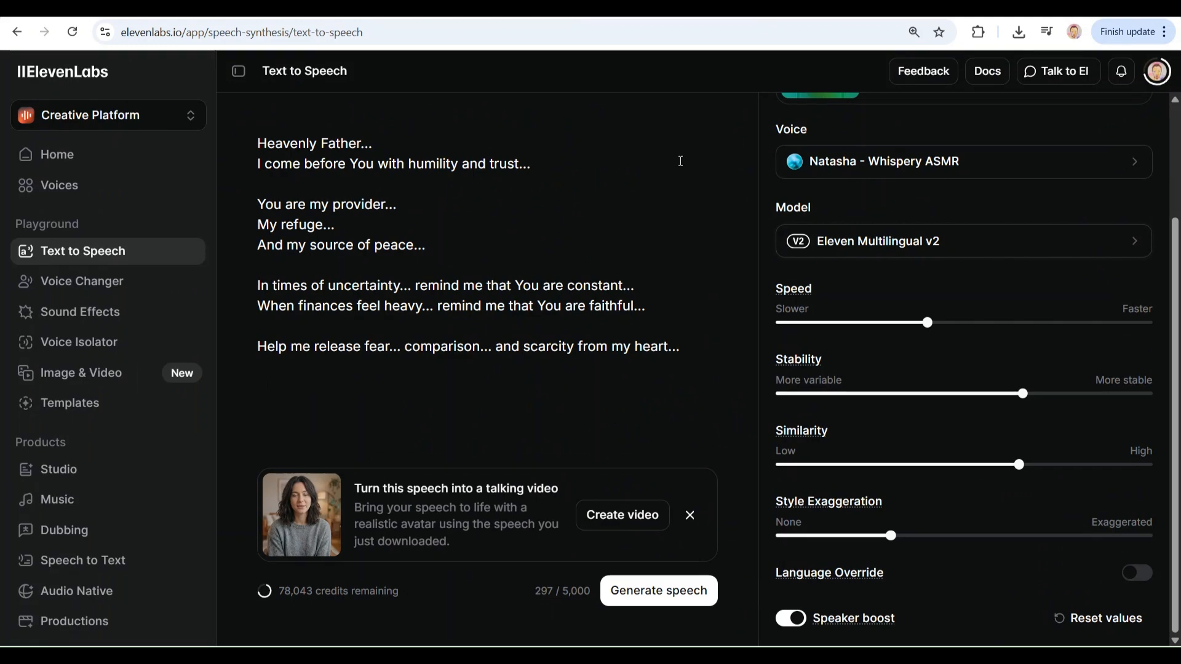
In ElevenLabs, generate speech from the prayer script using the Whispery ASMR voice and the Eleven Multilingual v2 model.
click(659, 590)
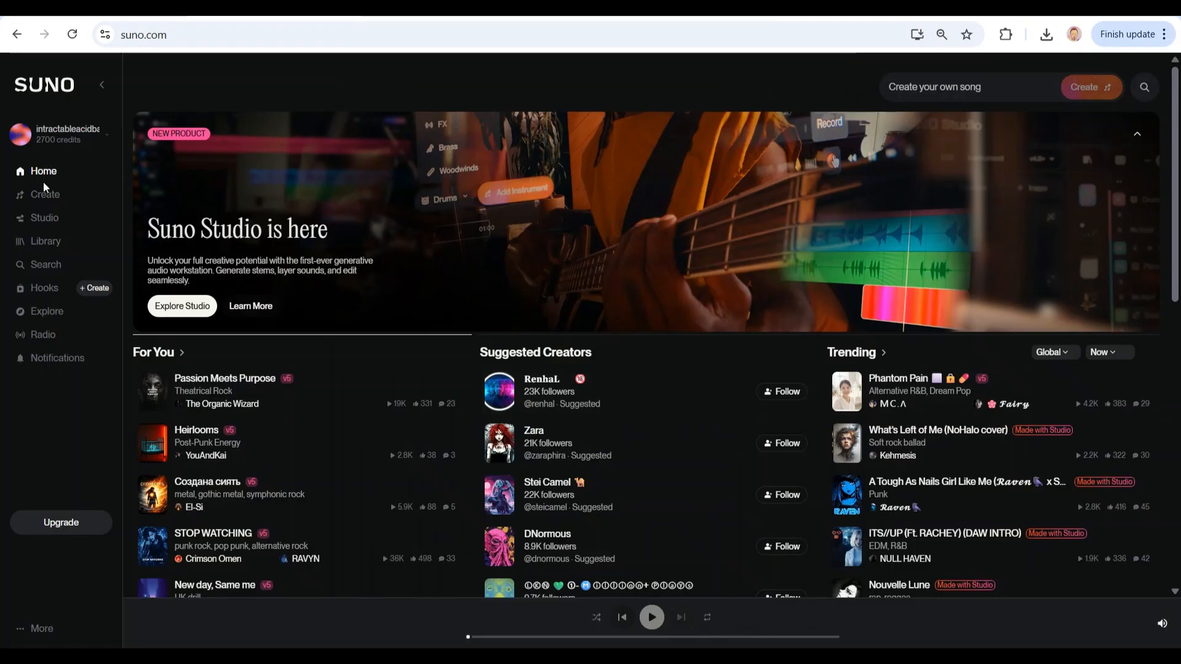
Switch to Suno, enlarge the page, and open the song creation page.
key(ctrl+plus)
key(ctrl+plus)
key(ctrl+plus)
key(ctrl+plus)
key(ctrl+plus)
click(112, 226)
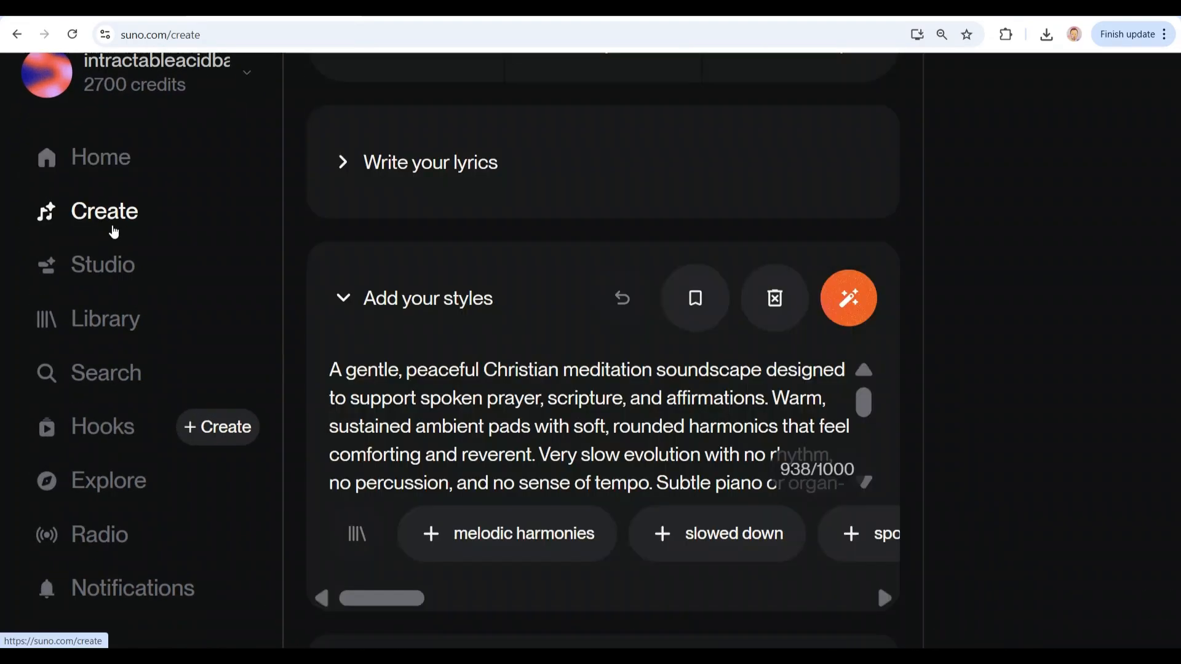
Look over the Custom mode song options, briefly expanding and collapsing the lyrics section.
scroll(559, 316, up, 3)
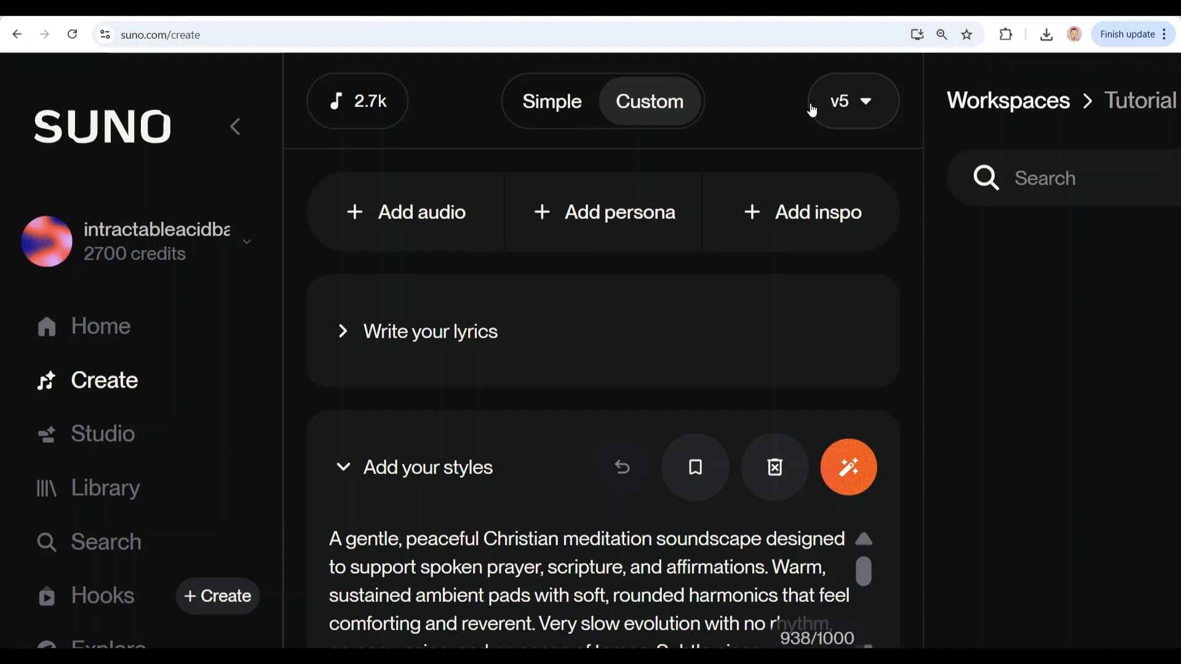
scroll(553, 232, down, 2)
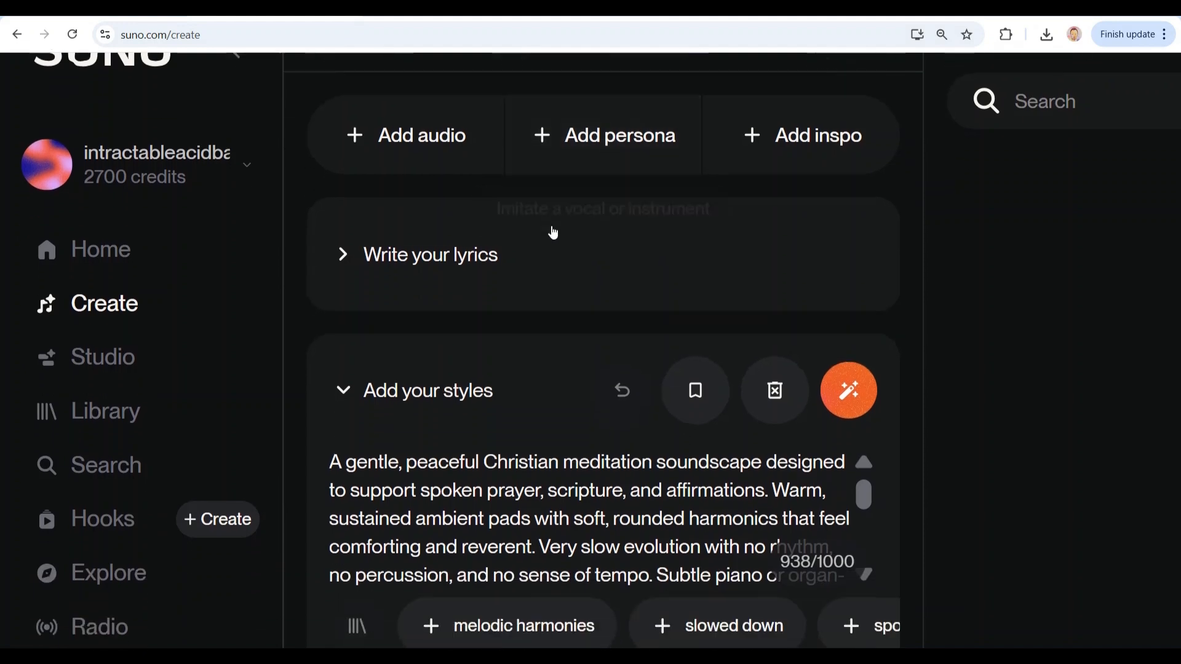
scroll(785, 175, up, 2)
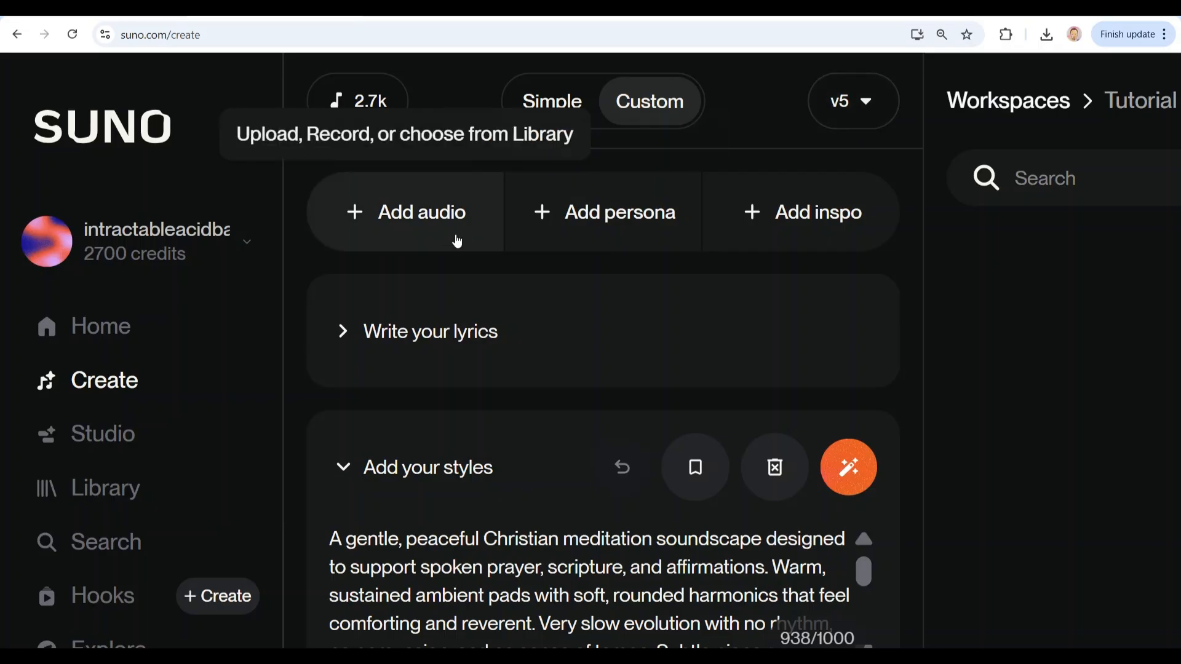
click(462, 335)
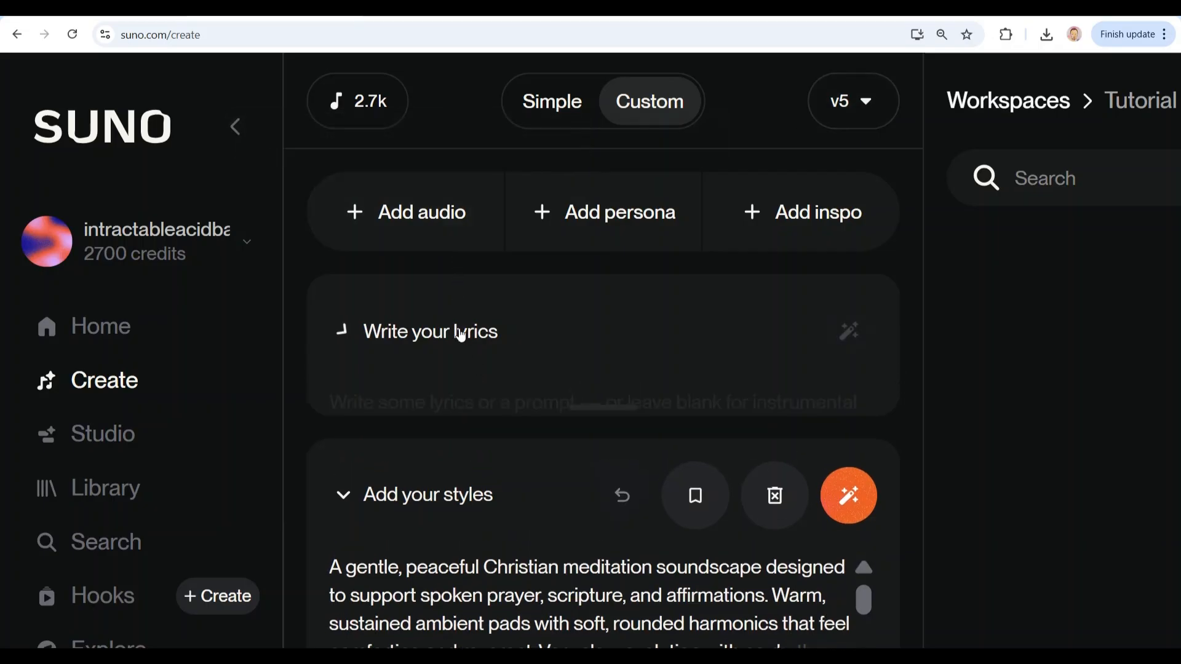
click(460, 335)
Review the Christian meditation style description, have Suno rewrite it automatically, and read through the new version.
scroll(662, 391, down, 3)
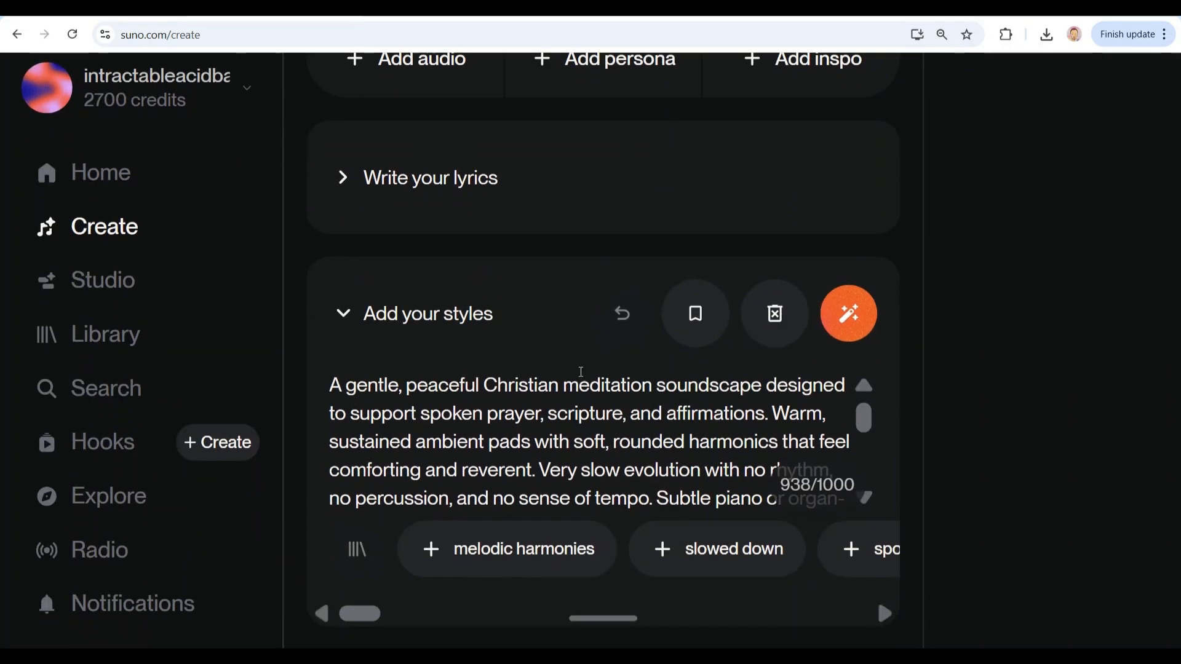
triple_click(539, 411)
scroll(539, 410, down, 6)
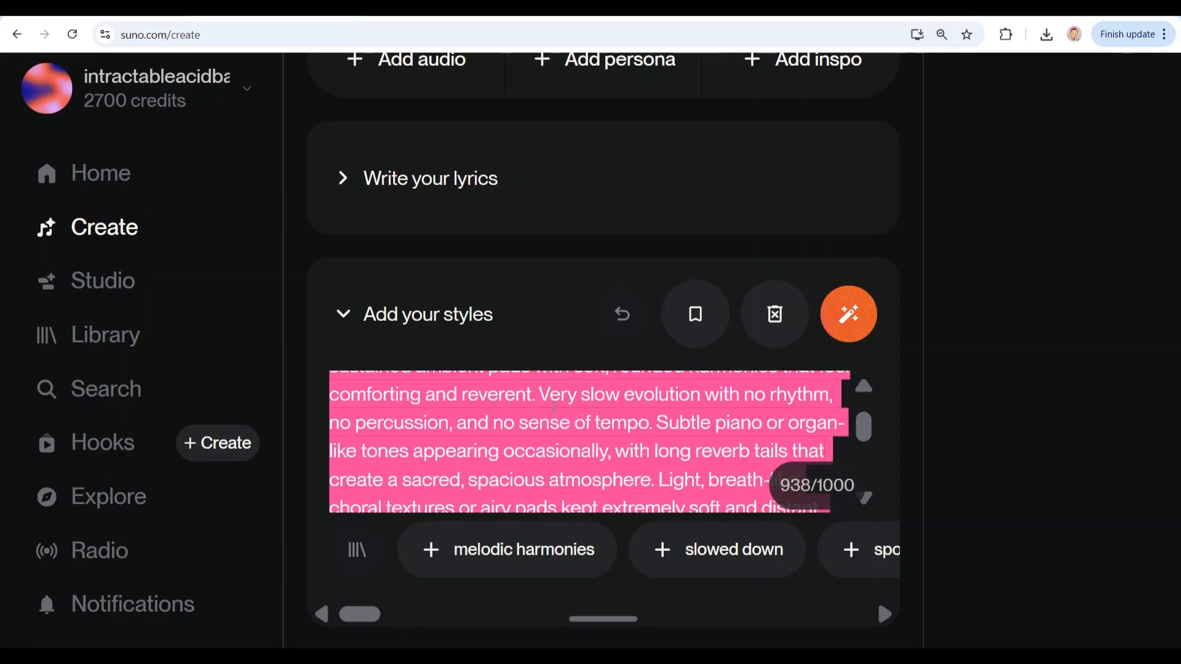
click(599, 449)
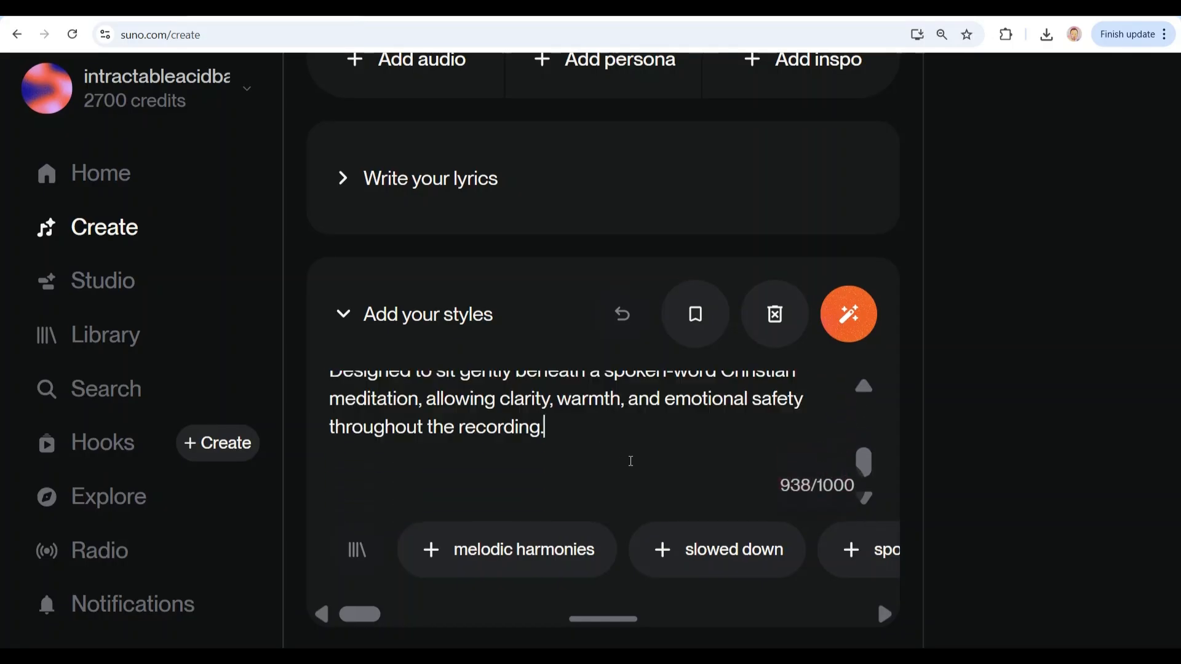
scroll(627, 461, up, 3)
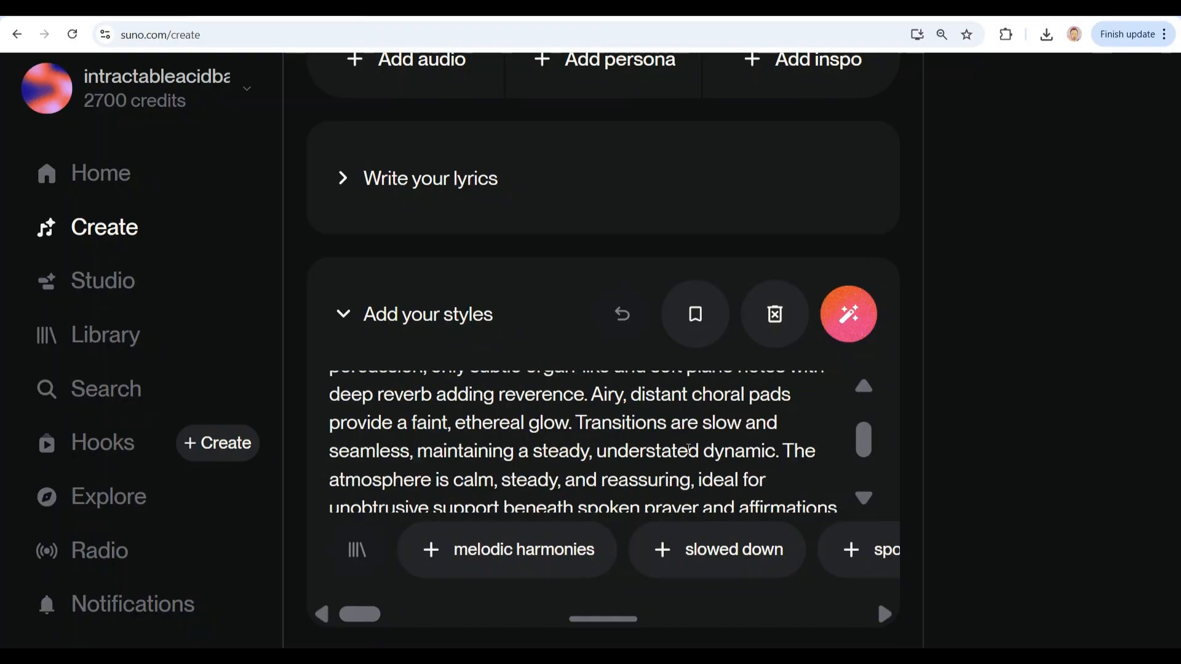
scroll(689, 449, up, 5)
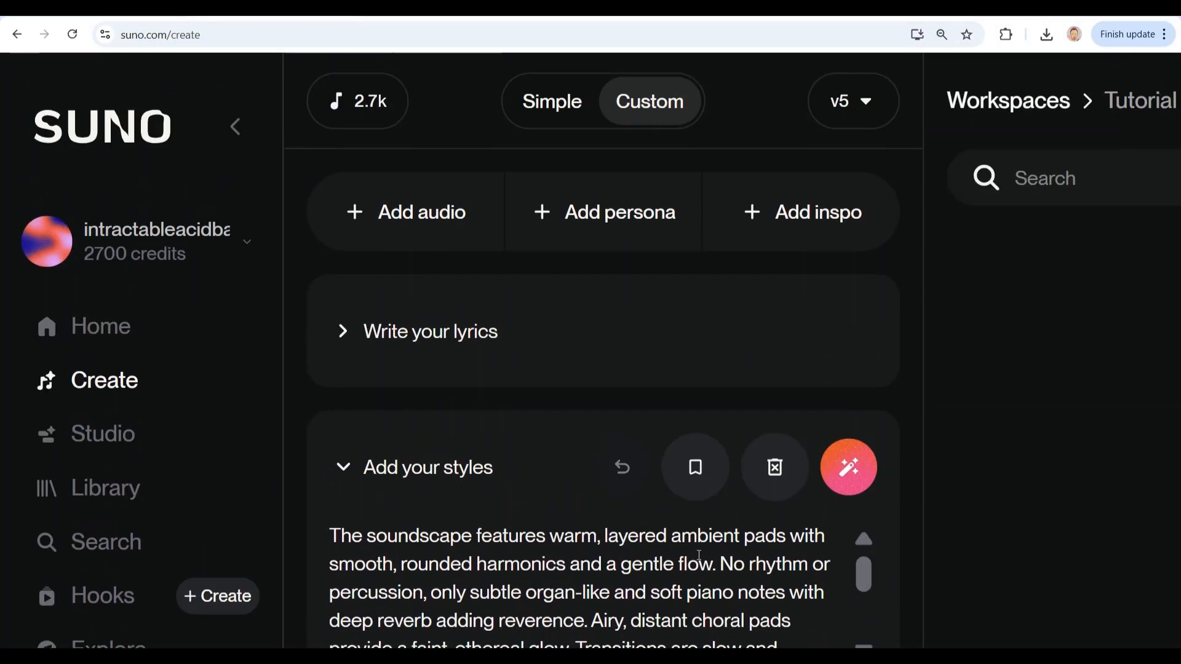
scroll(698, 549, down, 3)
scroll(648, 431, down, 3)
scroll(652, 477, up, 3)
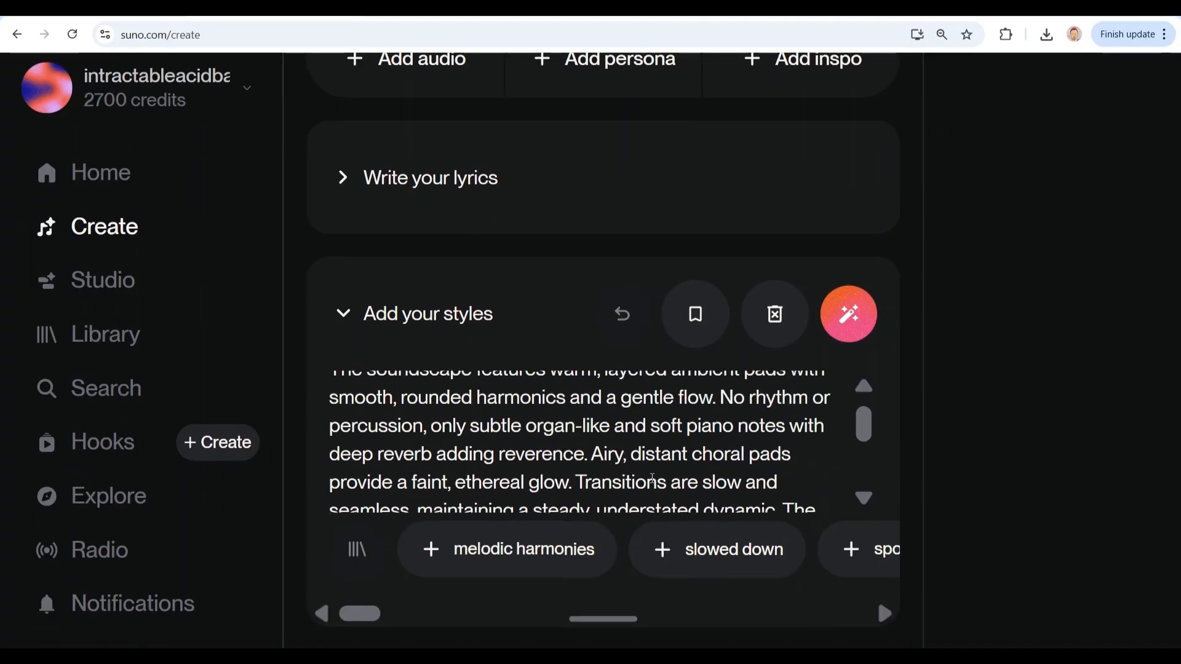
scroll(655, 471, down, 3)
Exclude "drums, harsh noises, fast tempo" from the song's styles in the advanced options.
scroll(652, 478, down, 5)
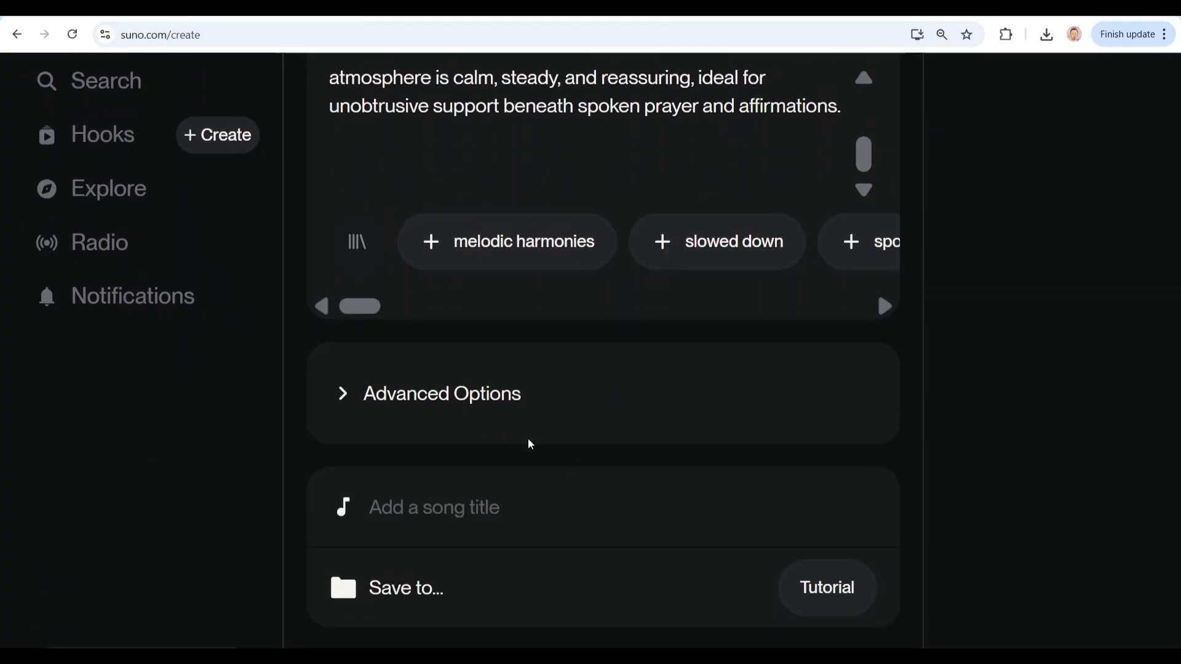
click(502, 418)
scroll(500, 417, down, 2)
click(439, 319)
text(drums)
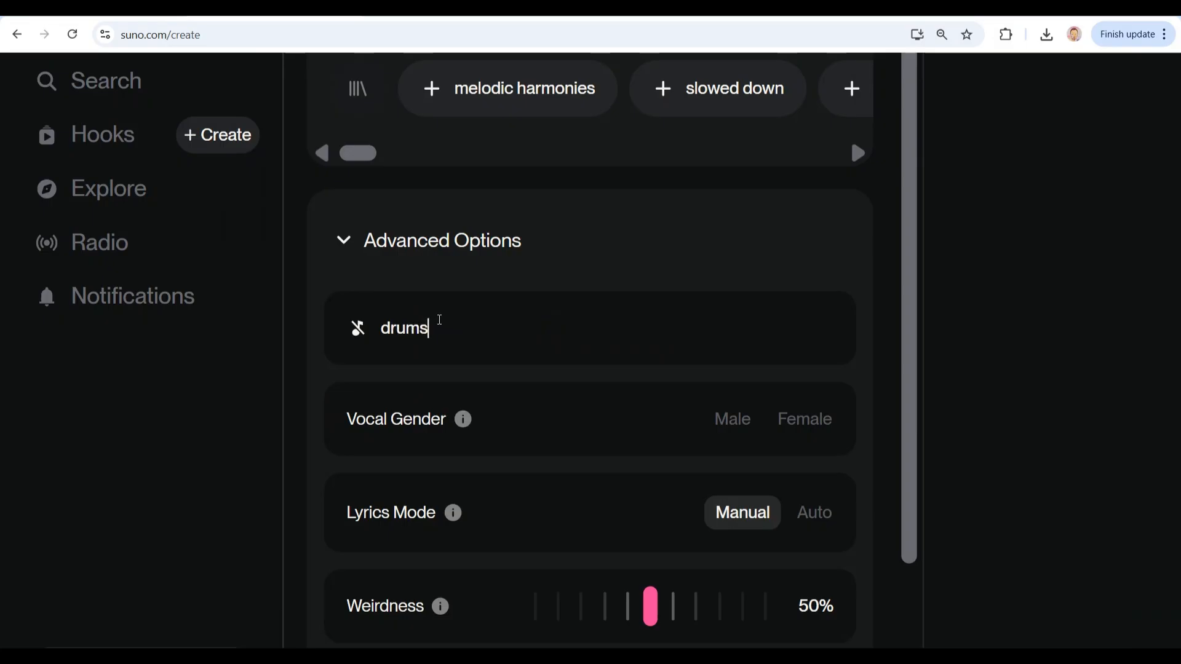
text(, harash noises, fast tempo)
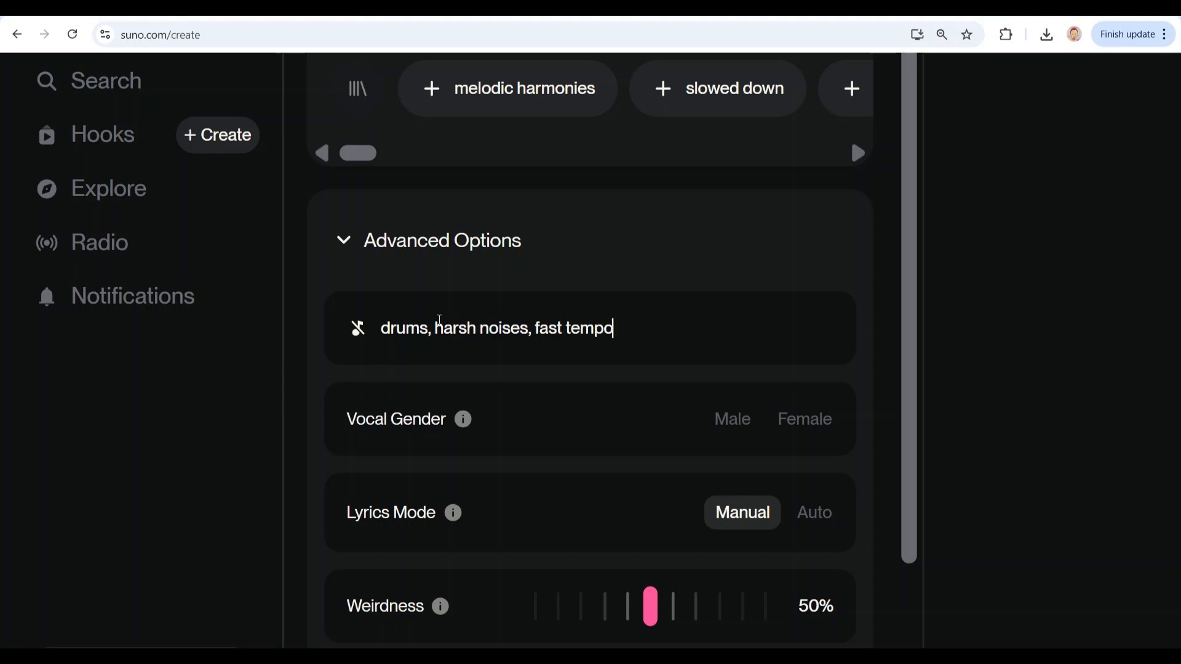
Set the song's Weirdness to 4% and its Style Influence to 87% in the advanced options.
scroll(681, 303, down, 1)
scroll(559, 385, down, 2)
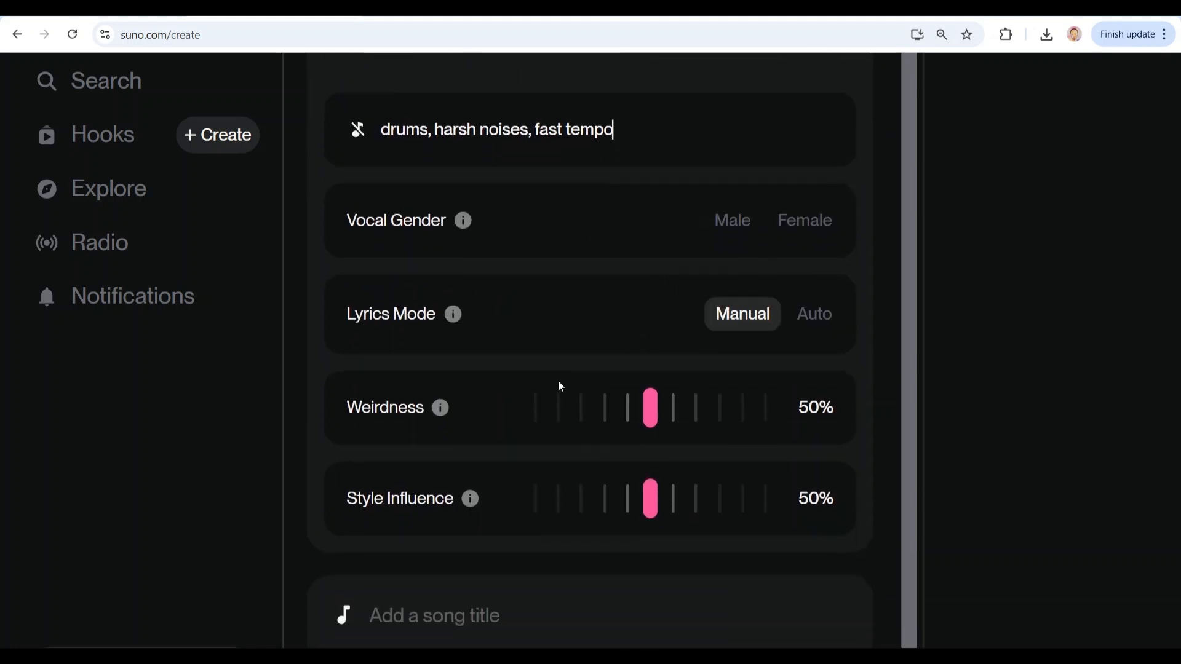
scroll(487, 333, down, 1)
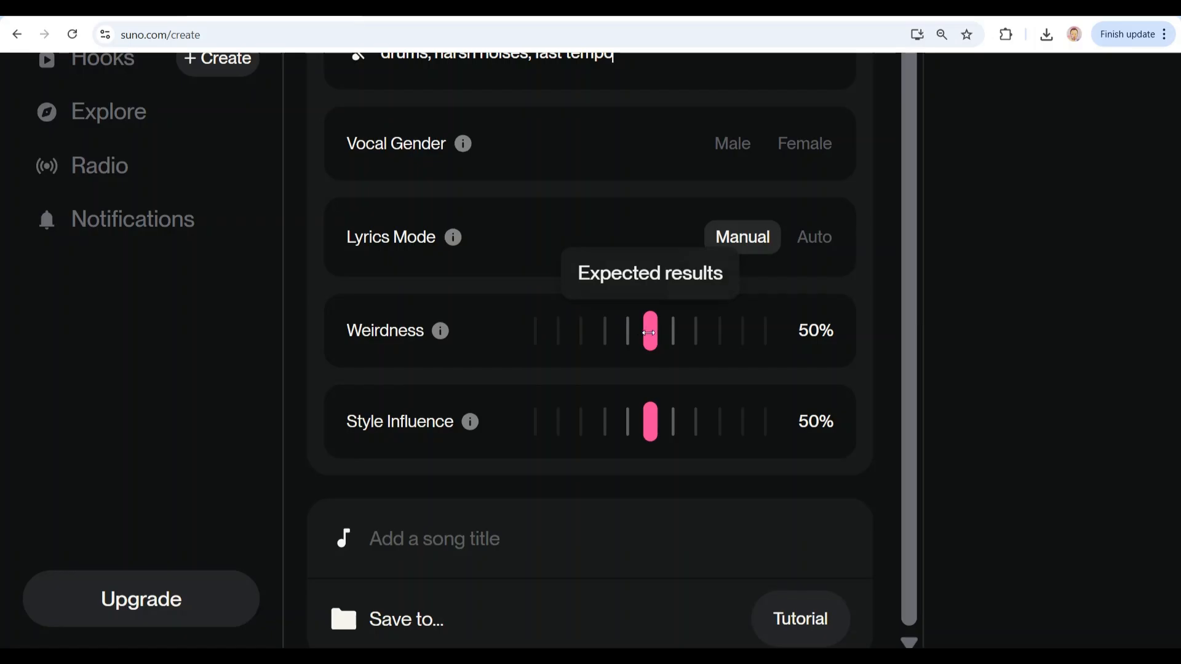
drag(650, 332, 542, 345)
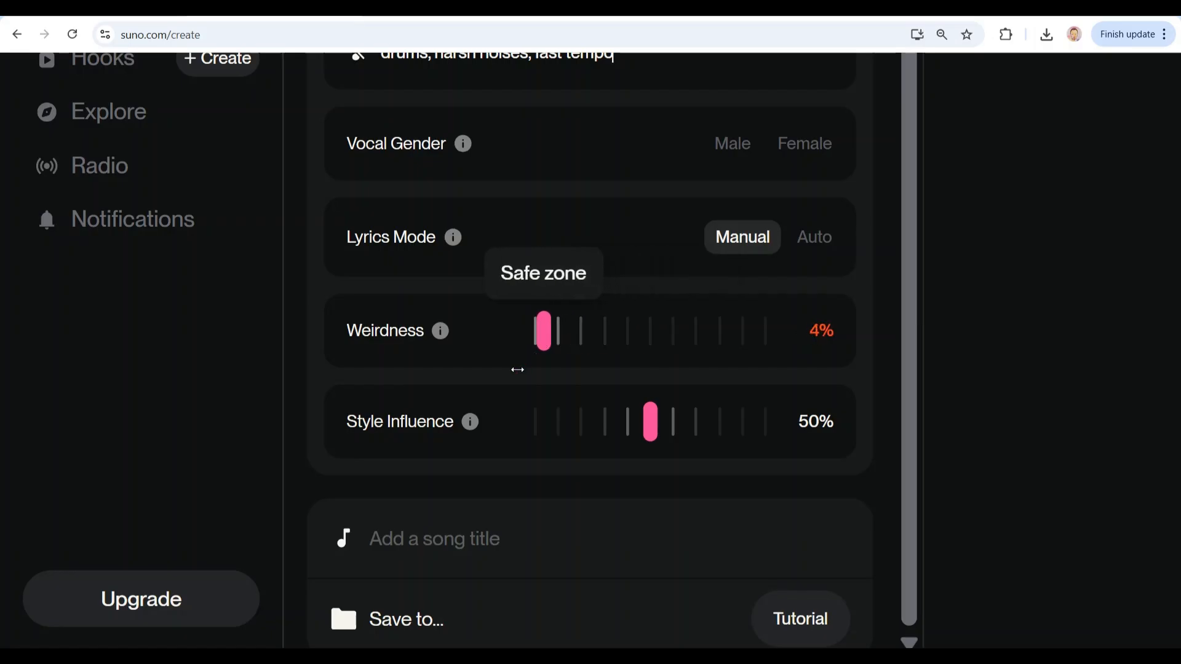
drag(651, 422, 736, 424)
Title the song "Church Music" and generate it with the current v5 model.
scroll(593, 382, down, 2)
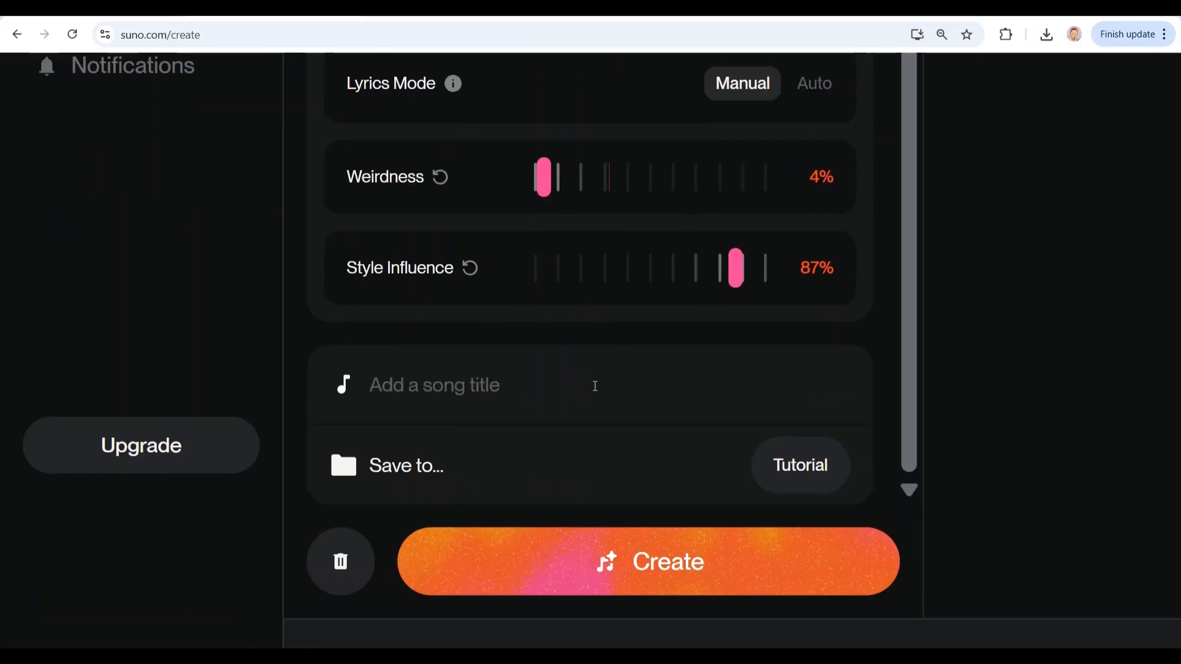
click(480, 389)
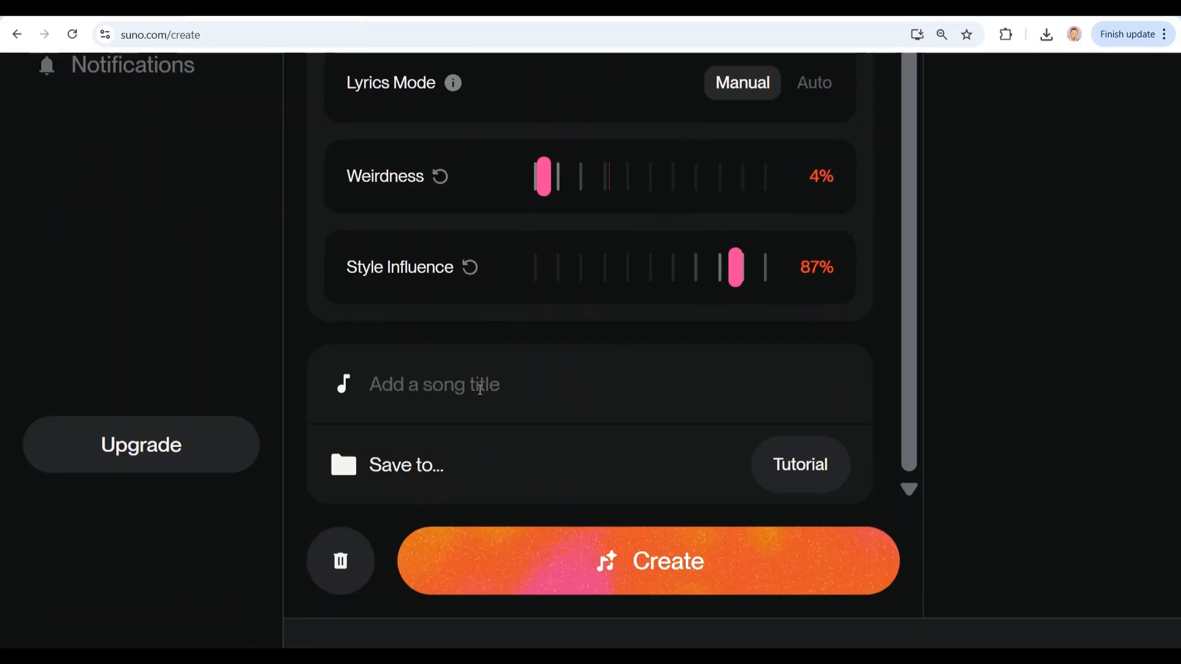
text(Church Music)
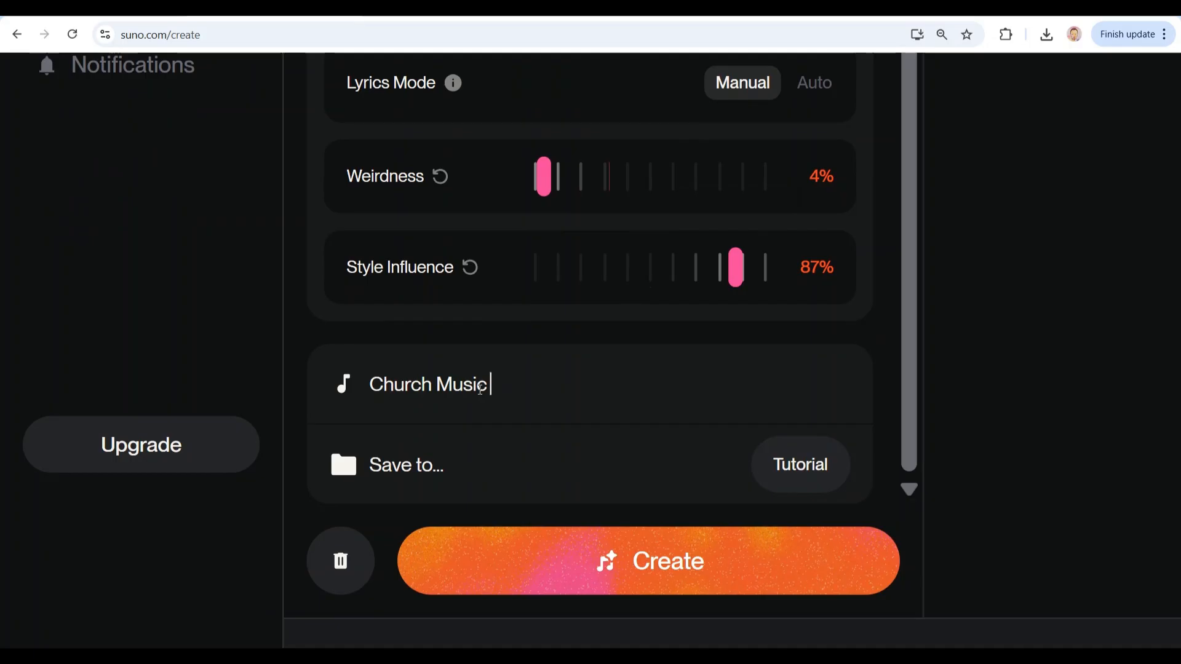
scroll(556, 404, down, 1)
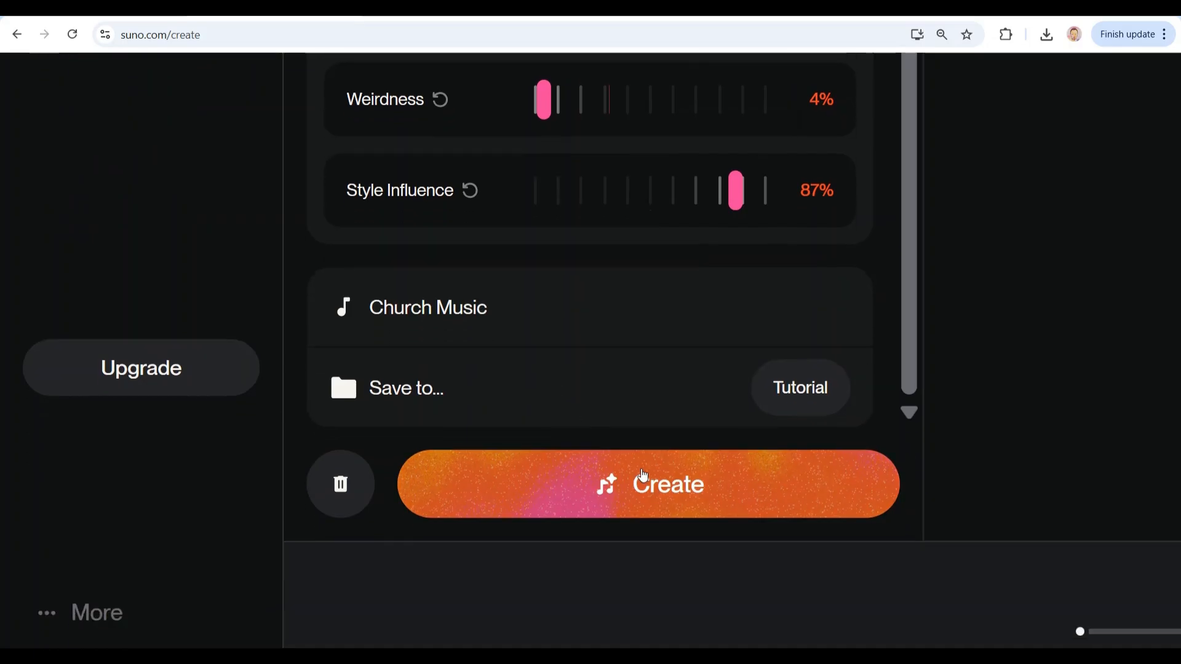
click(641, 482)
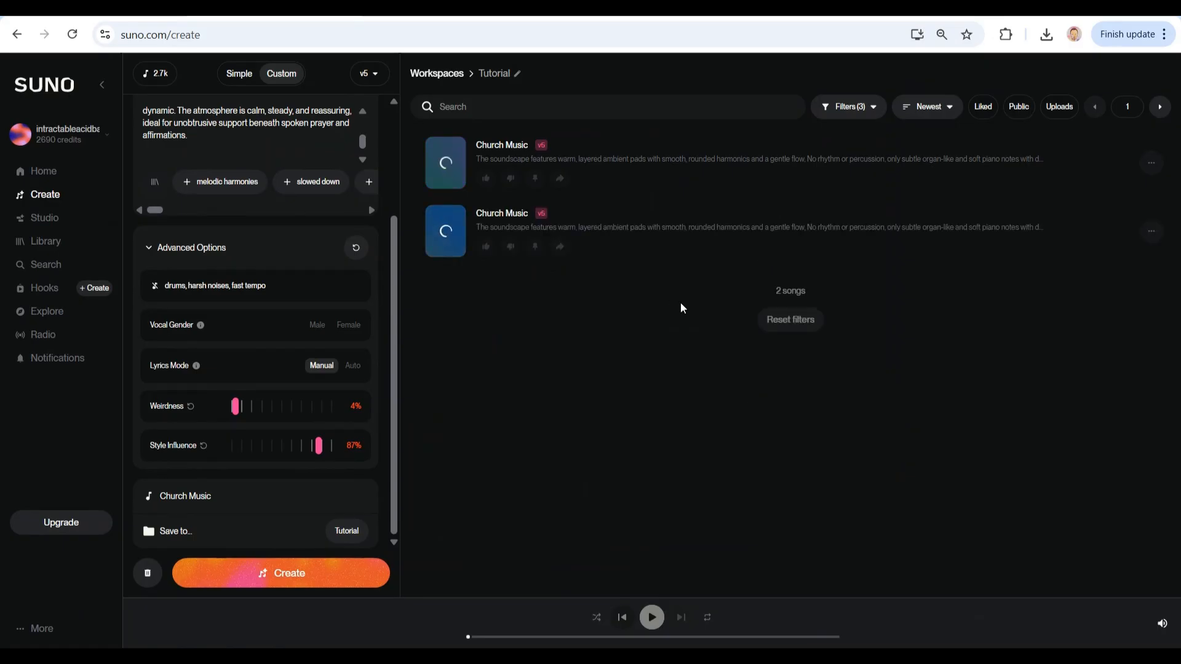
Choose the v4.5 model and generate the song again with the same settings.
click(371, 74)
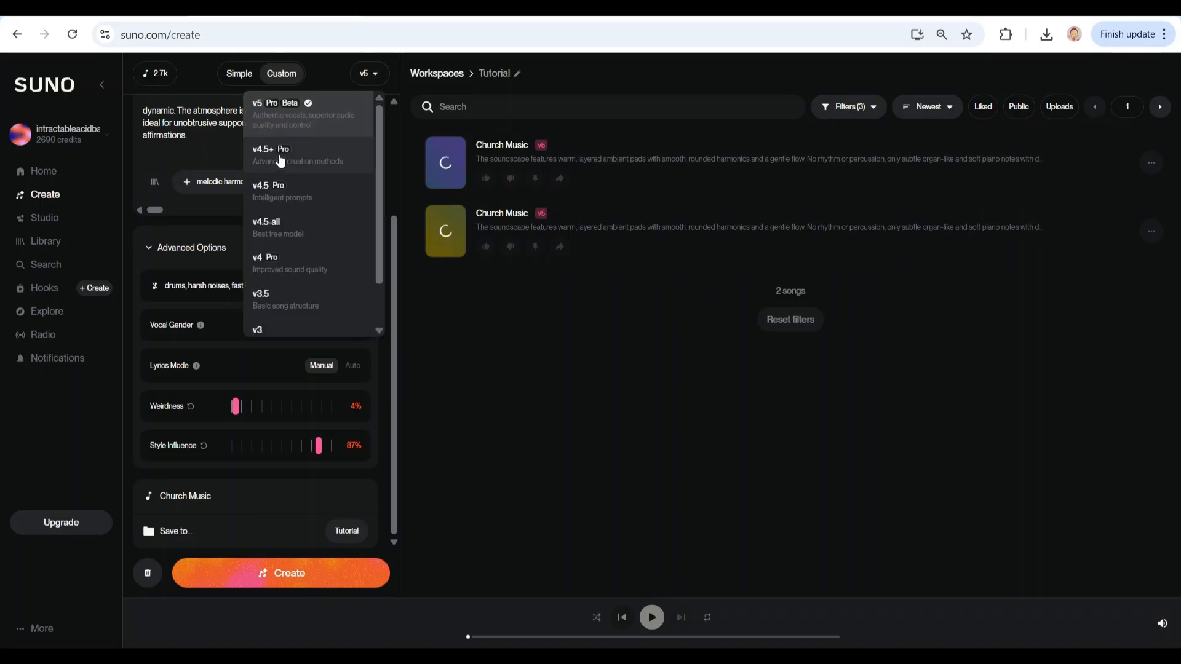
click(282, 191)
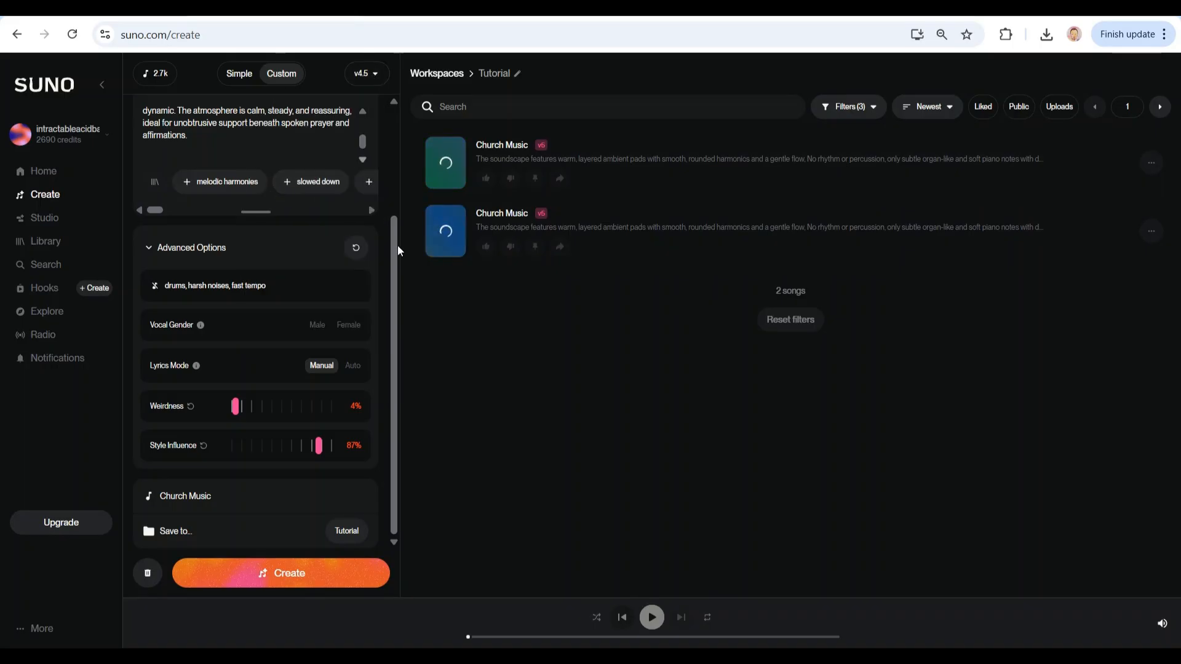
click(286, 578)
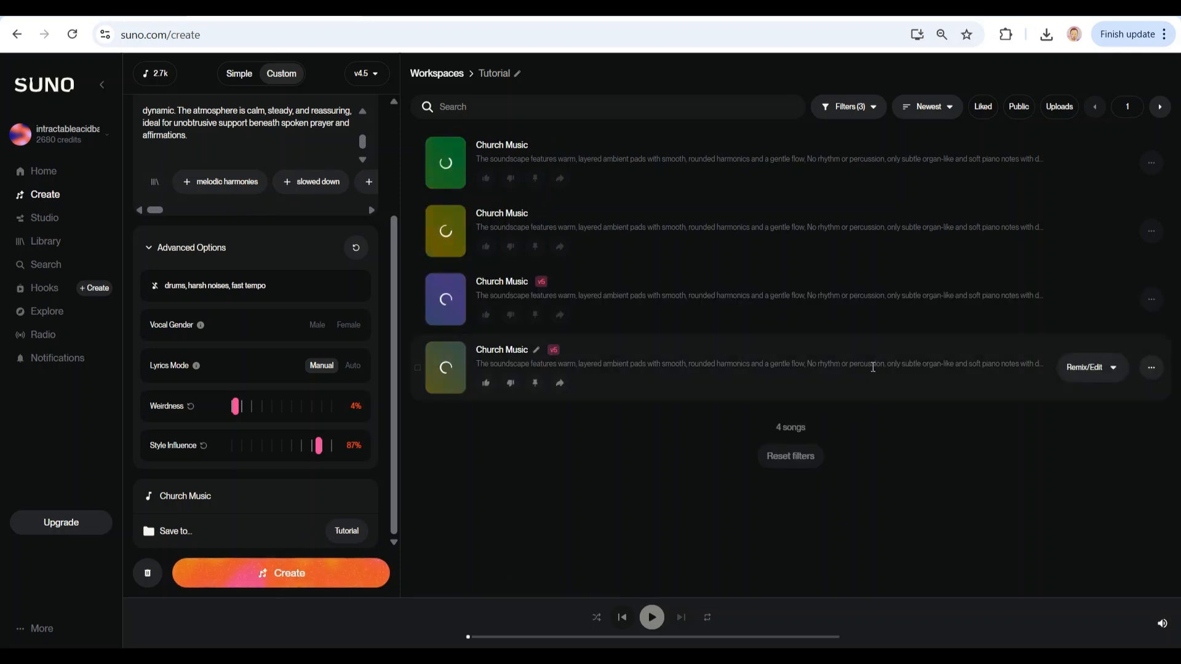
Choose the v4.5+ model and generate another set of the same song.
click(360, 75)
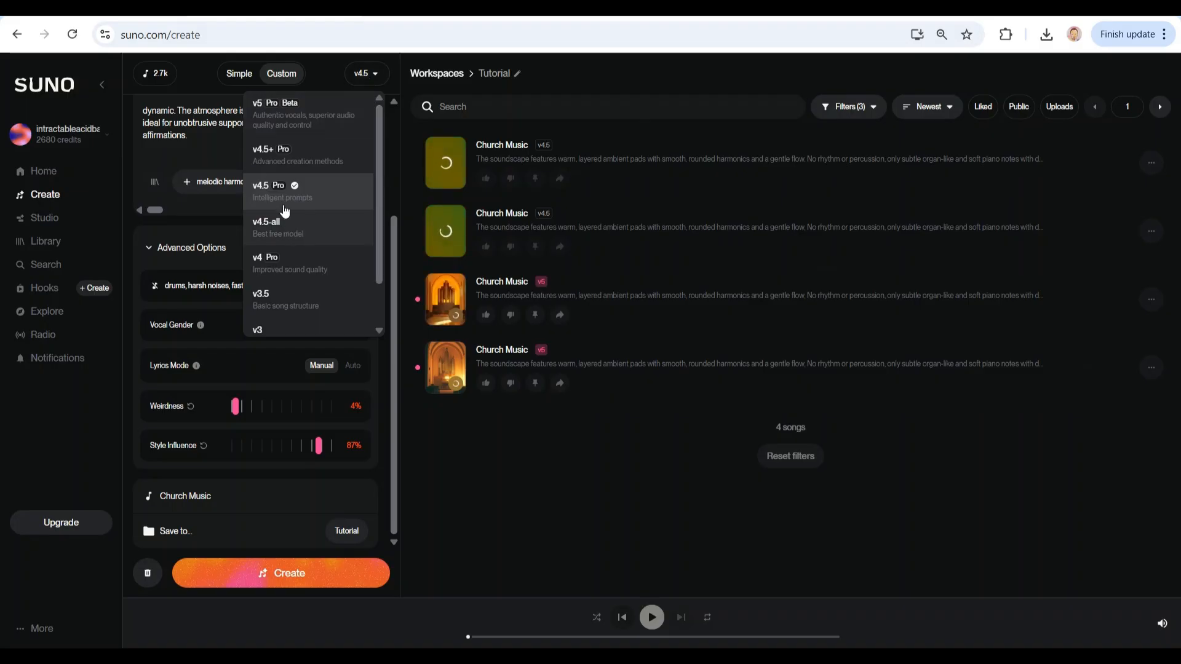
click(309, 155)
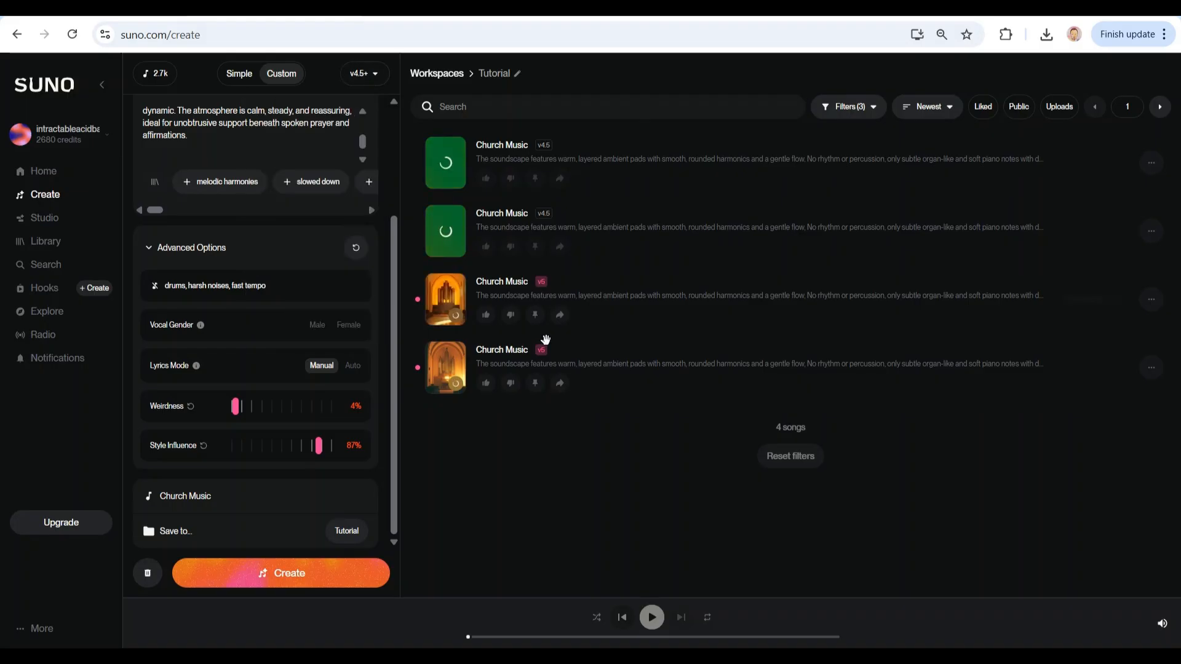
click(334, 575)
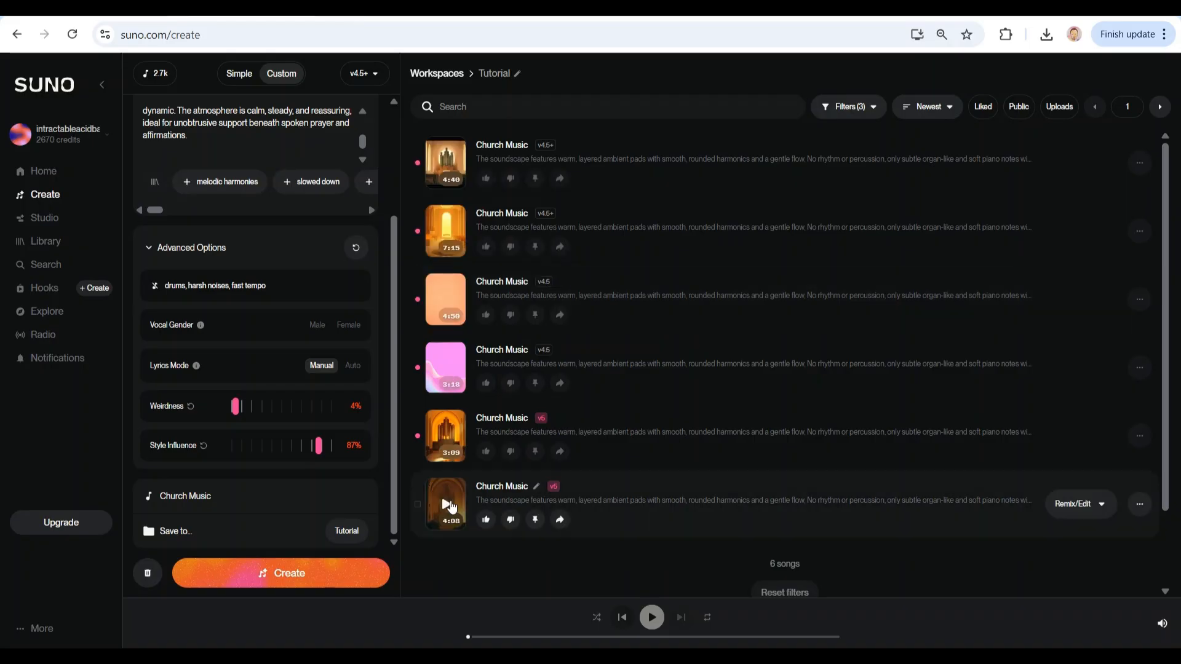
Raise the volume and sample both v5 versions of Church Music at several points in each song.
key(XF86AudioRaiseVolume)
key(XF86AudioRaiseVolume)
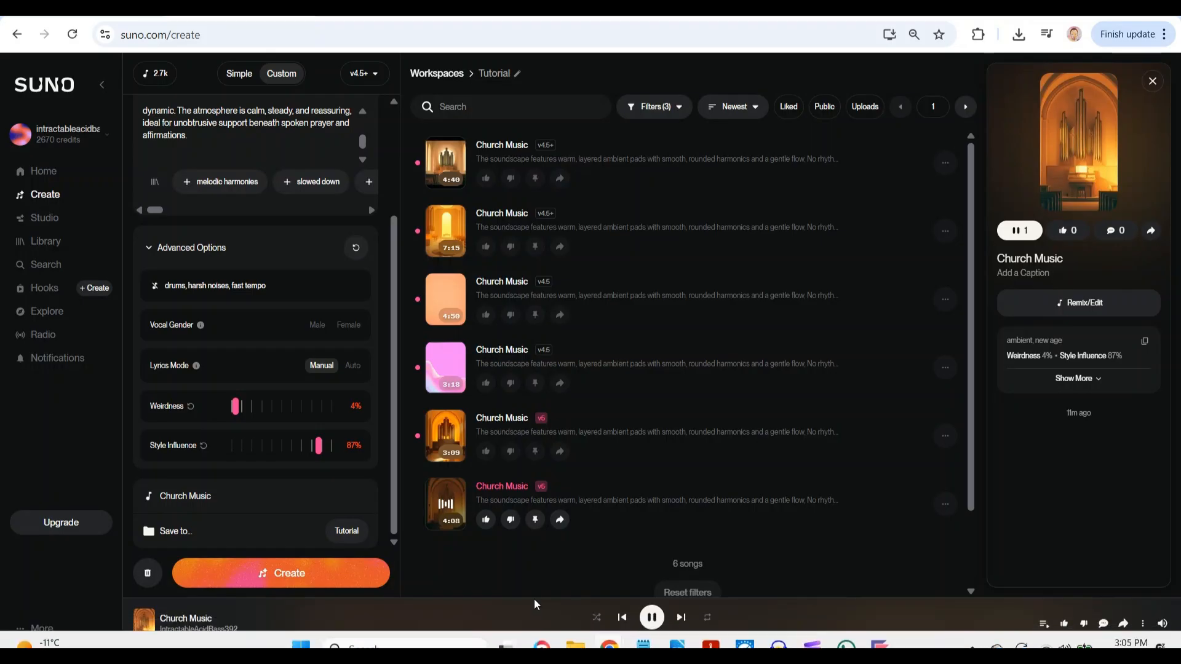
click(647, 638)
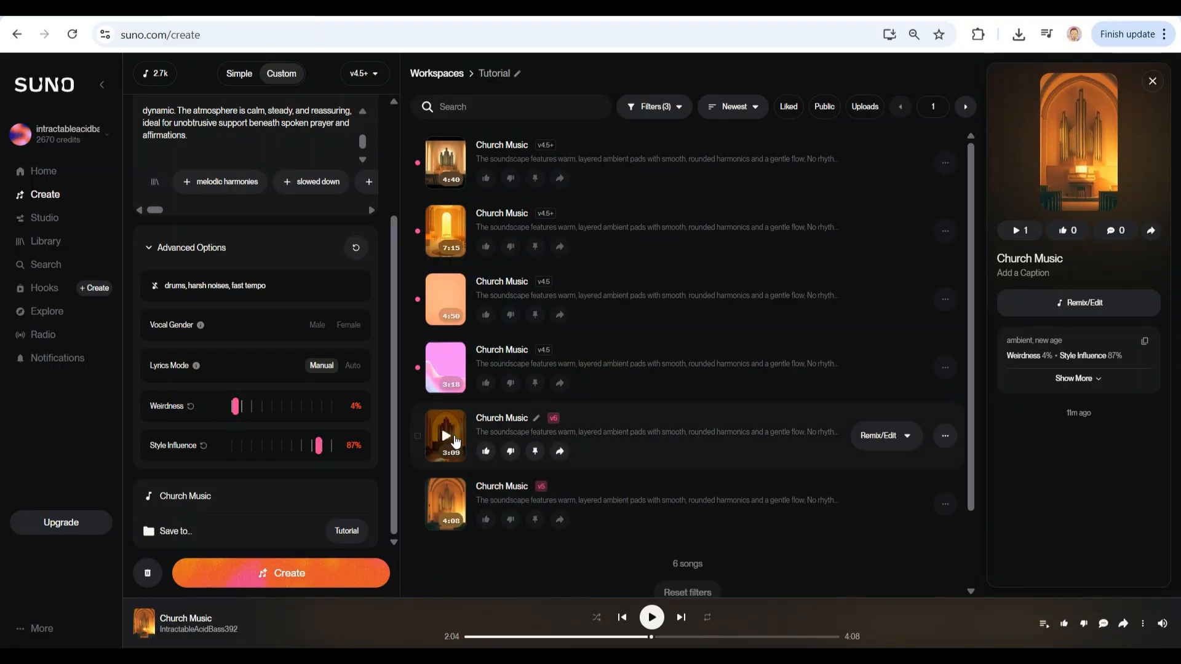
click(445, 437)
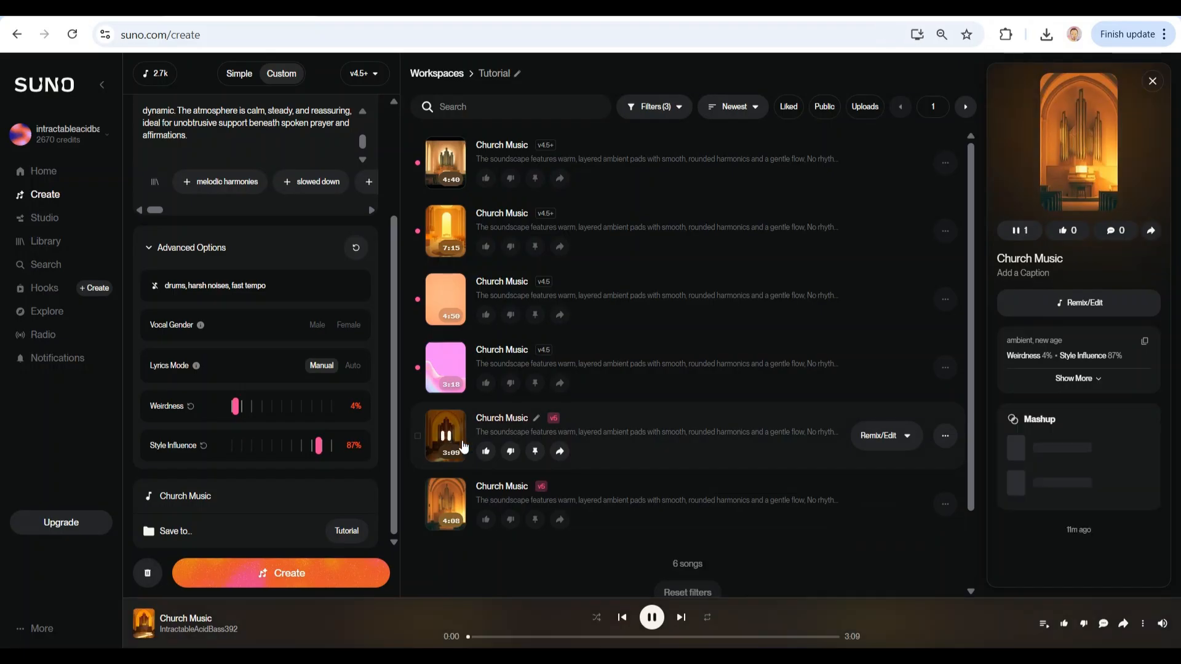
click(566, 637)
click(659, 638)
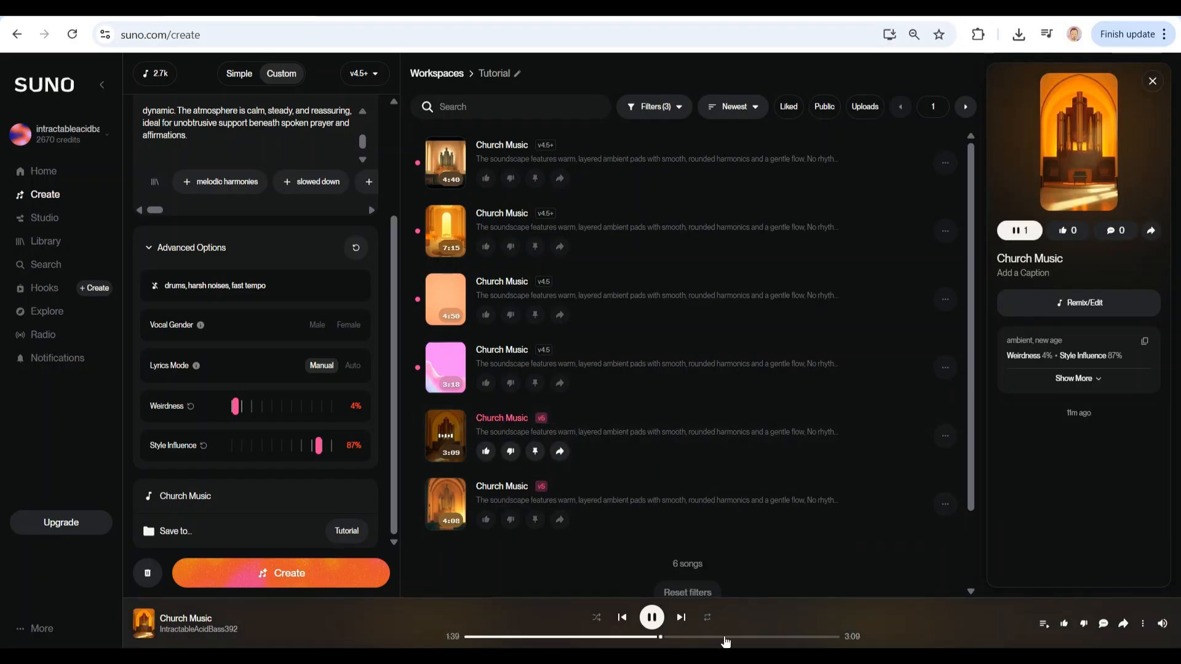
click(737, 638)
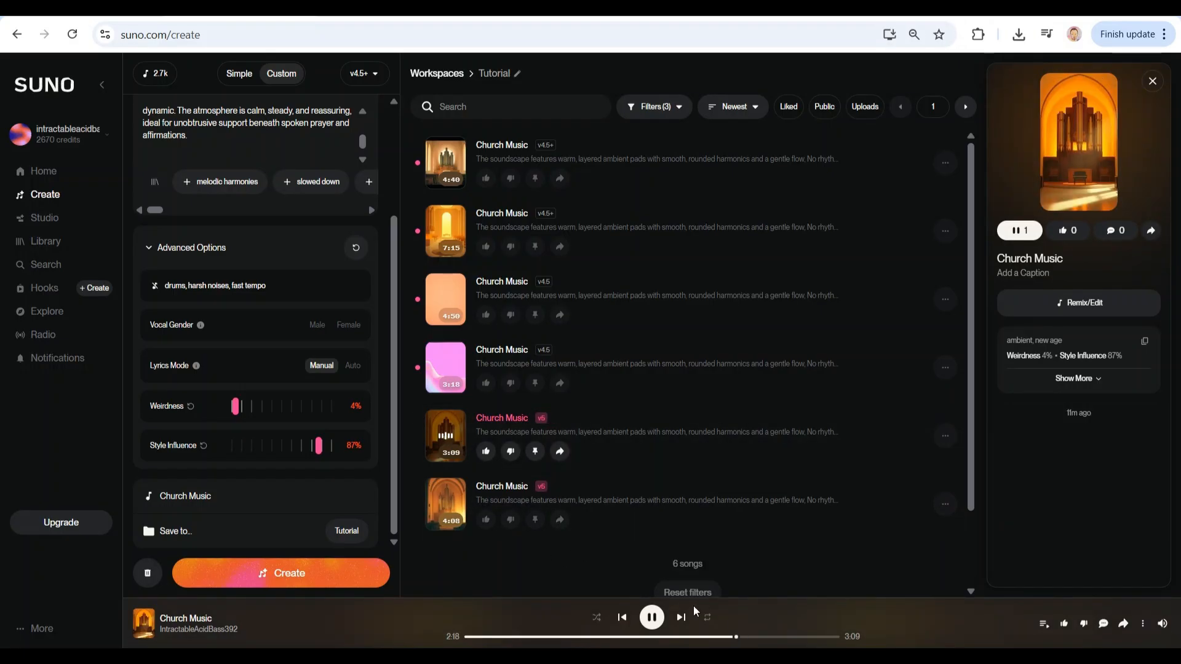
Sample both v4.5 versions and the 7:15 v4.5+ version of Church Music at different points.
click(445, 367)
click(528, 637)
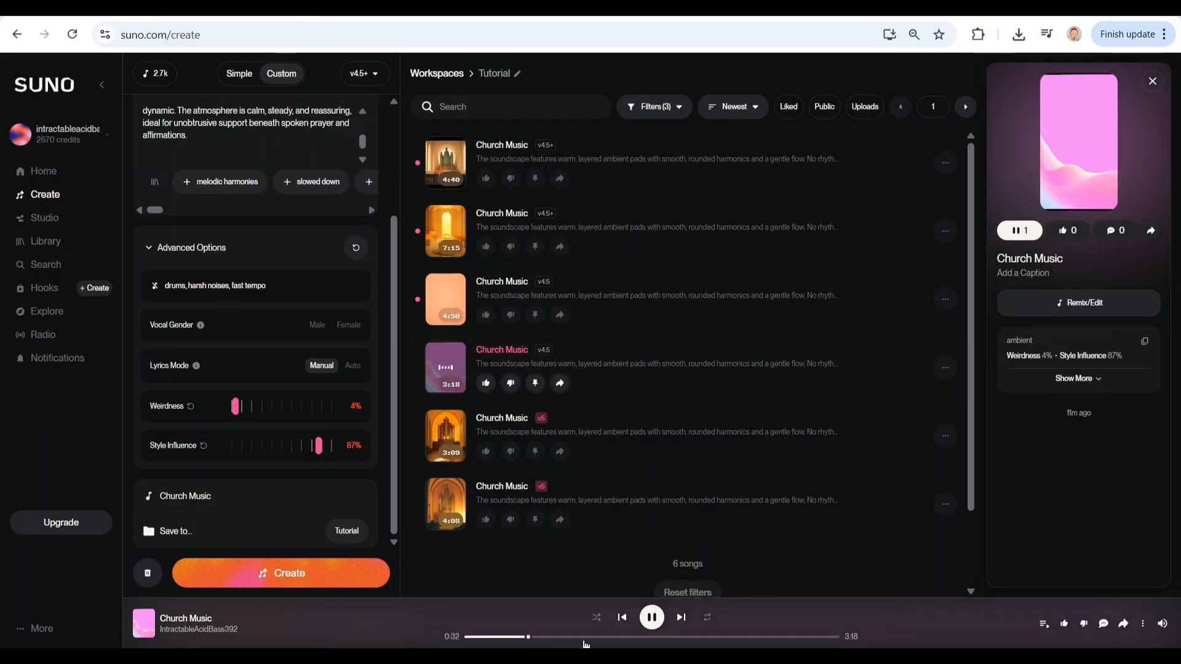
click(613, 637)
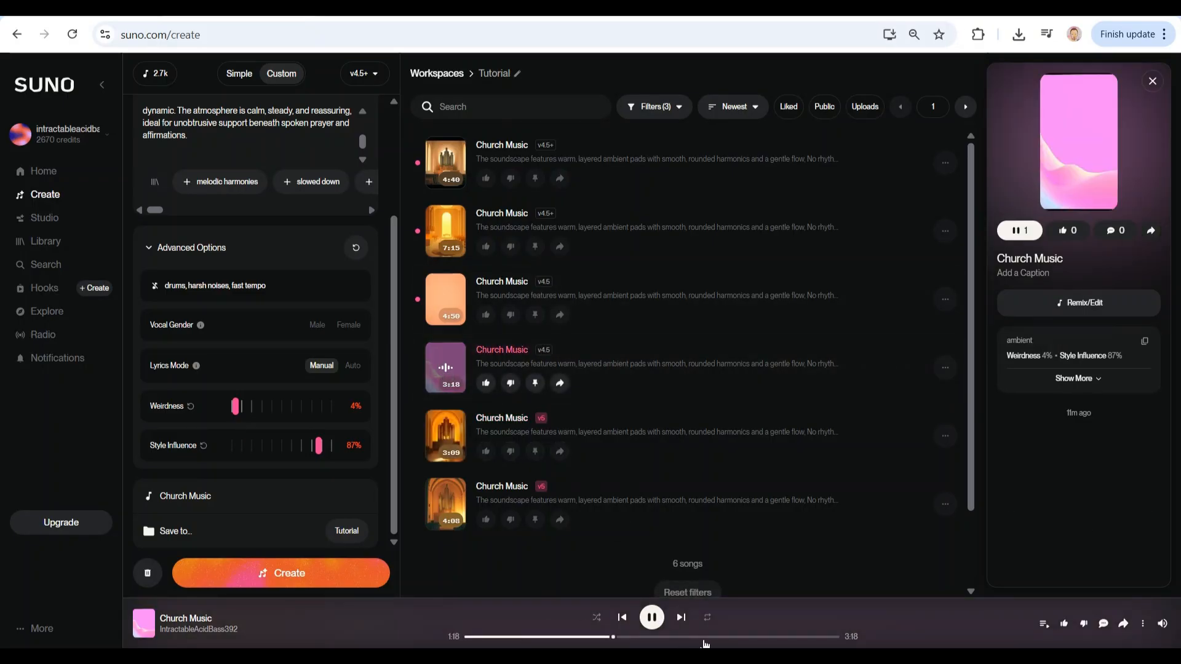
click(445, 299)
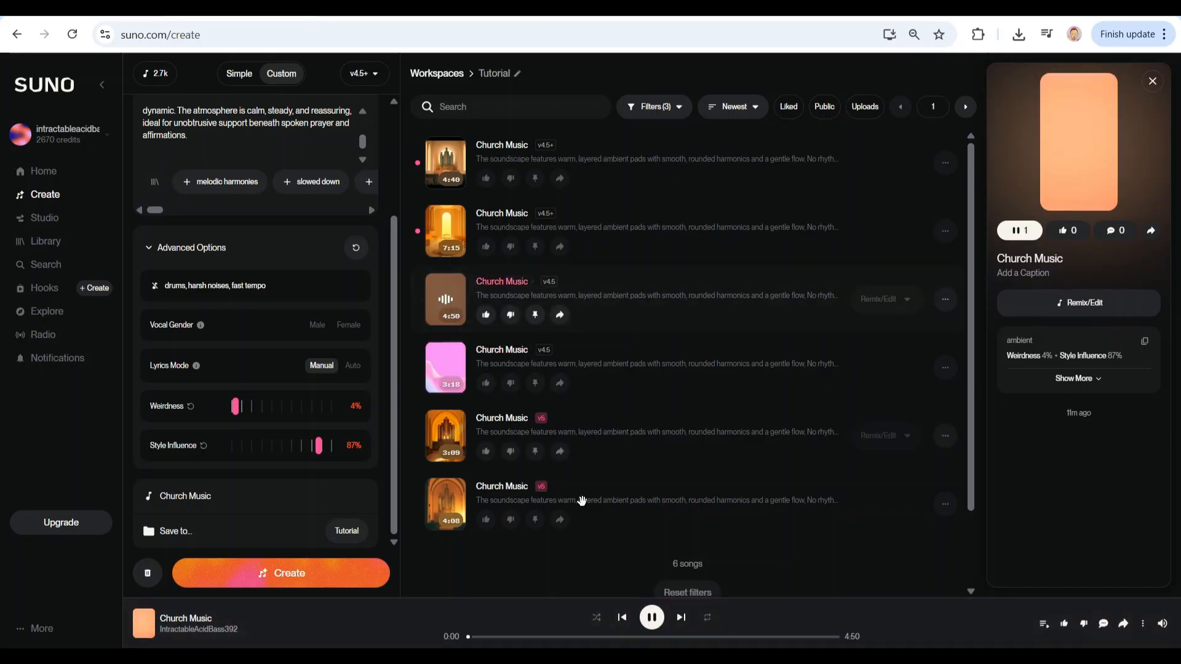
click(684, 638)
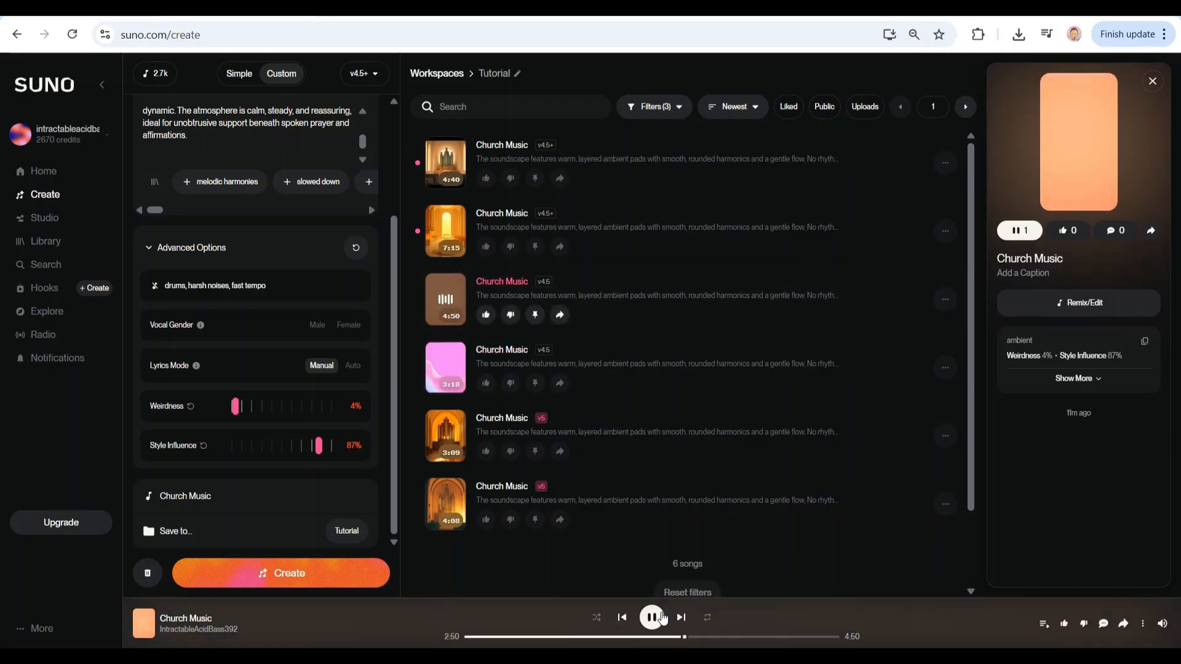
click(652, 617)
click(446, 232)
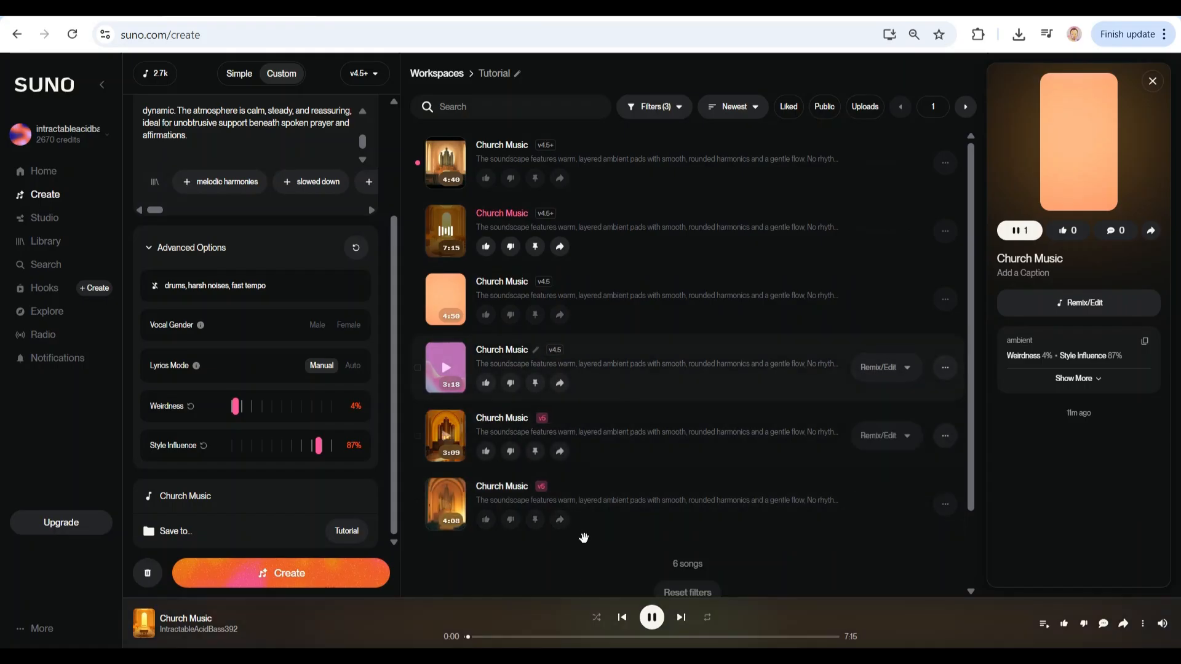
click(566, 638)
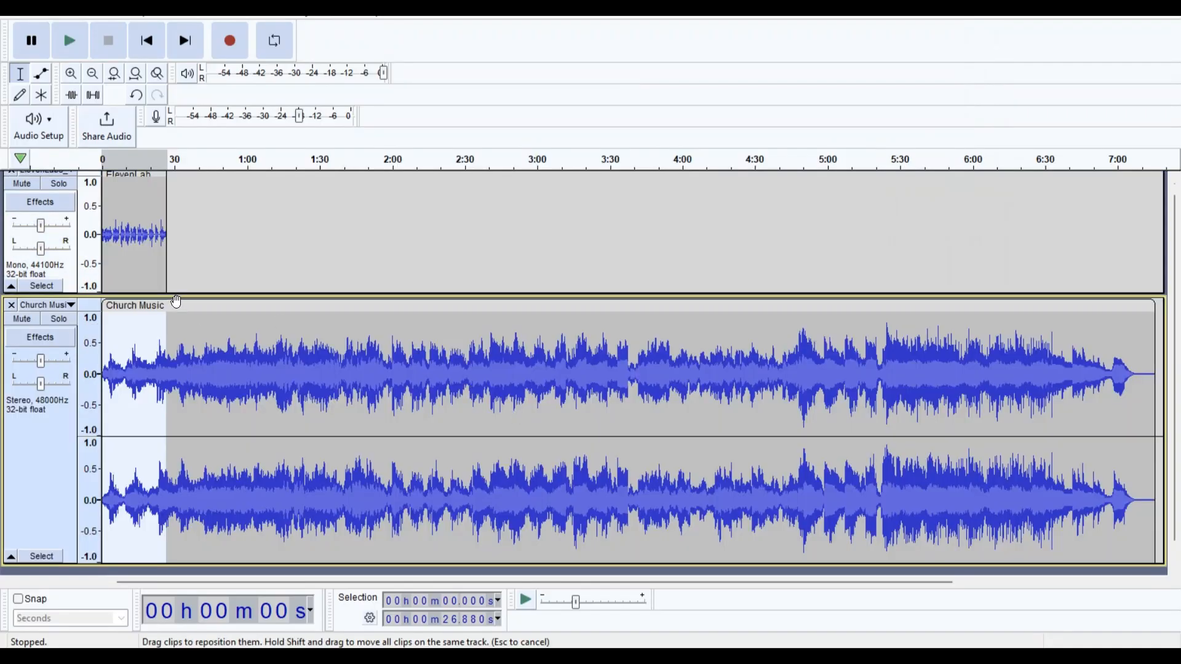
Switch to Audacity, clear the selection, and briefly play the speech and Church Music tracks together from the start.
click(175, 301)
click(146, 40)
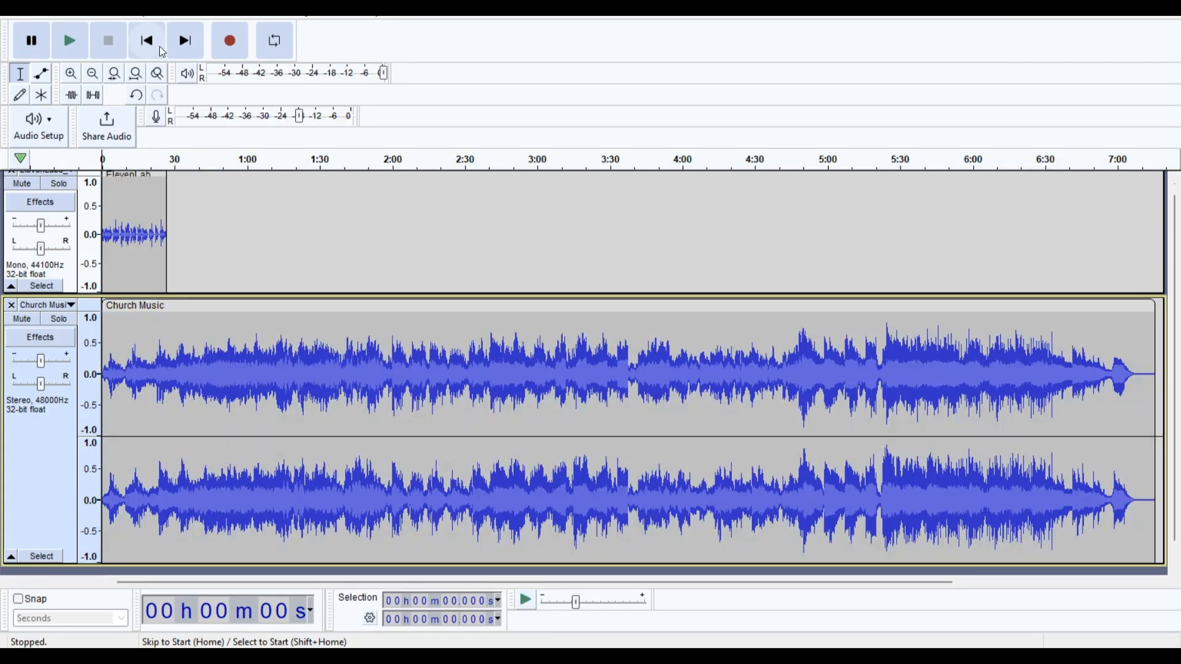
click(70, 41)
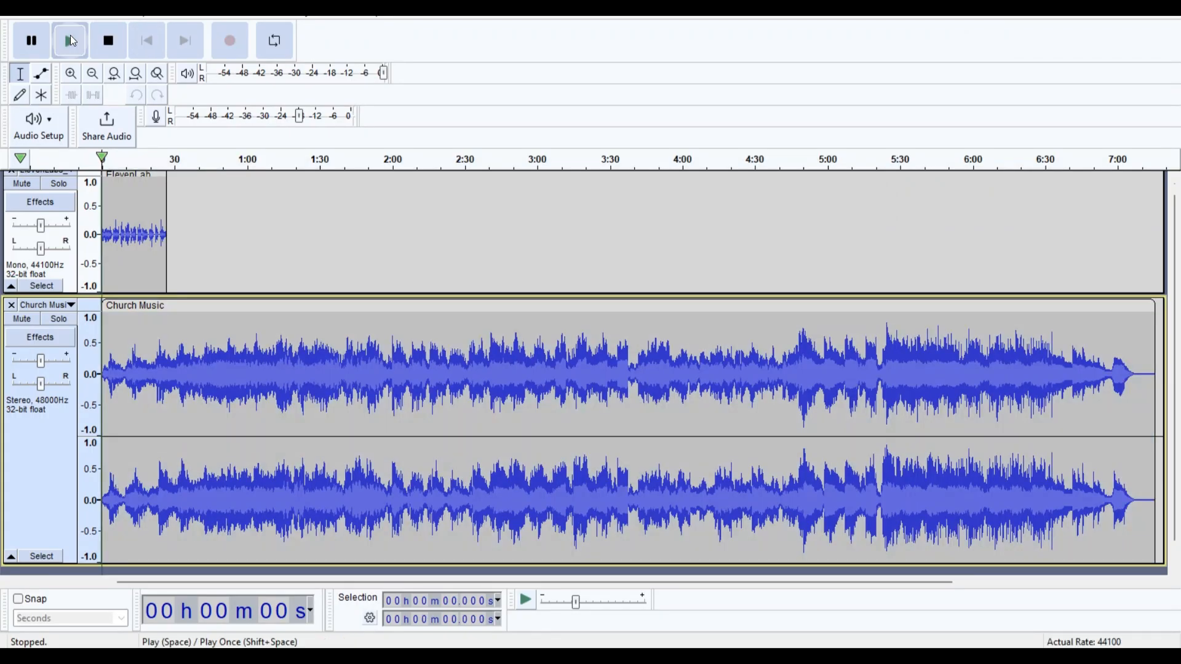
click(108, 41)
Select the whole Church Music clip and lower its perceived loudness with Loudness Normalization.
click(199, 299)
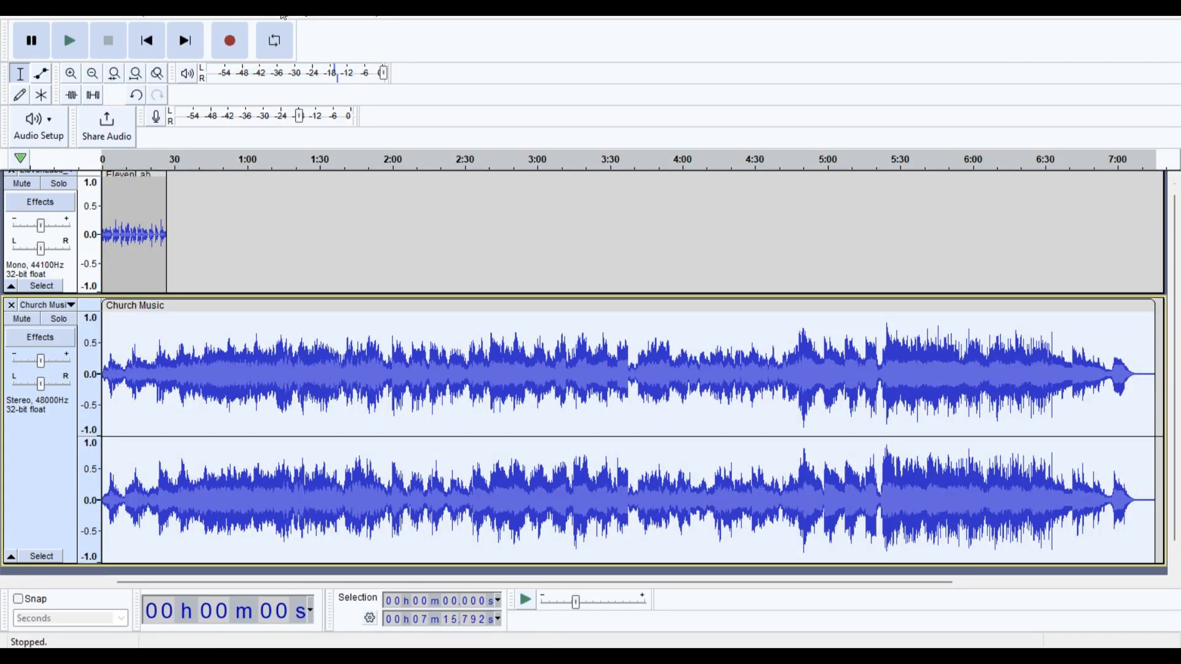
click(275, 10)
mouse_move(369, 100)
click(529, 166)
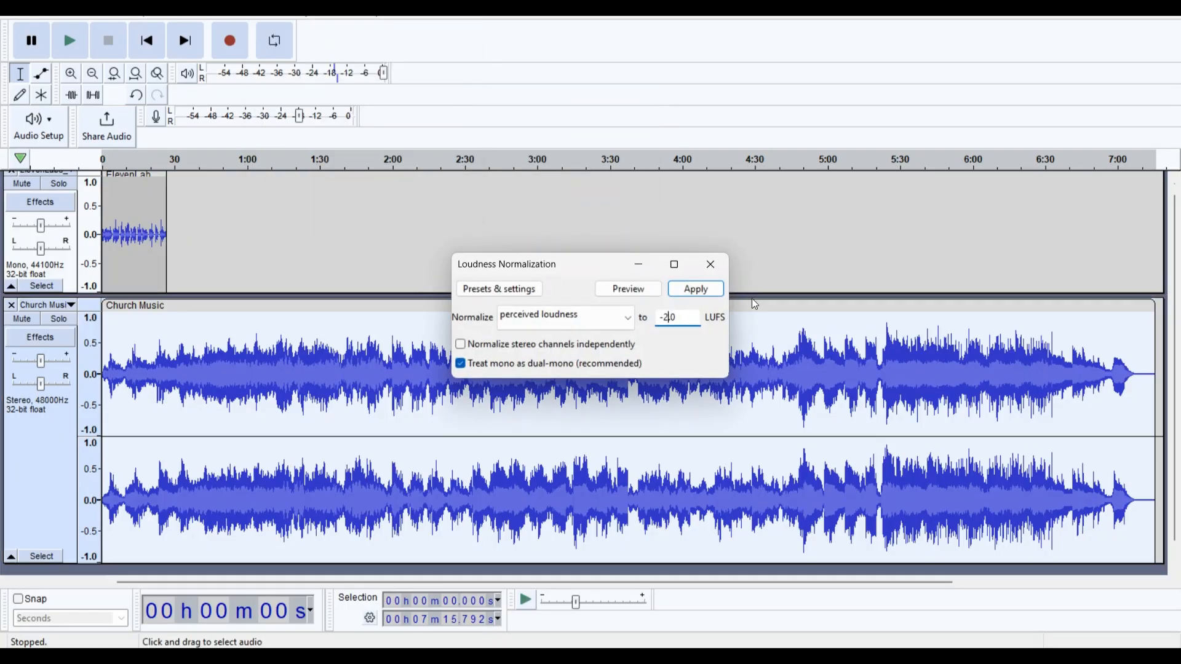
key(Return)
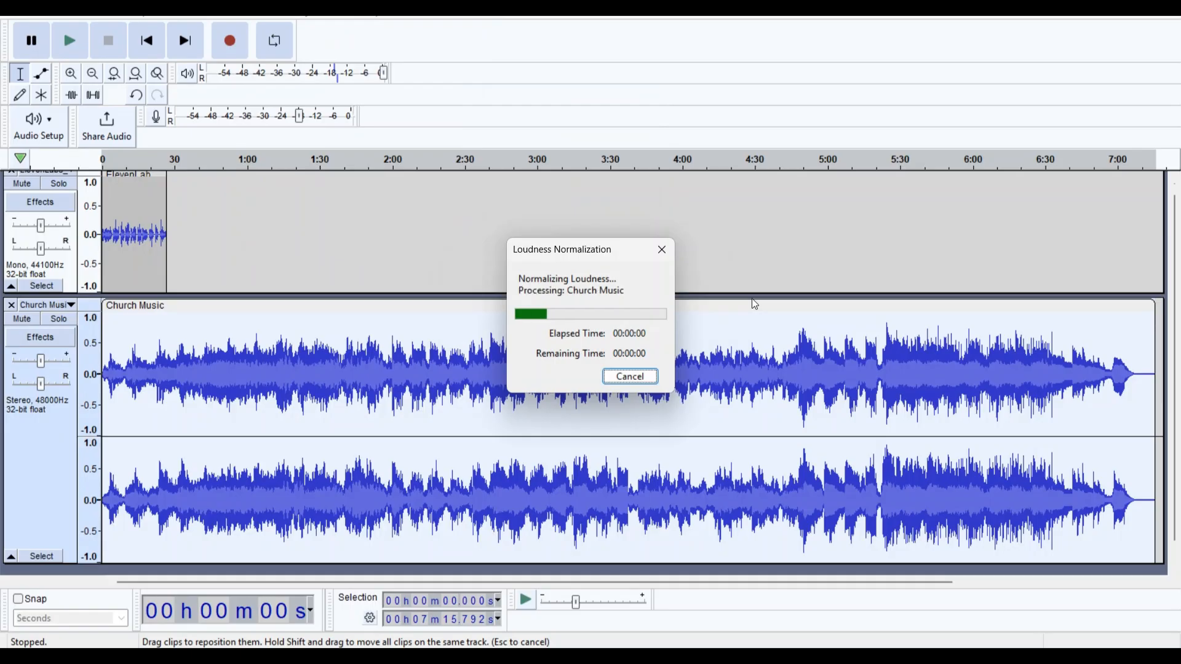
Briefly play the speech with the quieter Church Music from the start of the project.
click(72, 73)
click(146, 41)
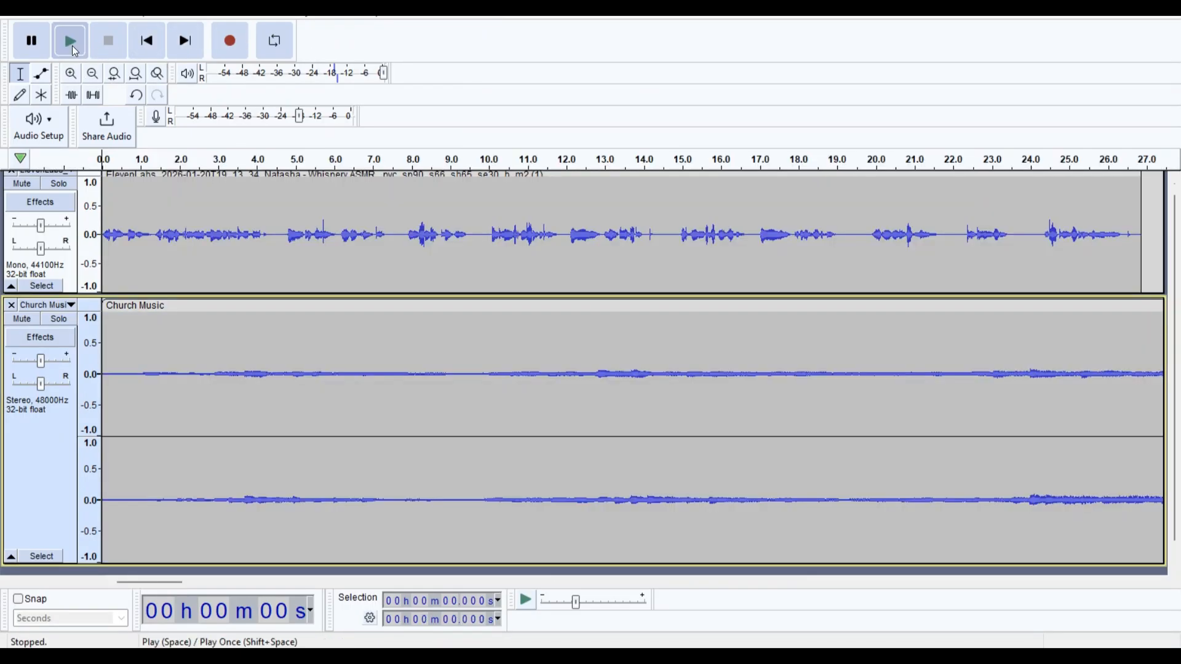
click(71, 42)
click(108, 41)
Move the ElevenLabs speech clip to start about 5 seconds into the music, and play the mix.
drag(159, 174, 351, 184)
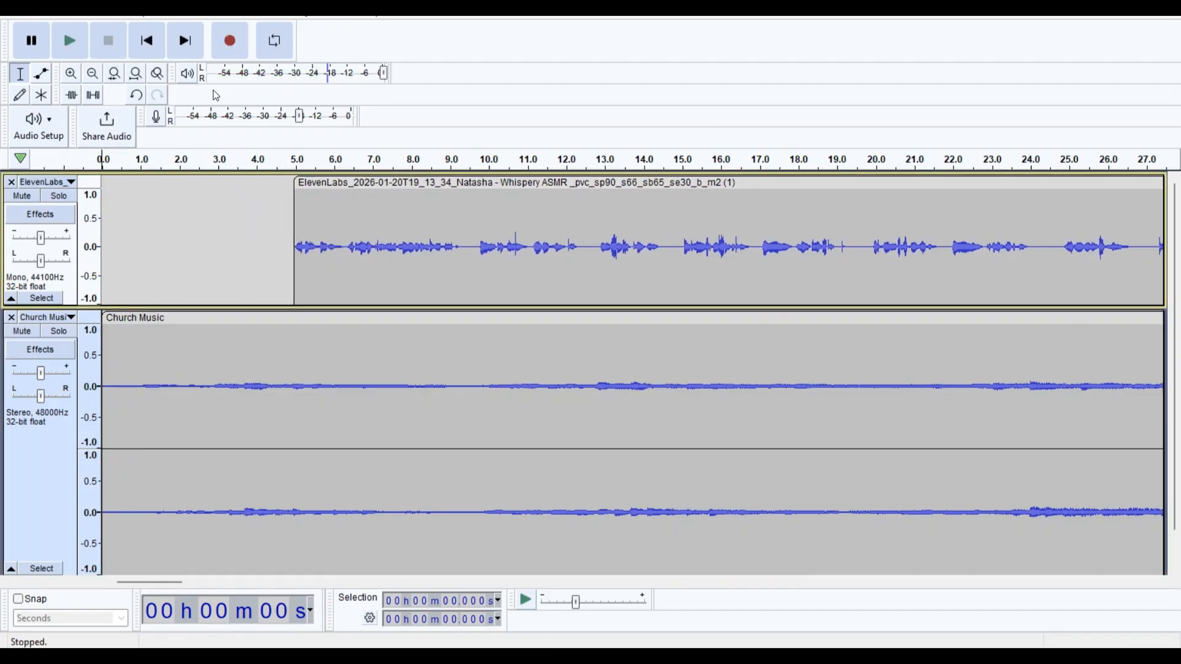
click(85, 37)
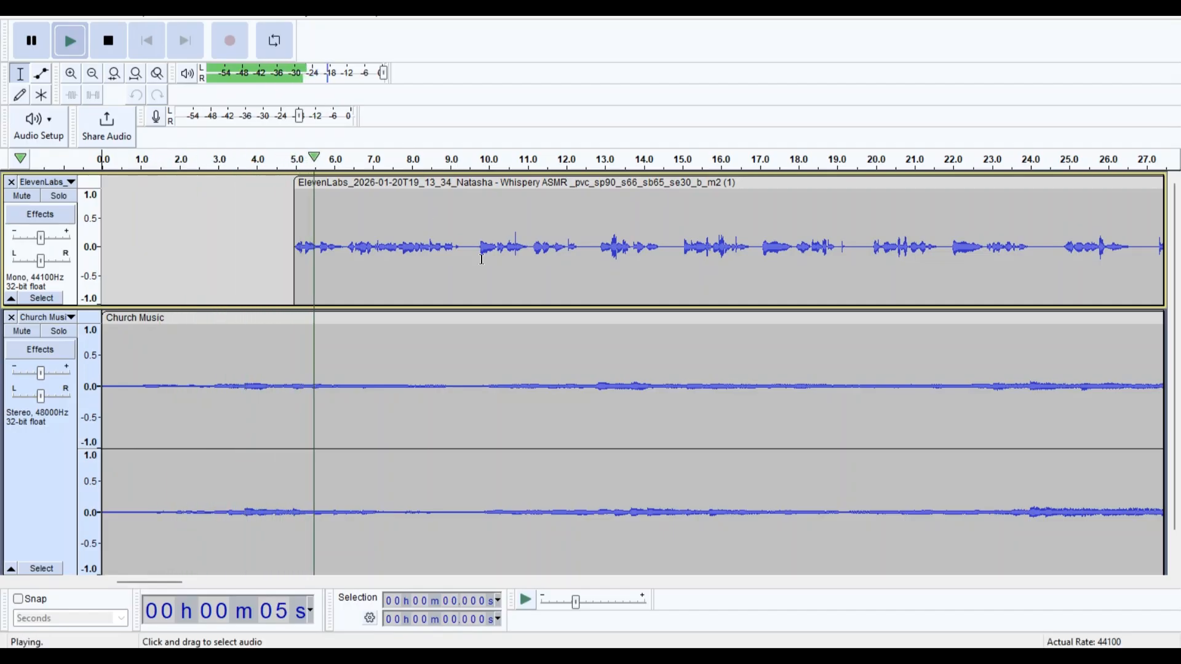
Split the speech clip at 9.675 seconds and move the second part about 2 seconds later to lengthen the pause.
click(476, 278)
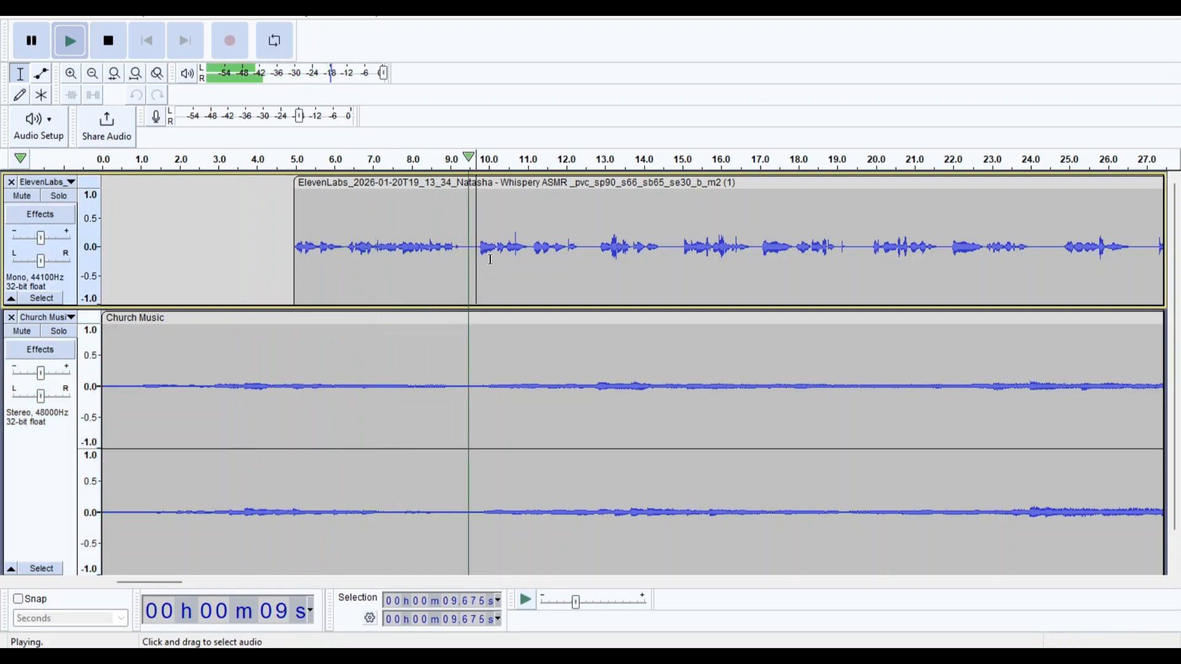
right_click(492, 262)
click(540, 328)
drag(480, 182, 557, 183)
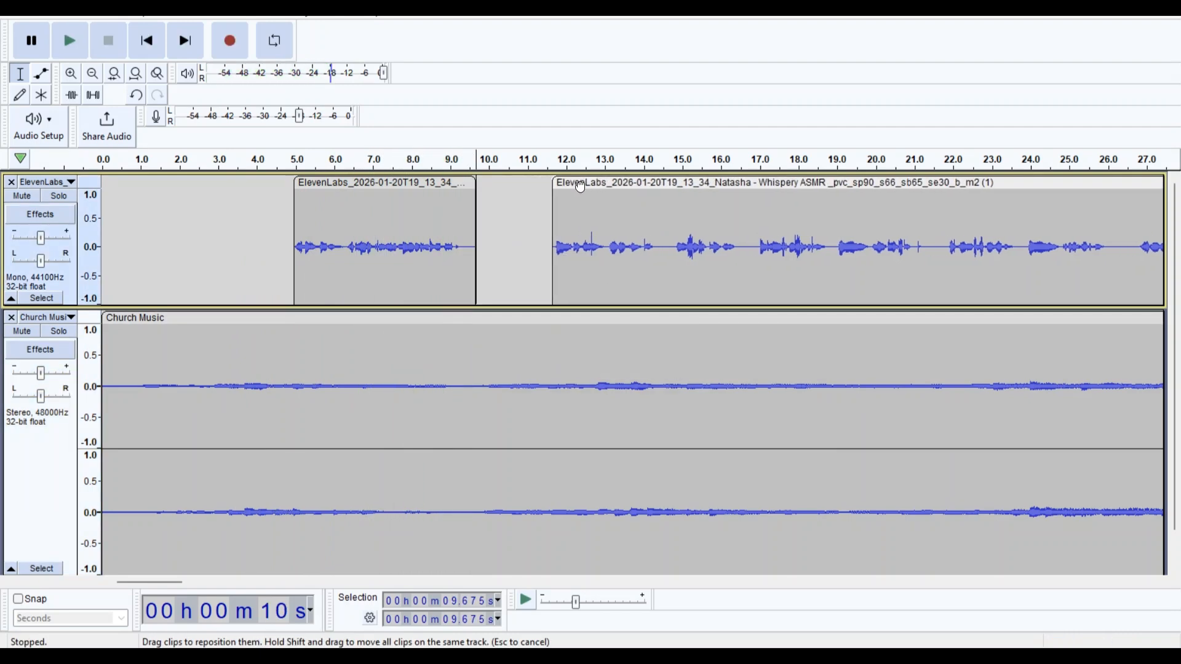
Play the mix from about 11.6 seconds and cut roughly half a second from the speech clip near 14.5 seconds.
click(553, 160)
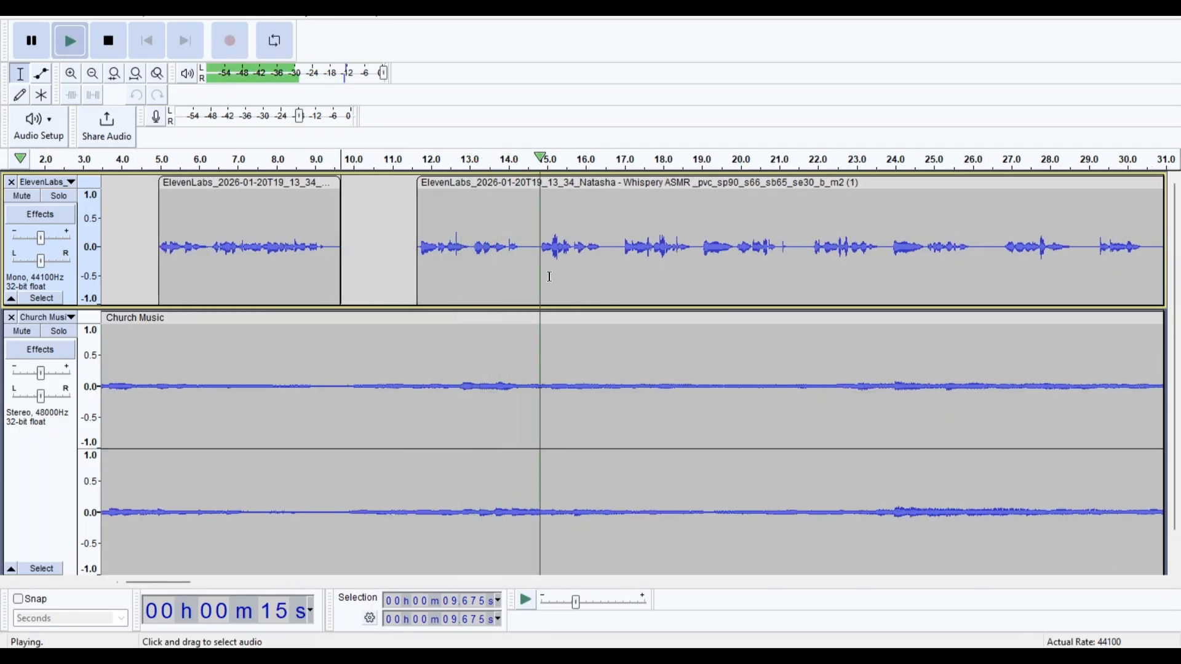
drag(523, 267, 540, 266)
key(space)
Split the speech at 16.410 seconds, move the remainder to start at about 19.3 seconds, and play the result.
click(601, 247)
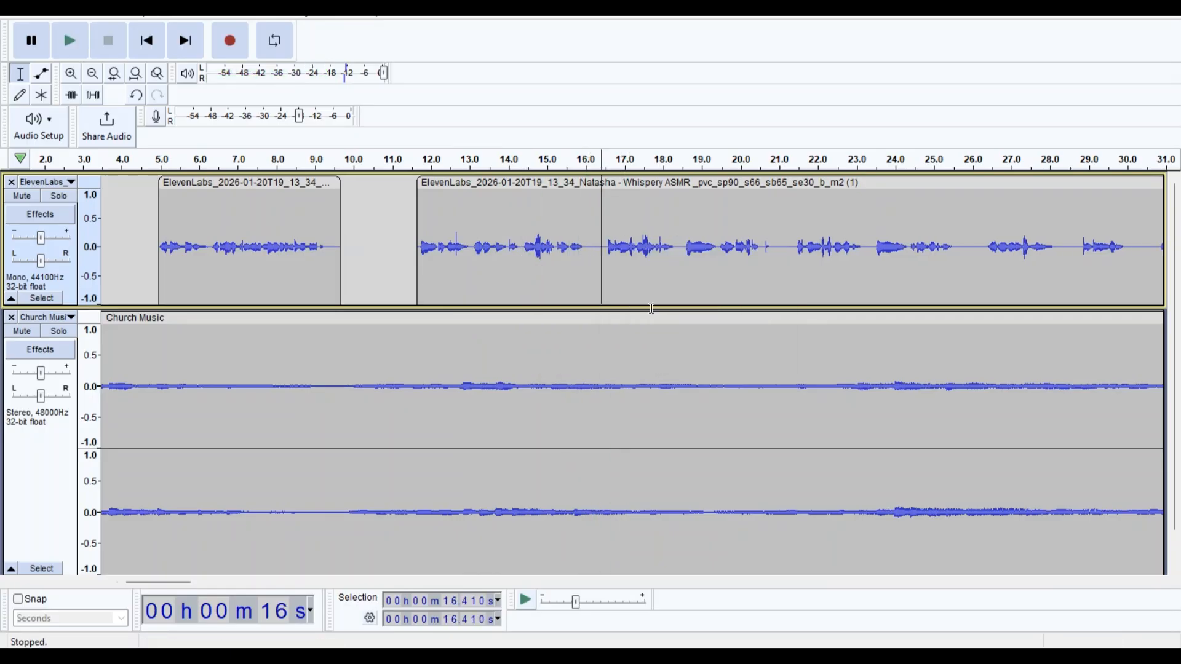
key(ctrl+i)
drag(635, 180, 747, 182)
key(space)
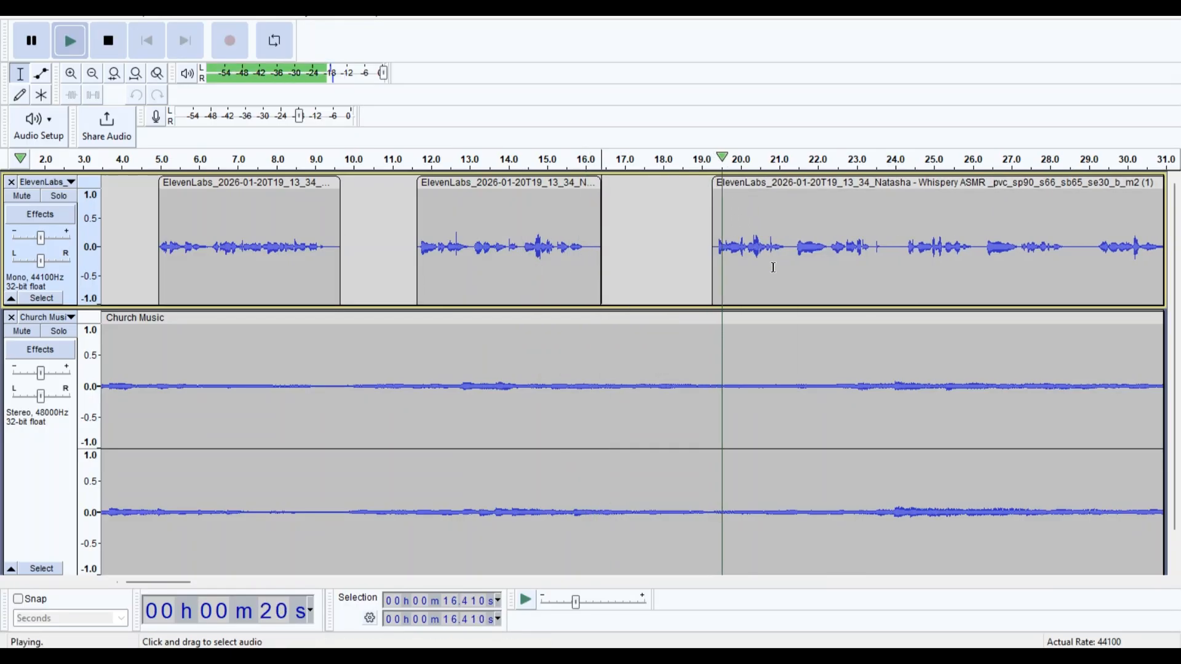
Split the speech at 24.218 and 33.237 seconds, moving the following parts to start at about 28.4 and 37.6 seconds.
scroll(773, 267, down, 1)
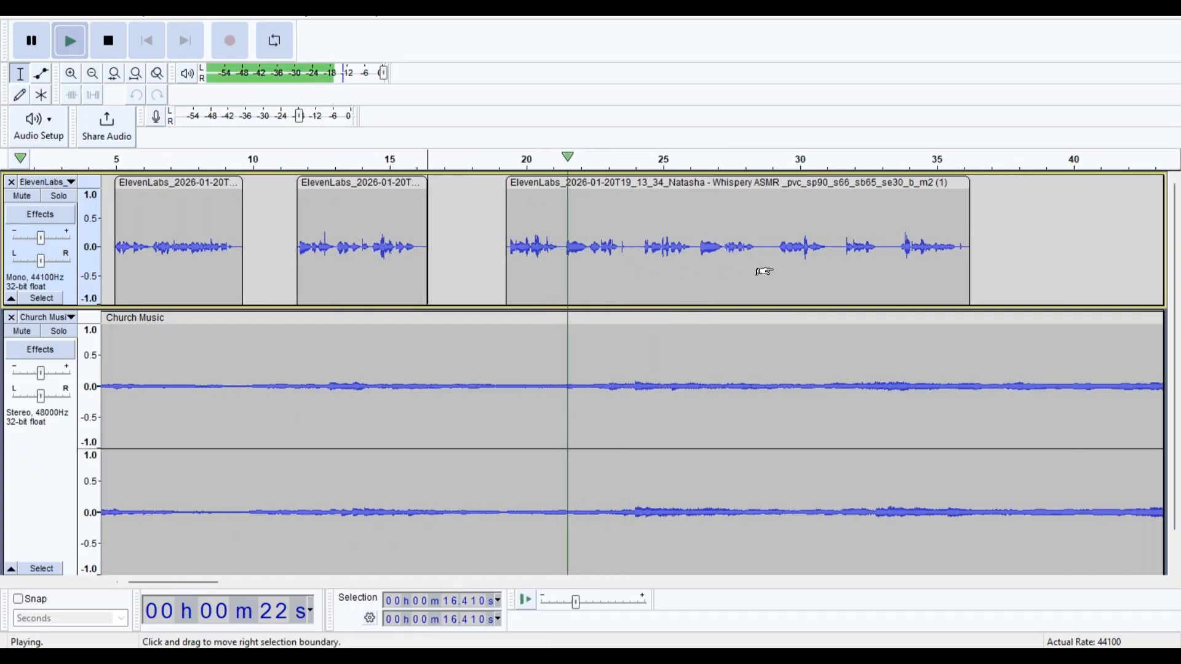
ctrl+scroll(763, 271, up, 1)
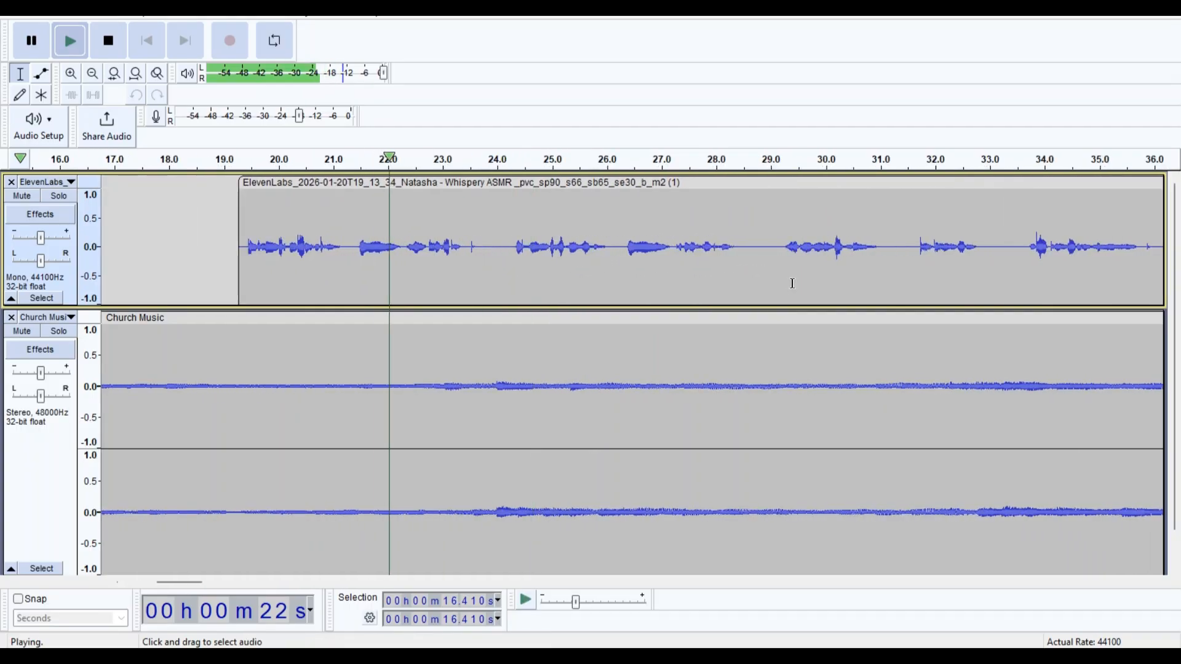
click(509, 271)
key(ctrl+i)
drag(511, 185, 746, 187)
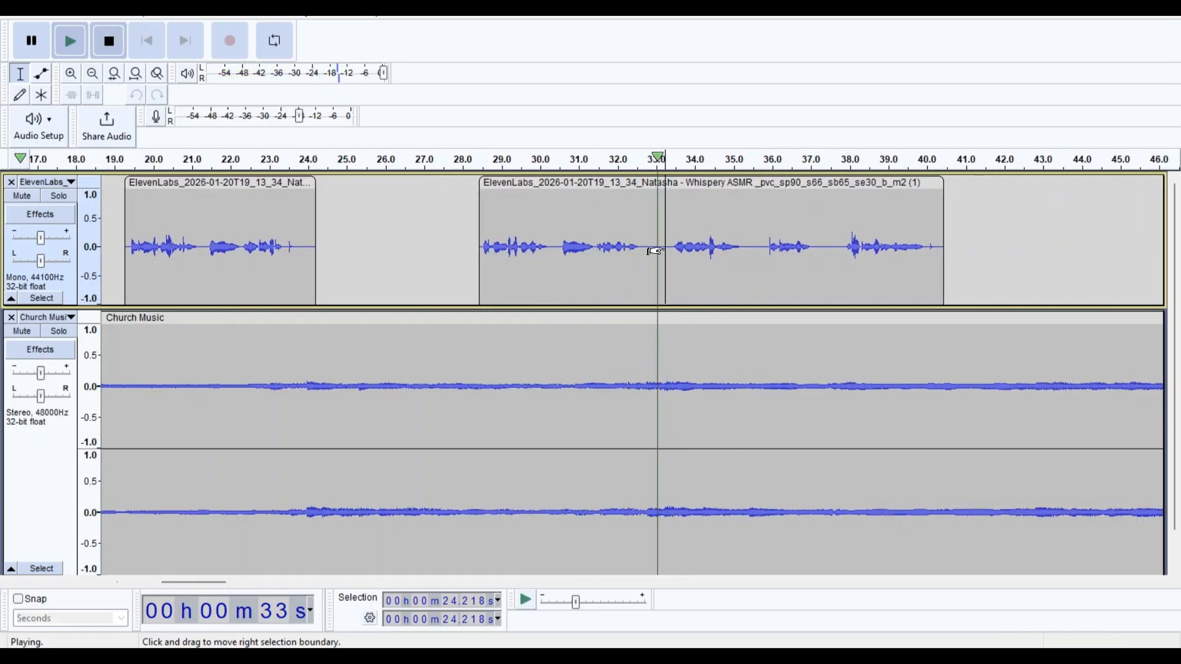
key(space)
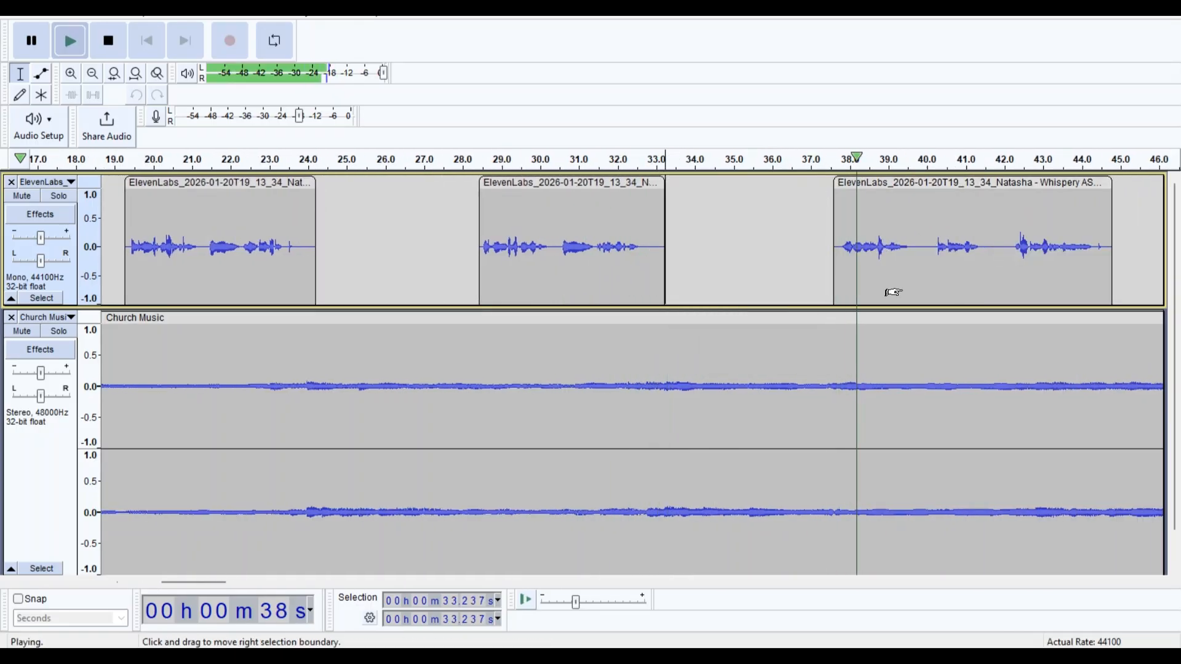
Delete the phrase between about 39.6 and 41.6 seconds from the last speech clip and play the mix.
scroll(898, 291, right, 7)
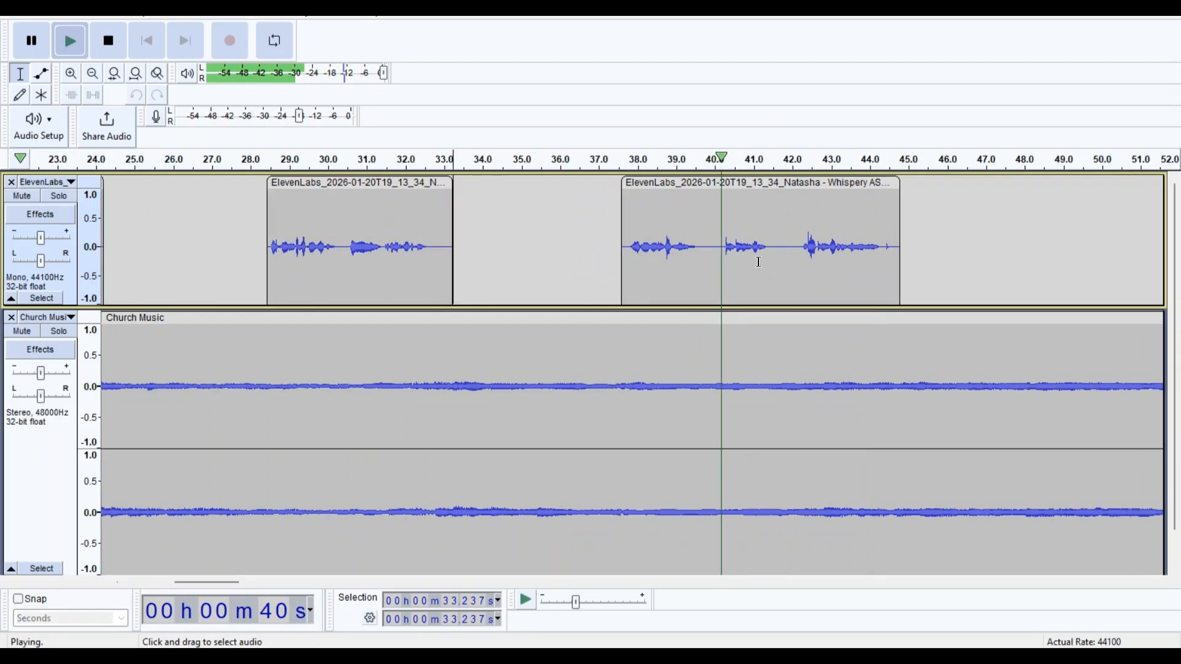
drag(701, 265, 778, 258)
key(space)
key(Delete)
key(Delete)
key(space)
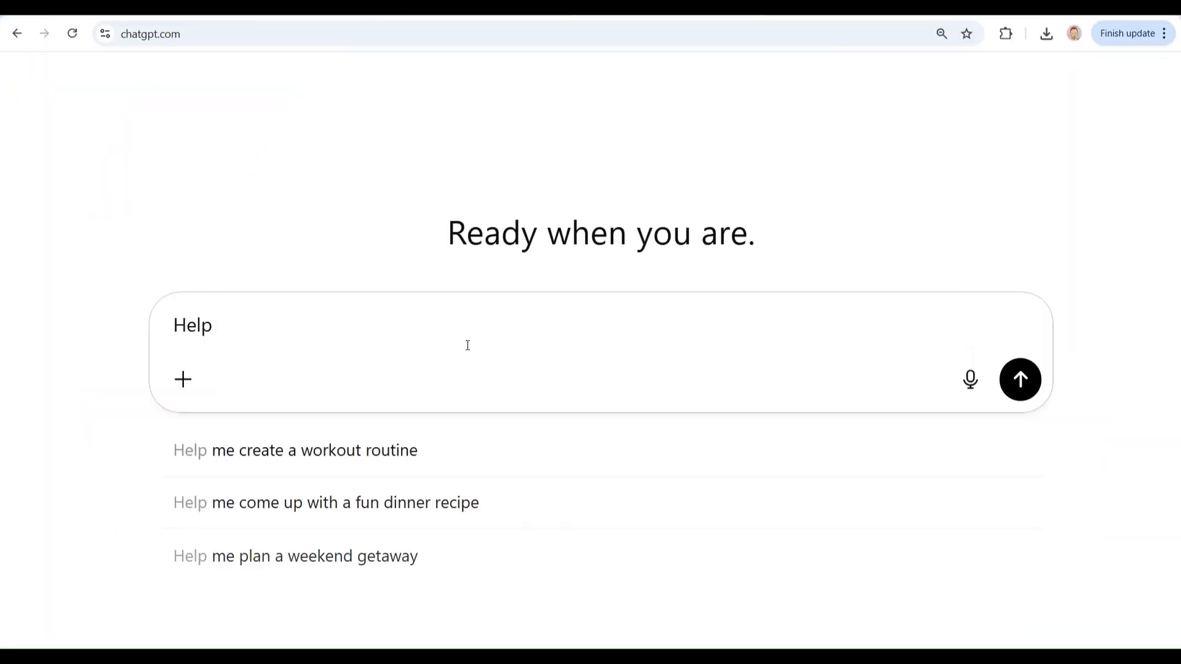
Switch to ChatGPT and request a concise list of Midjourney image prompt scenes on prayer and financial worries for a Christian Prayer Meditation Video.
text(me with)
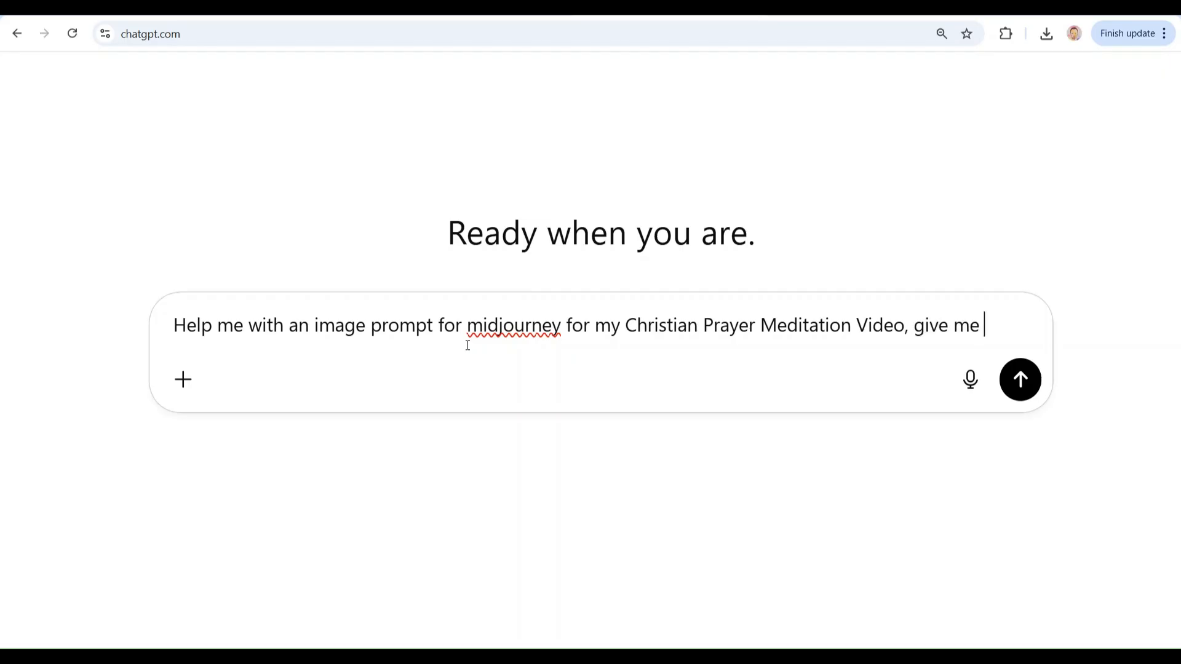
text(of)
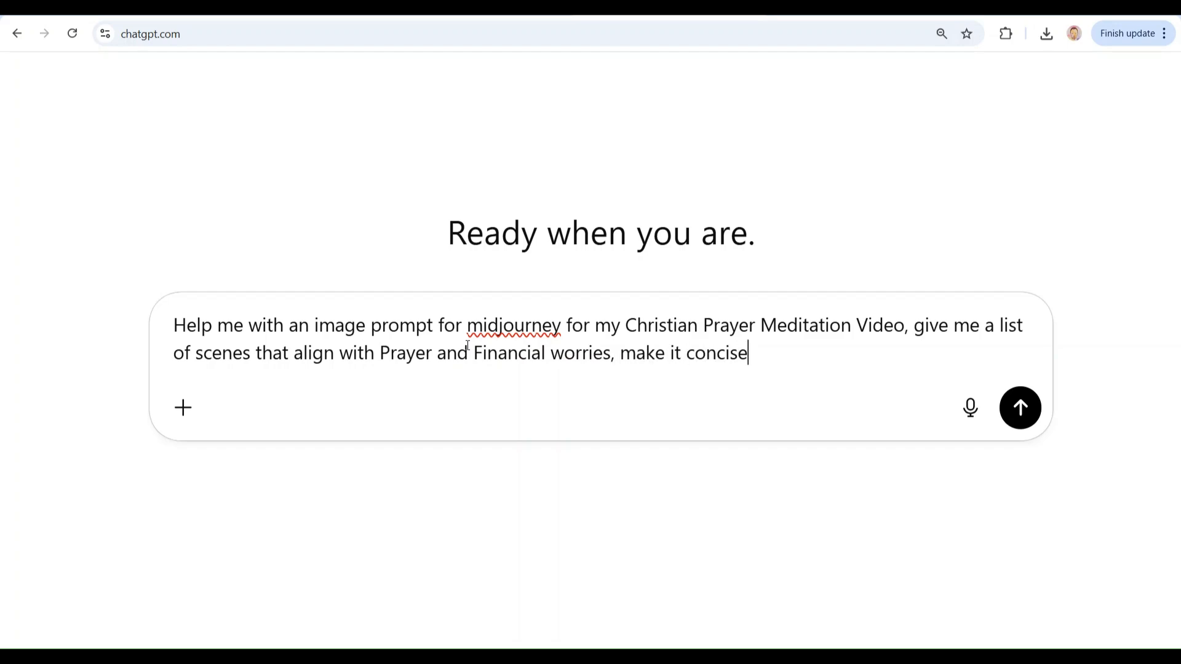
key(Return)
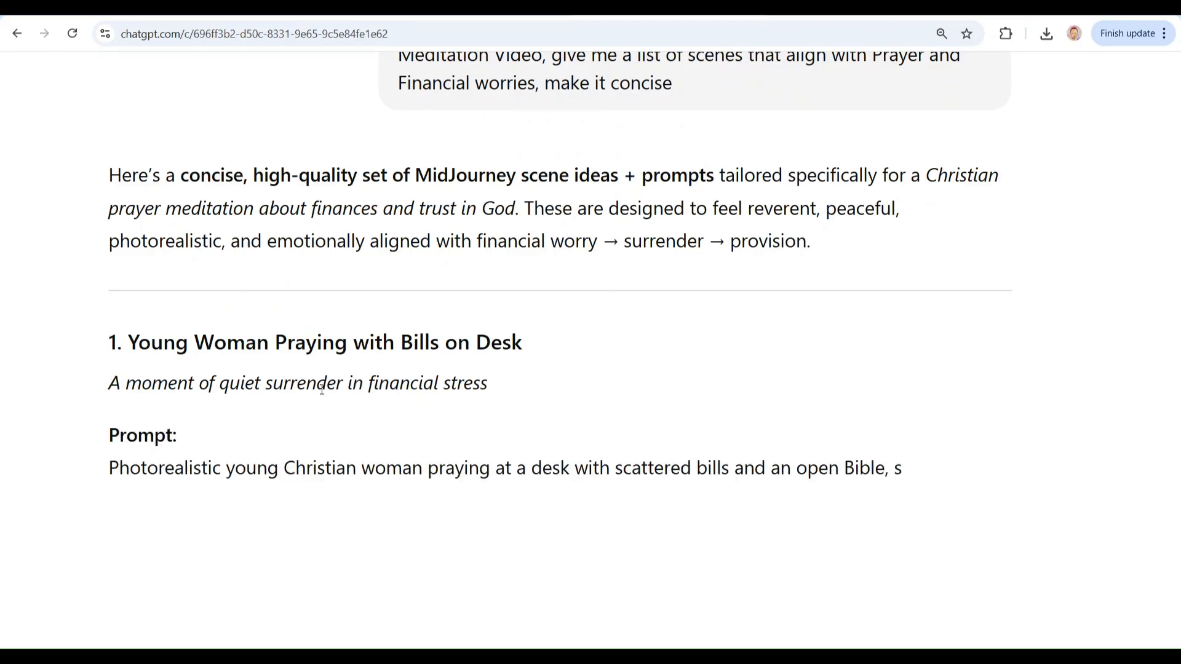
Copy the prompt of scene 2, the man holding a cross, and submit it in Midjourney with --ar 16:9 added.
scroll(322, 391, down, 3)
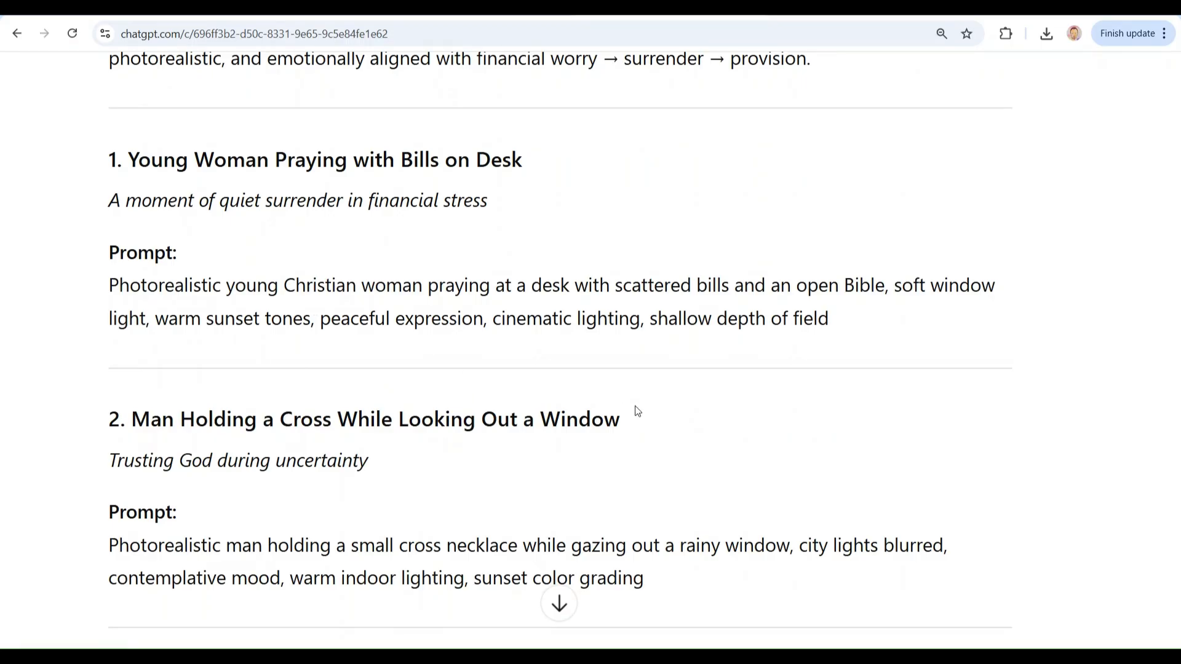
scroll(638, 412, down, 5)
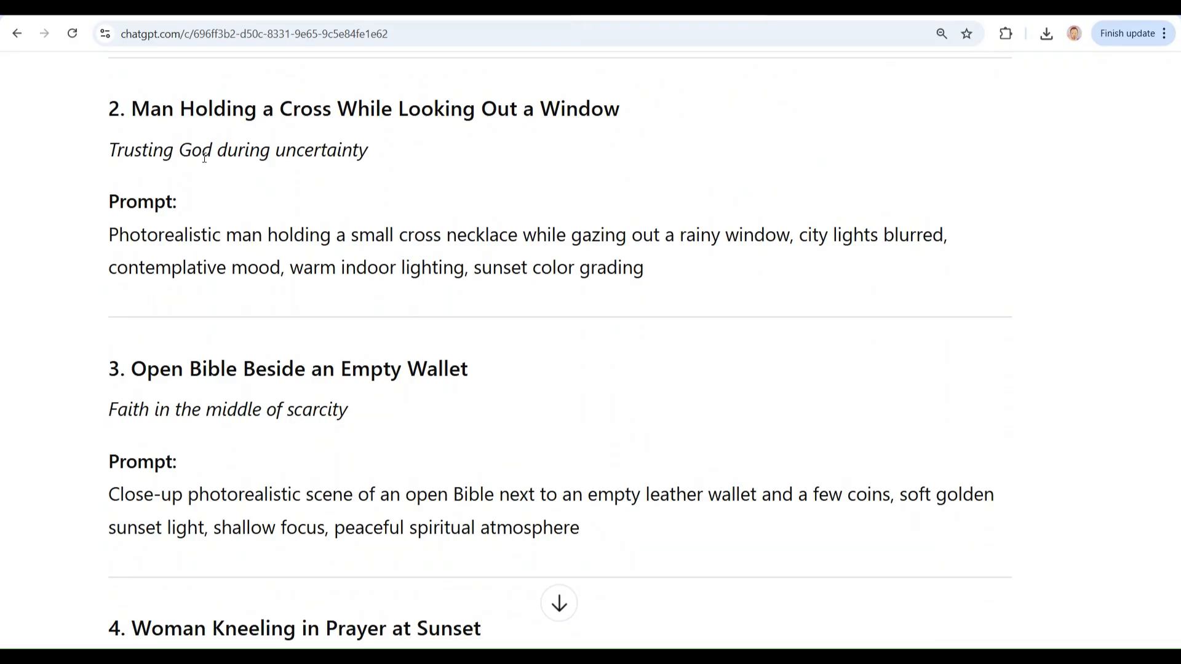
drag(110, 236, 683, 272)
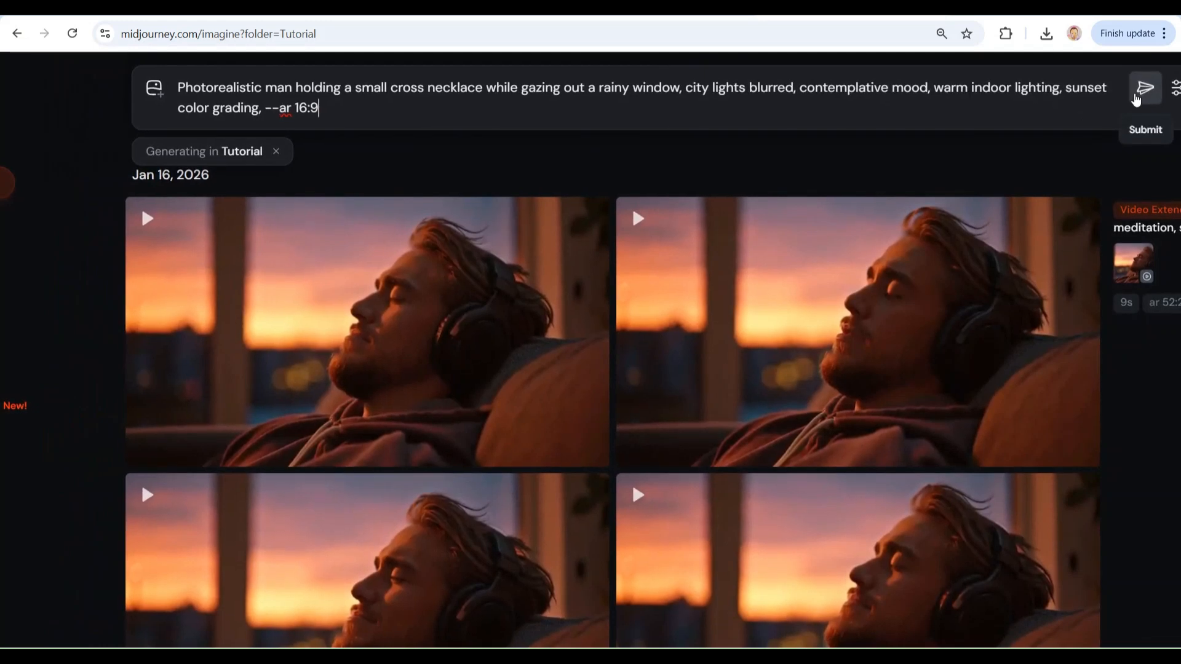
click(1136, 100)
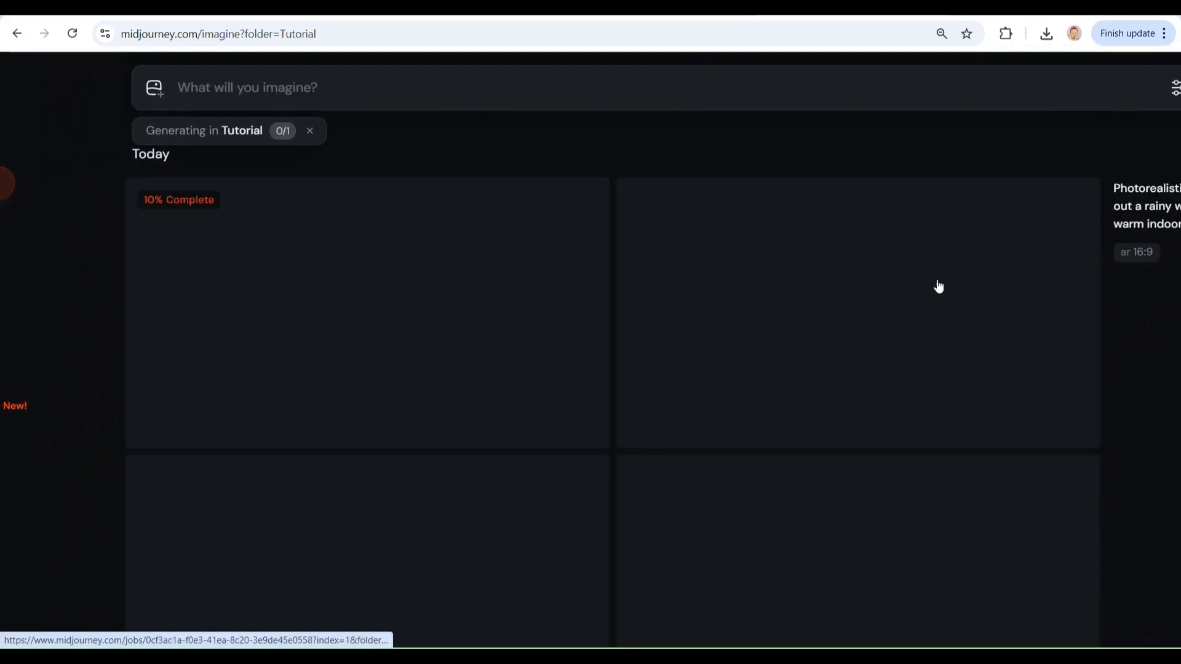
Open the third generated image, a close-up of the man by the rainy window, animate it with automatic low motion, and close it.
scroll(1083, 279, down, 2)
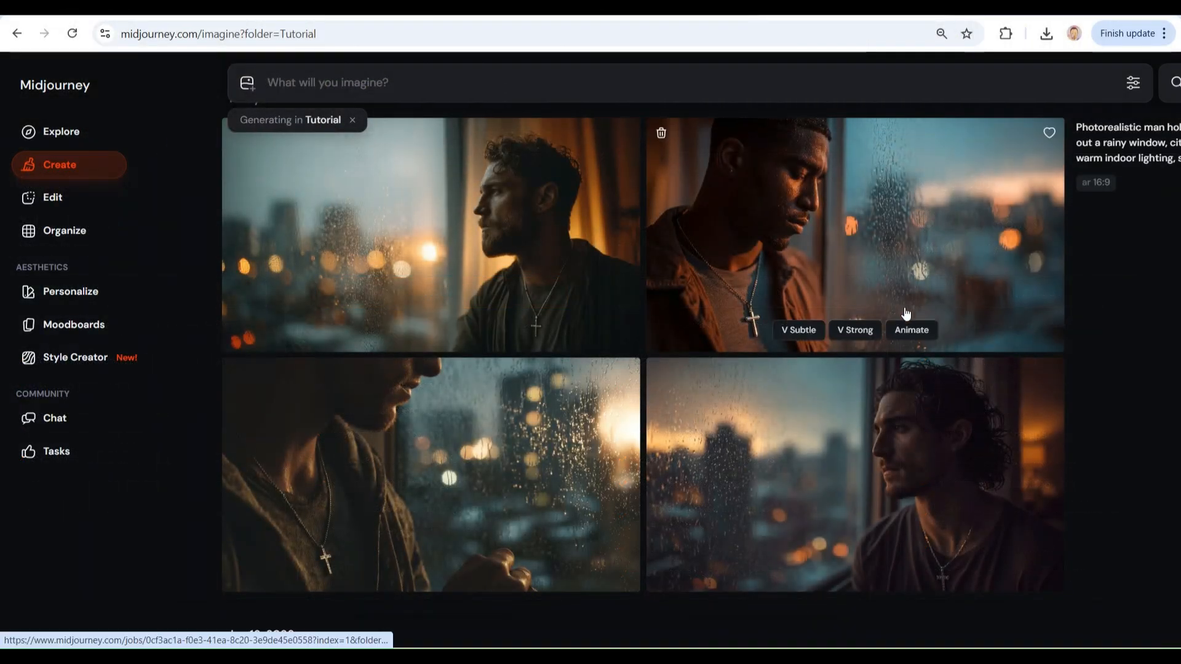
click(504, 466)
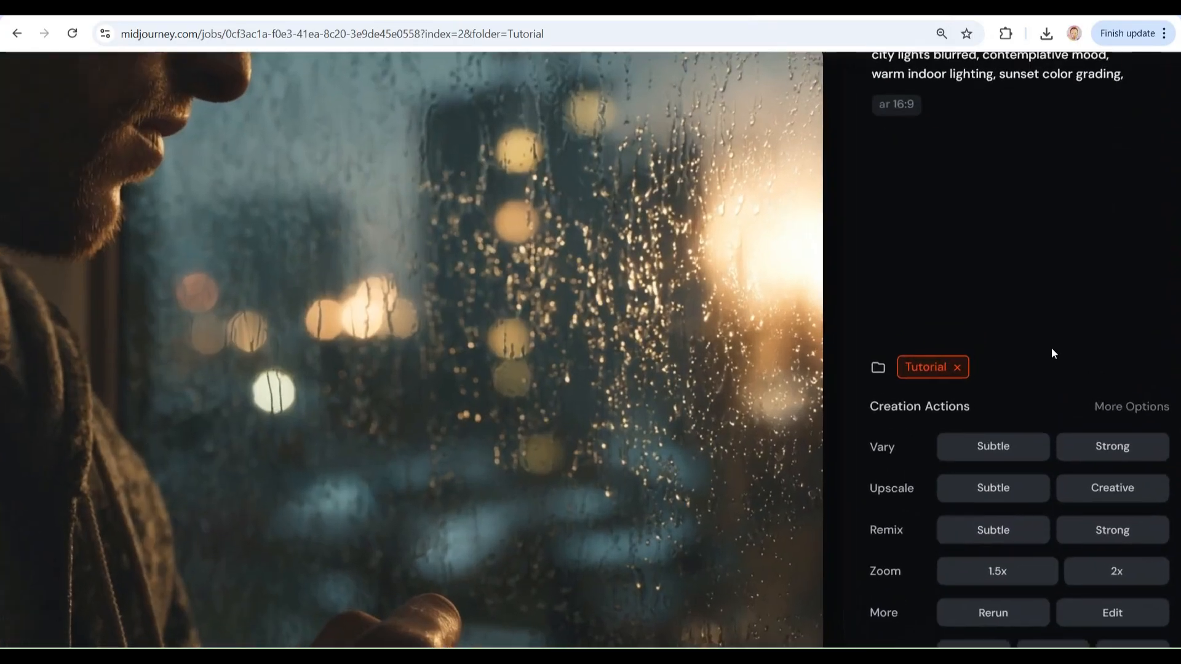
scroll(857, 369, down, 4)
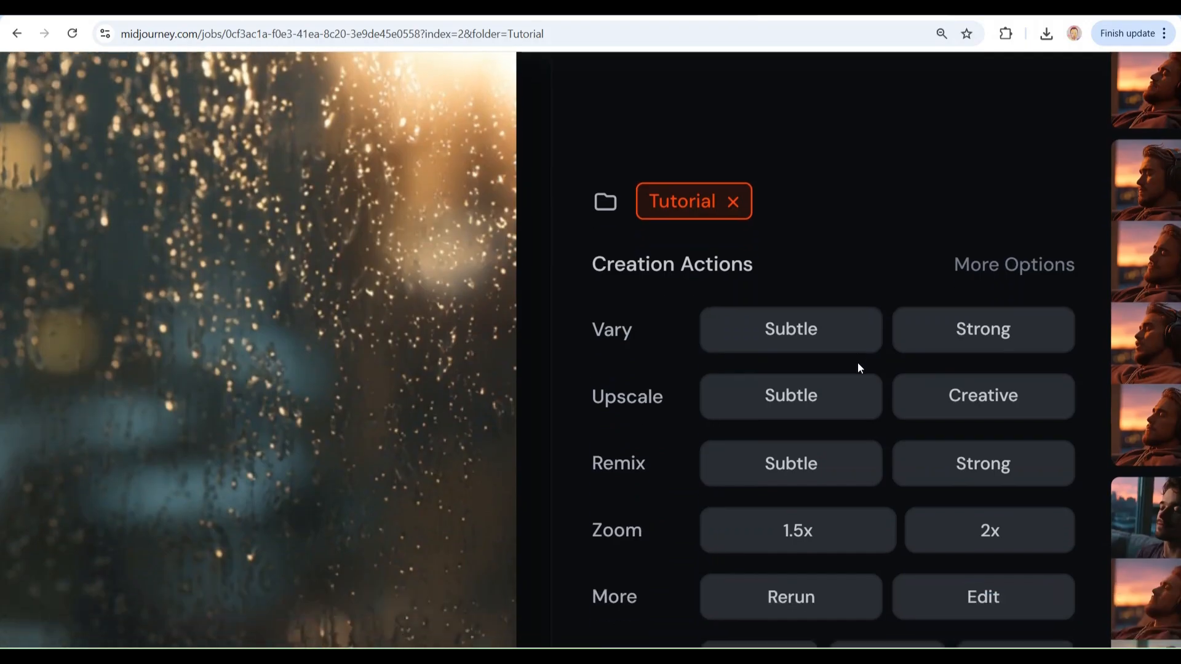
scroll(646, 329, down, 1)
mouse_move(643, 327)
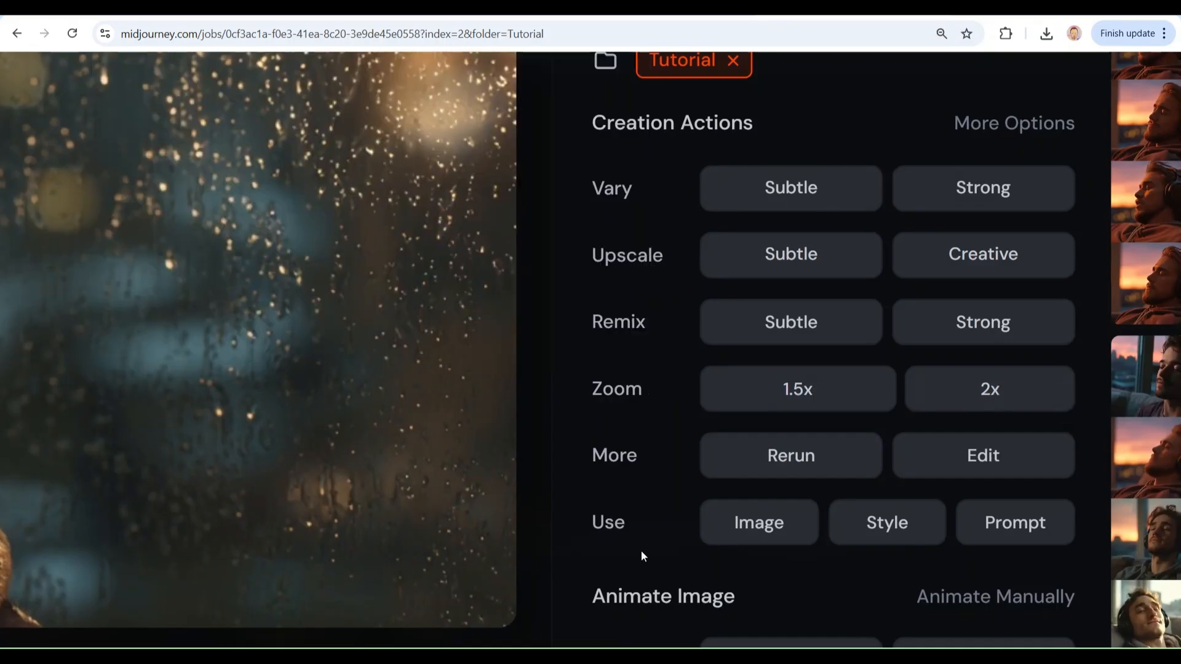
scroll(643, 551, down, 2)
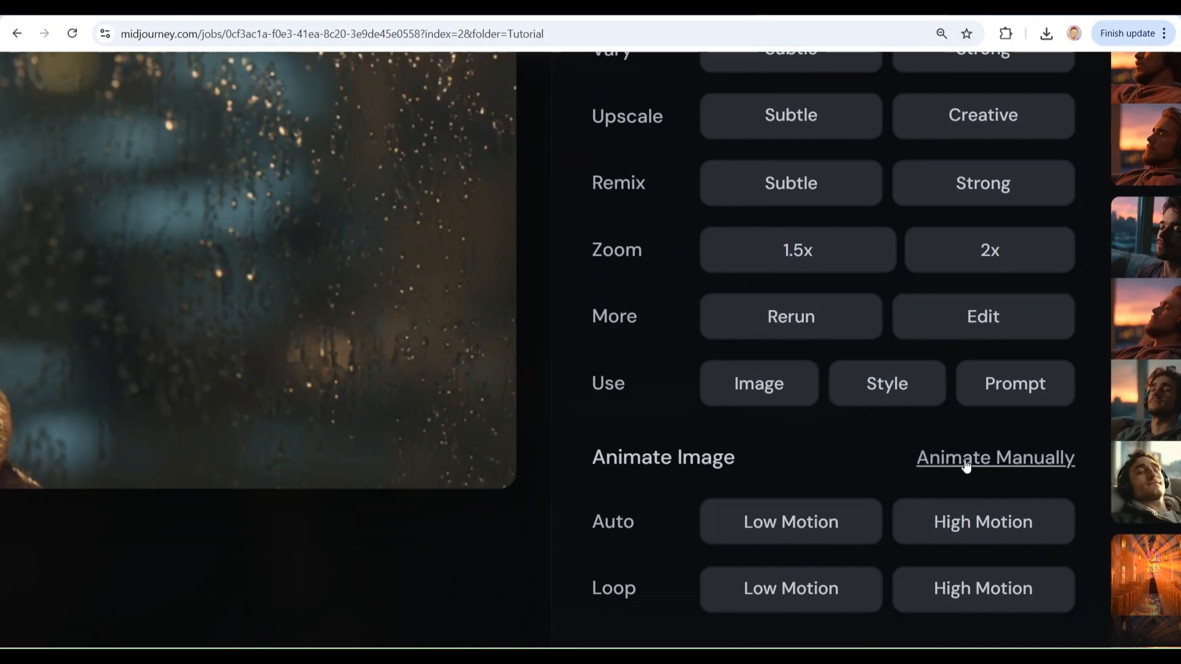
click(786, 539)
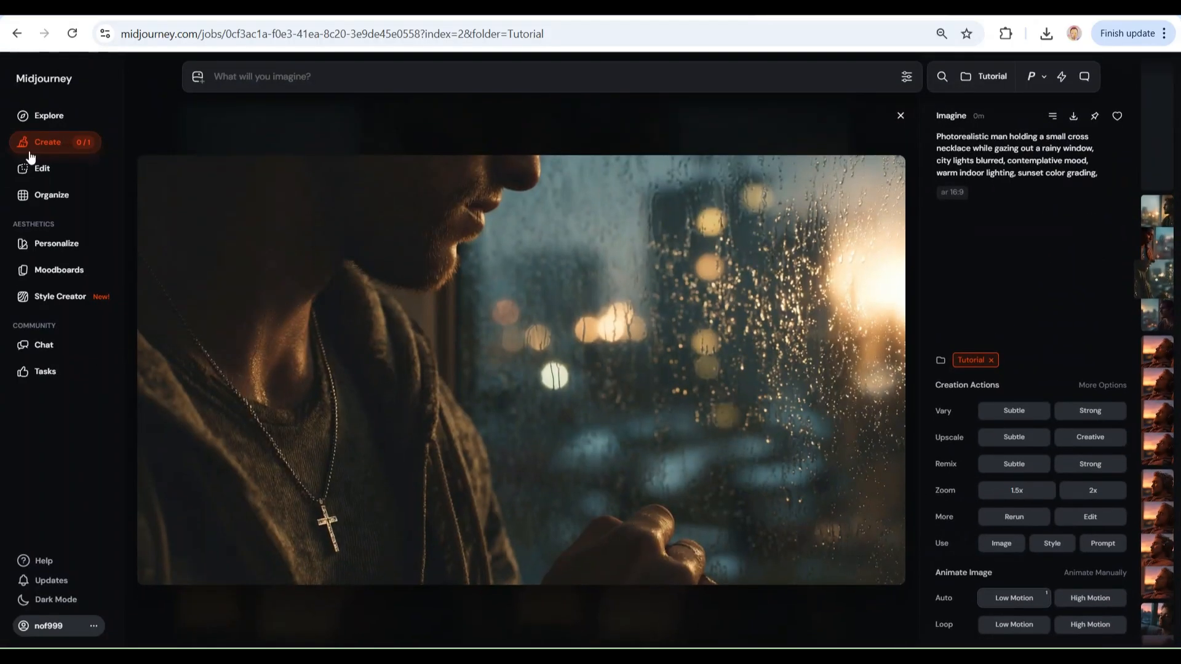
click(901, 116)
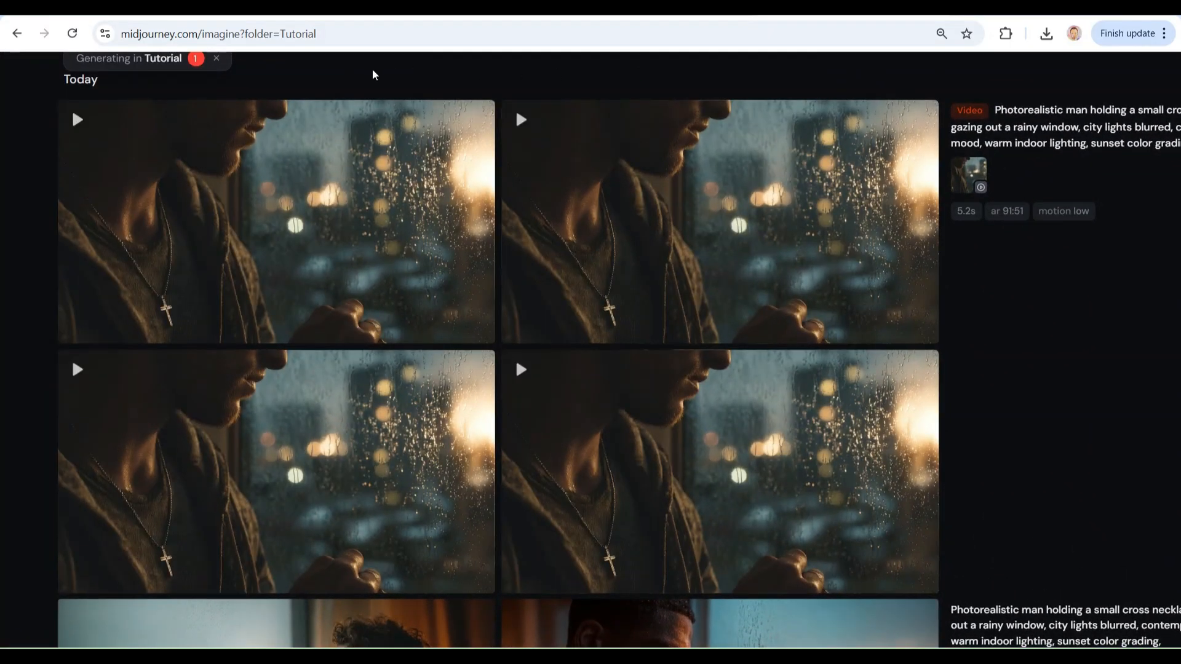
Preview the videos and manually extend the third one with the prompt "slow pan out to man looking out his window in his modern bedroom".
mouse_move(256, 219)
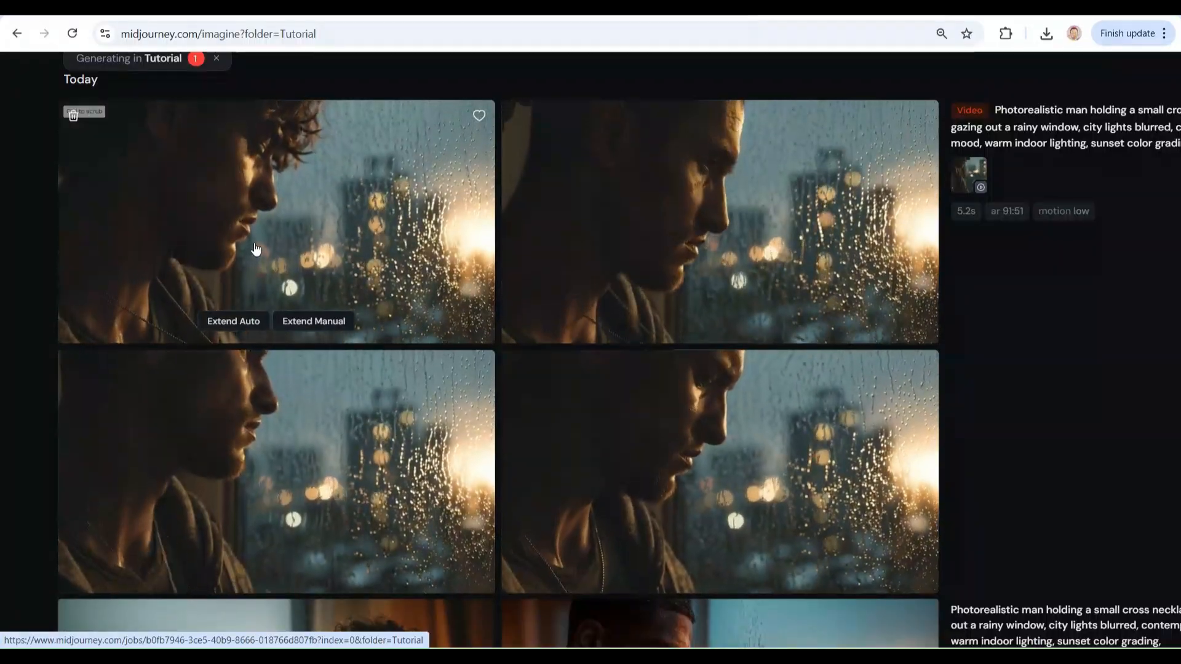
scroll(256, 249, up, 5)
scroll(256, 249, down, 3)
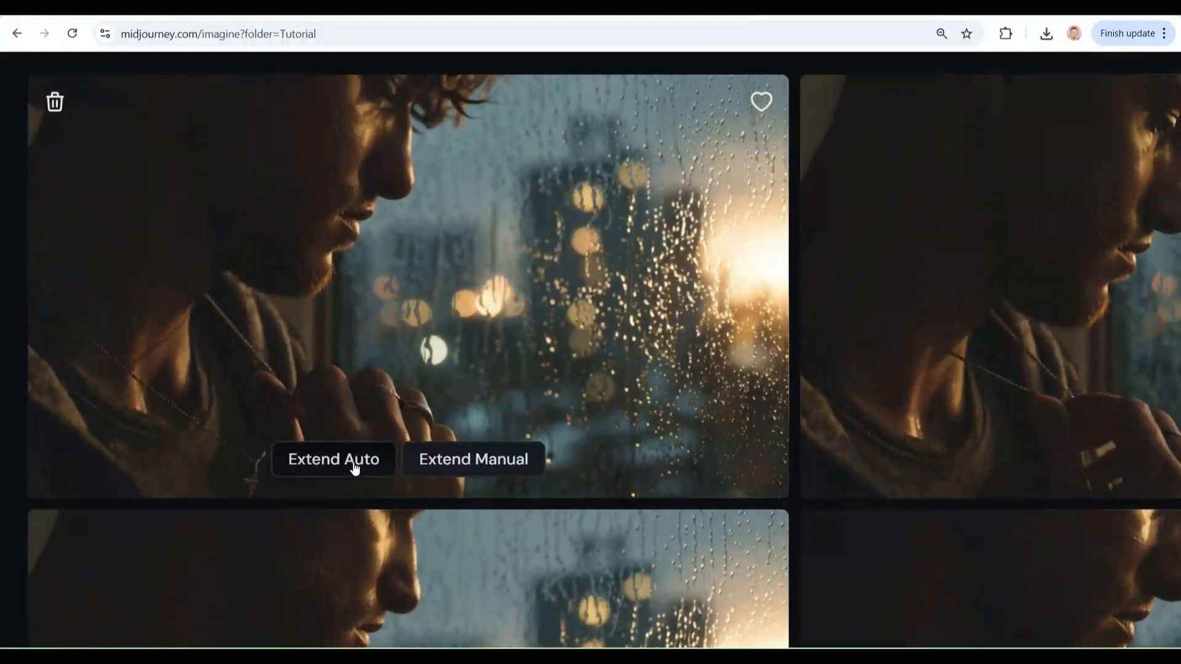
scroll(355, 468, down, 2)
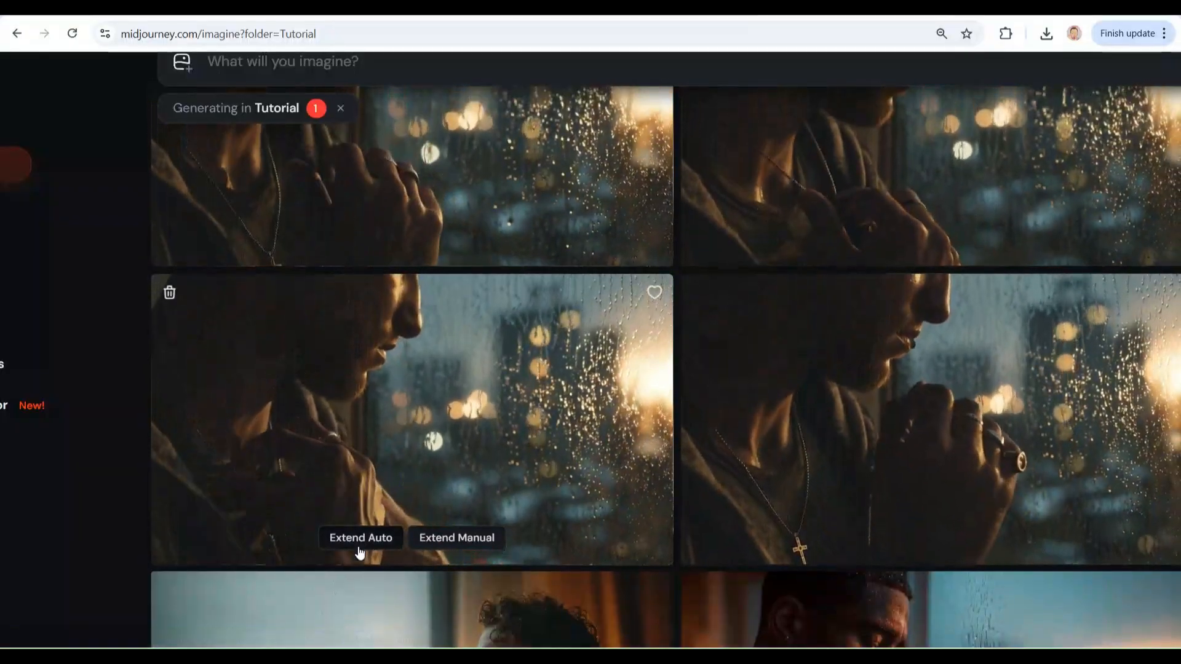
click(466, 539)
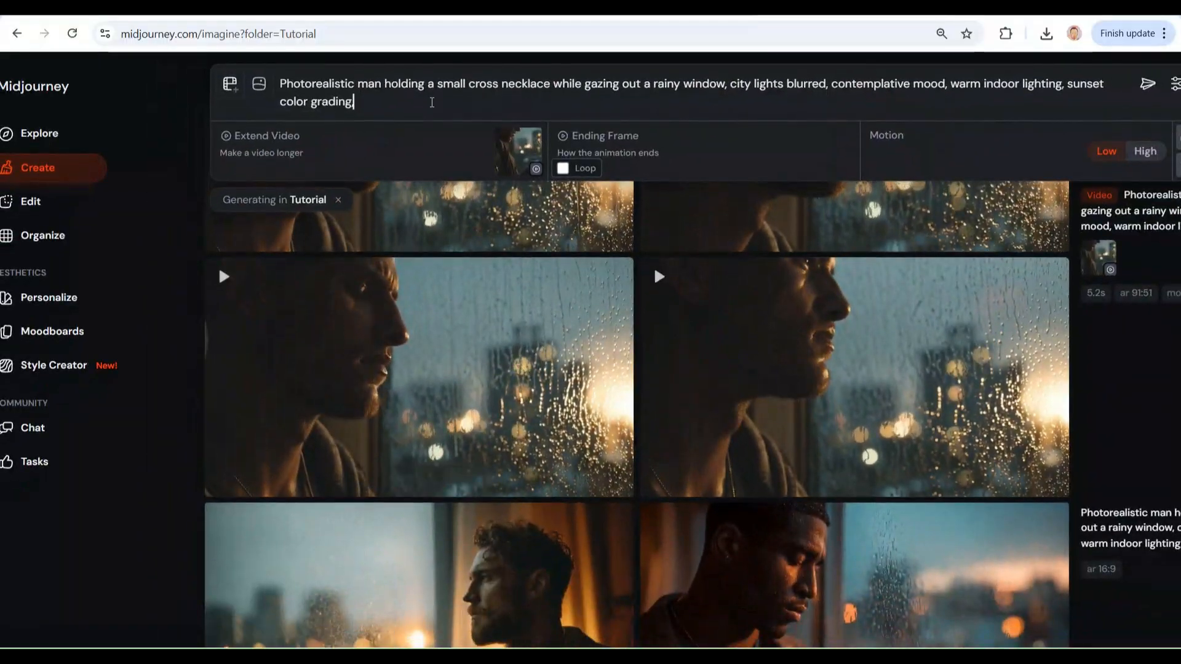
key(ctrl+a)
key(BackSpace)
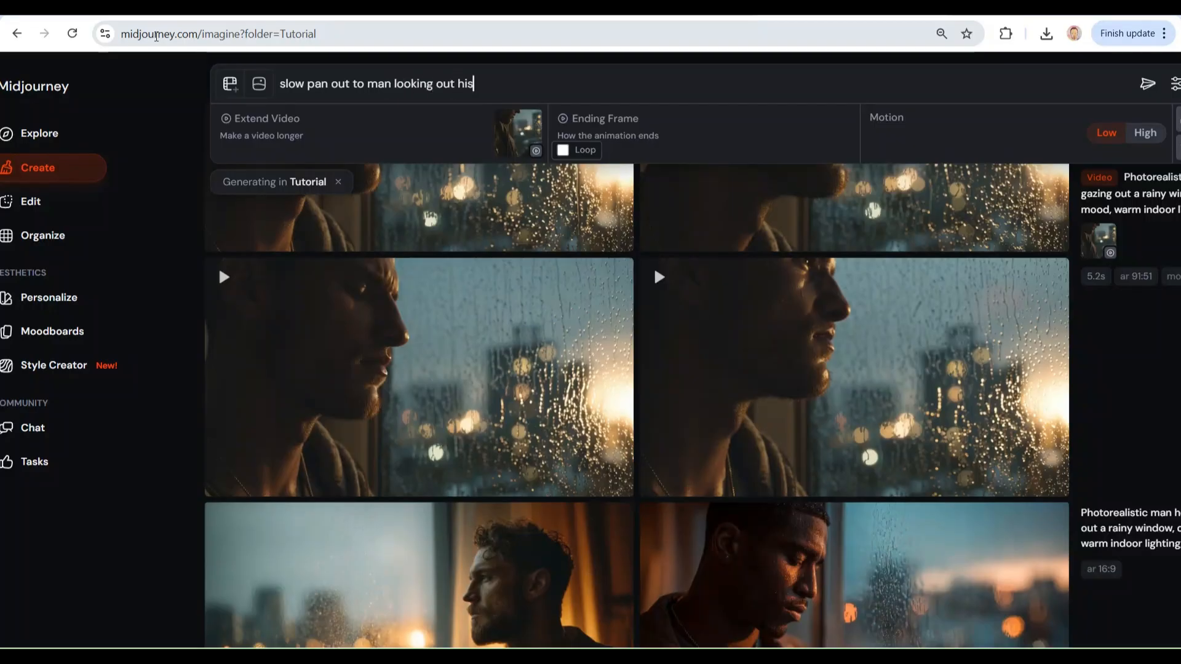
text(odern bedroom)
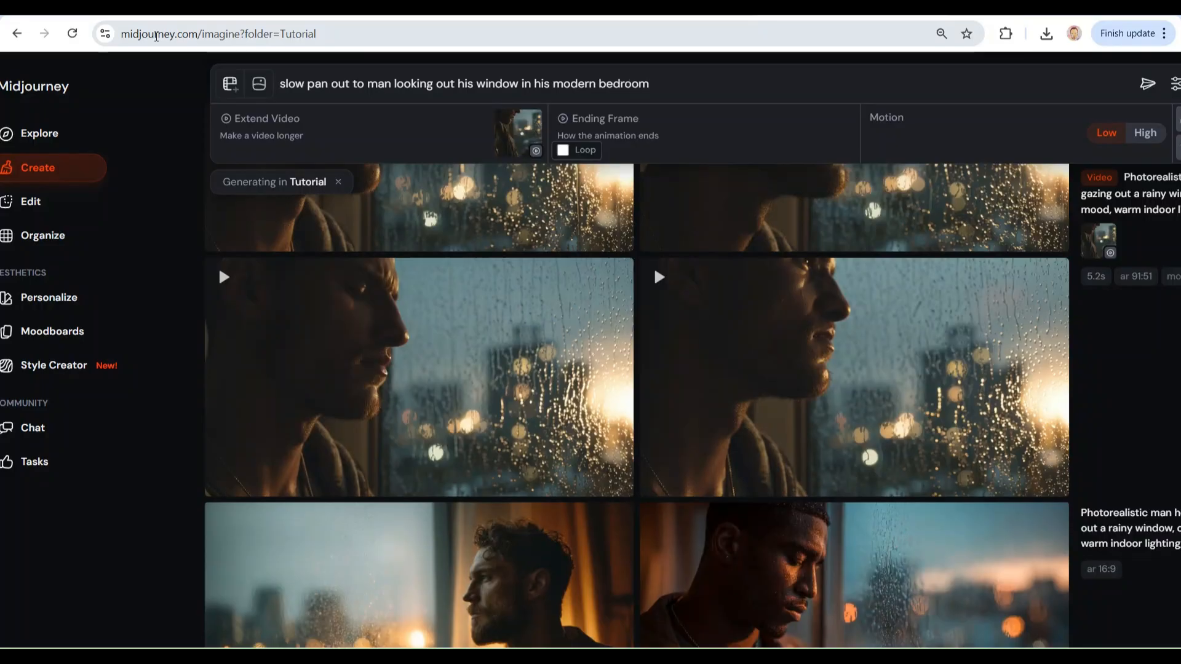
key(Return)
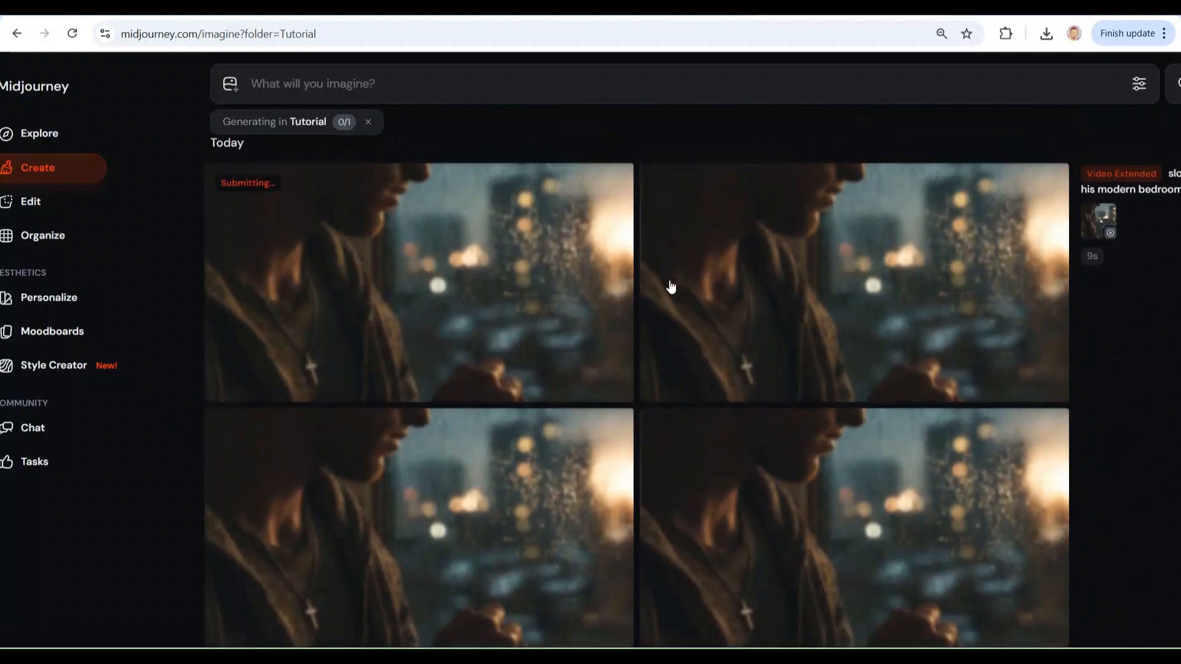
Preview the first extended video, open it, and download it.
mouse_move(343, 269)
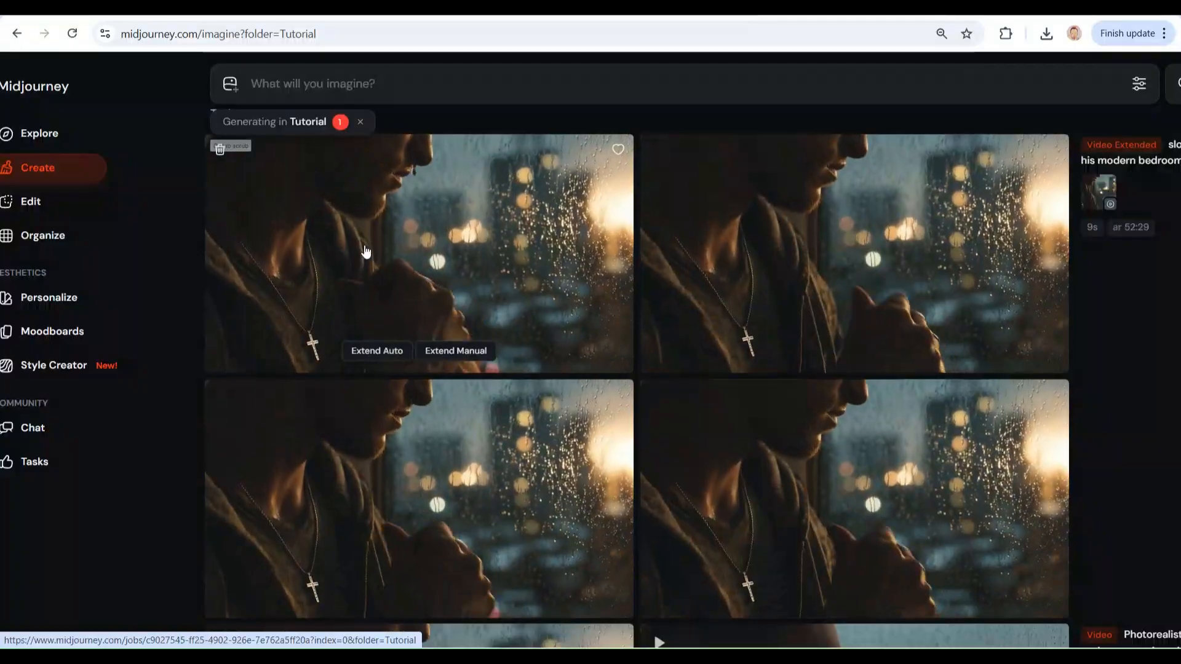
click(369, 243)
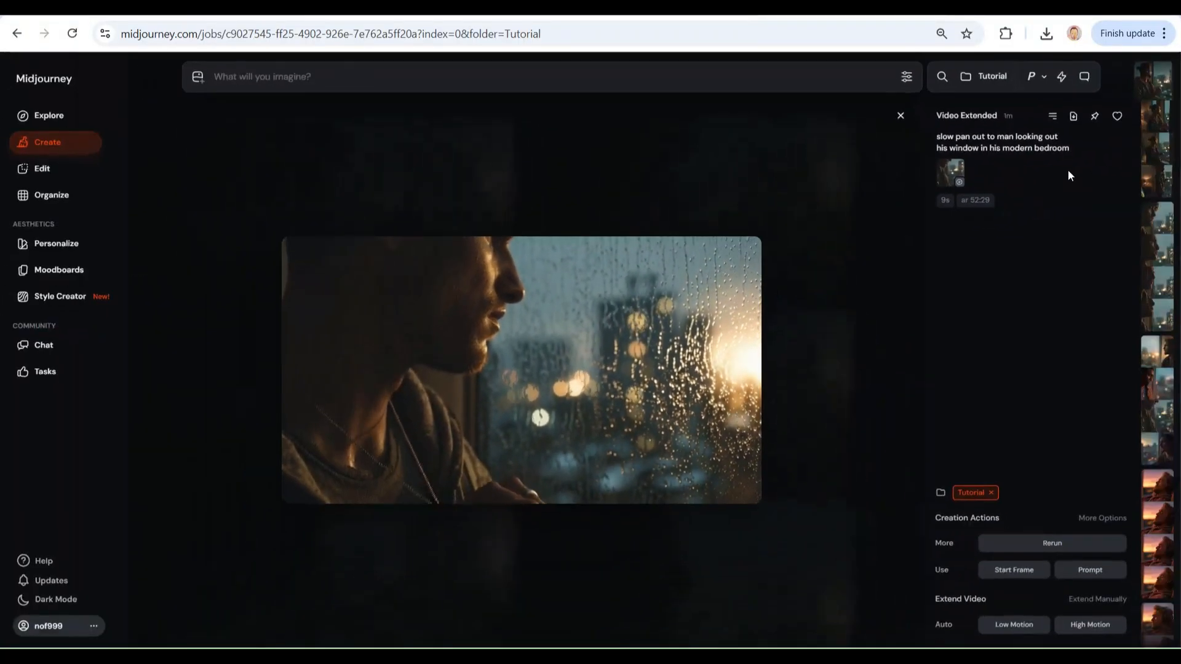
click(1073, 116)
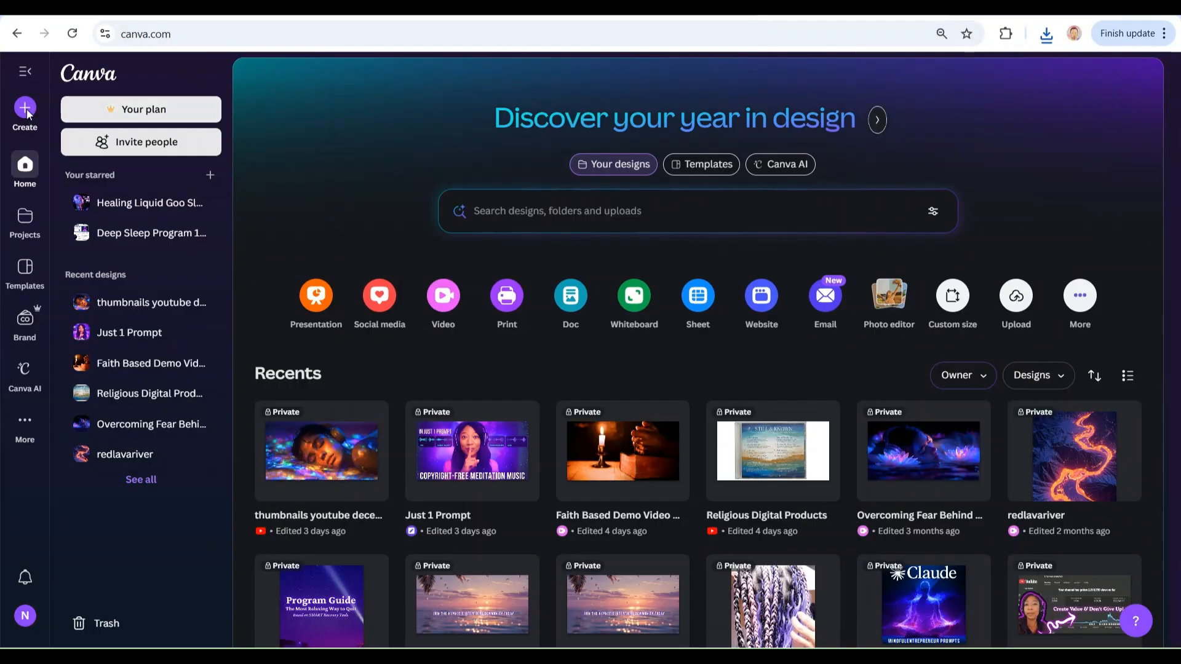
Switch to Canva and create a new landscape video design at 1920 × 1080 px.
click(25, 108)
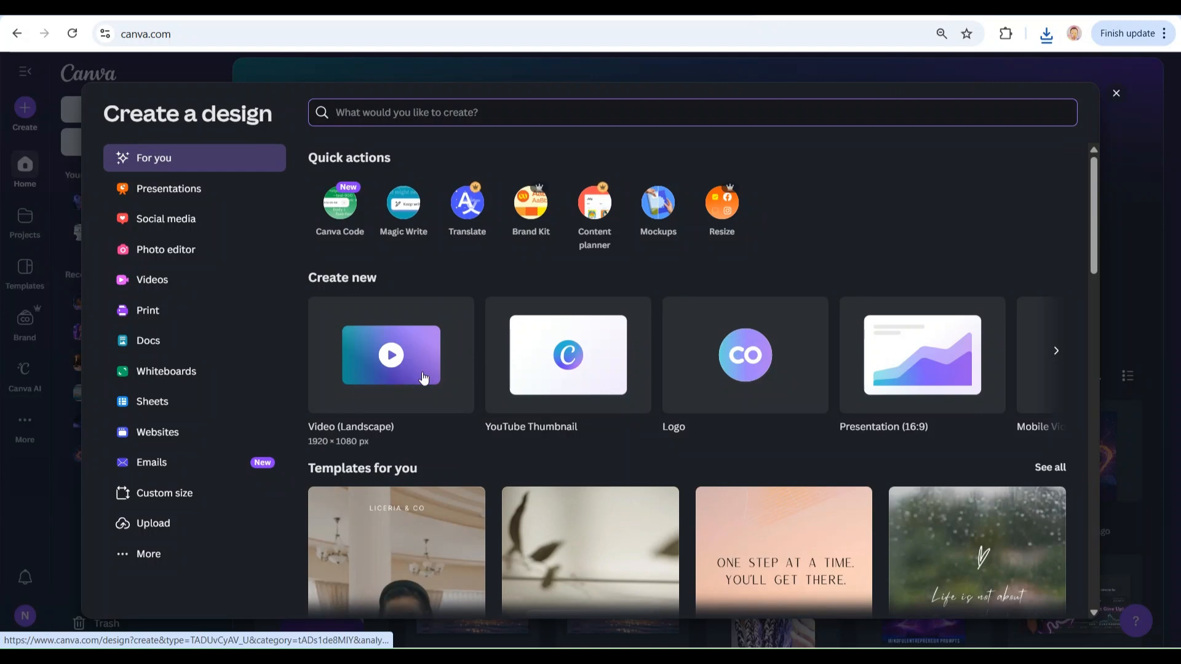
click(423, 378)
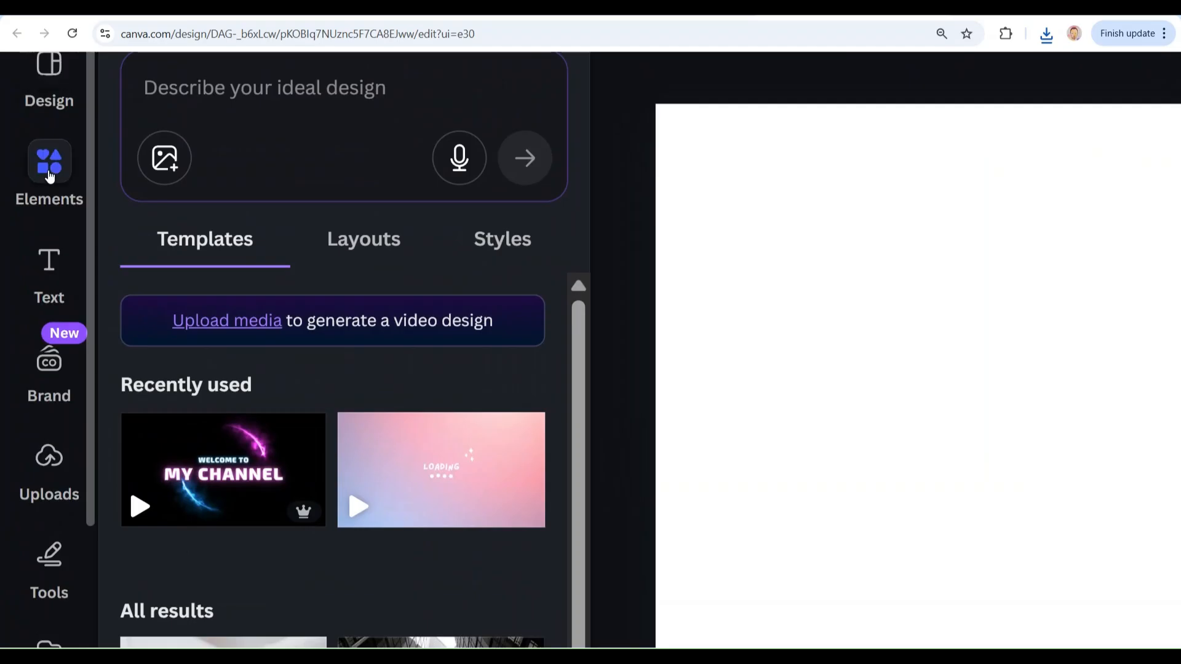
Search the design elements for "christian" and limit the results to videos.
click(50, 176)
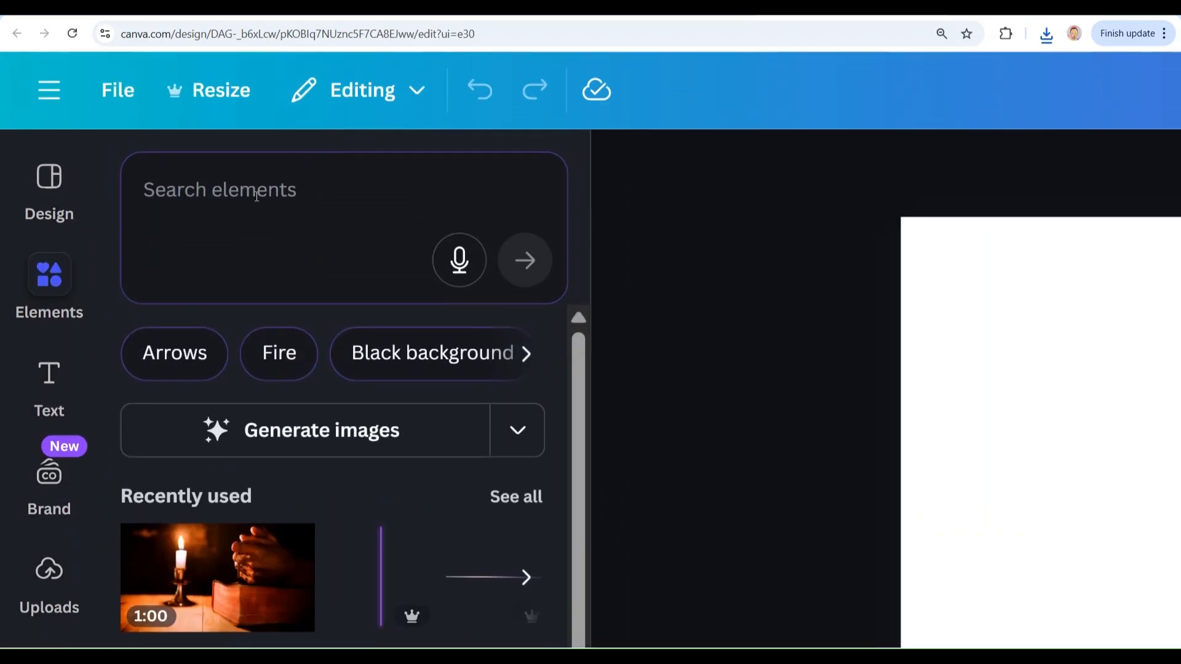
click(256, 192)
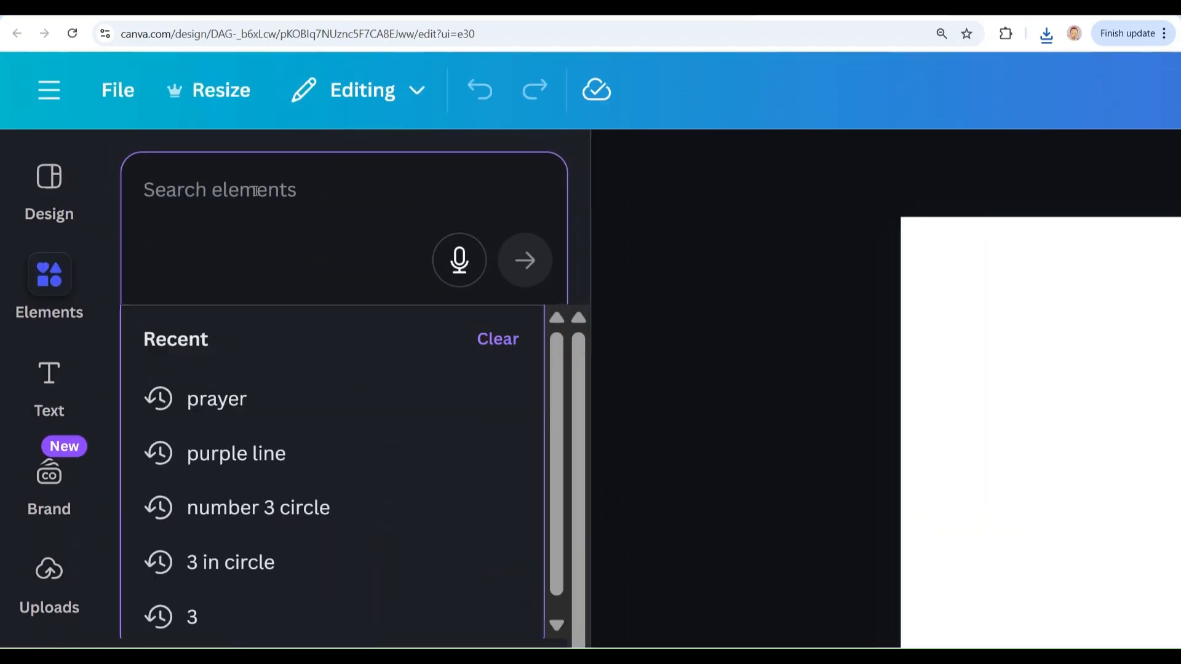
text(christian)
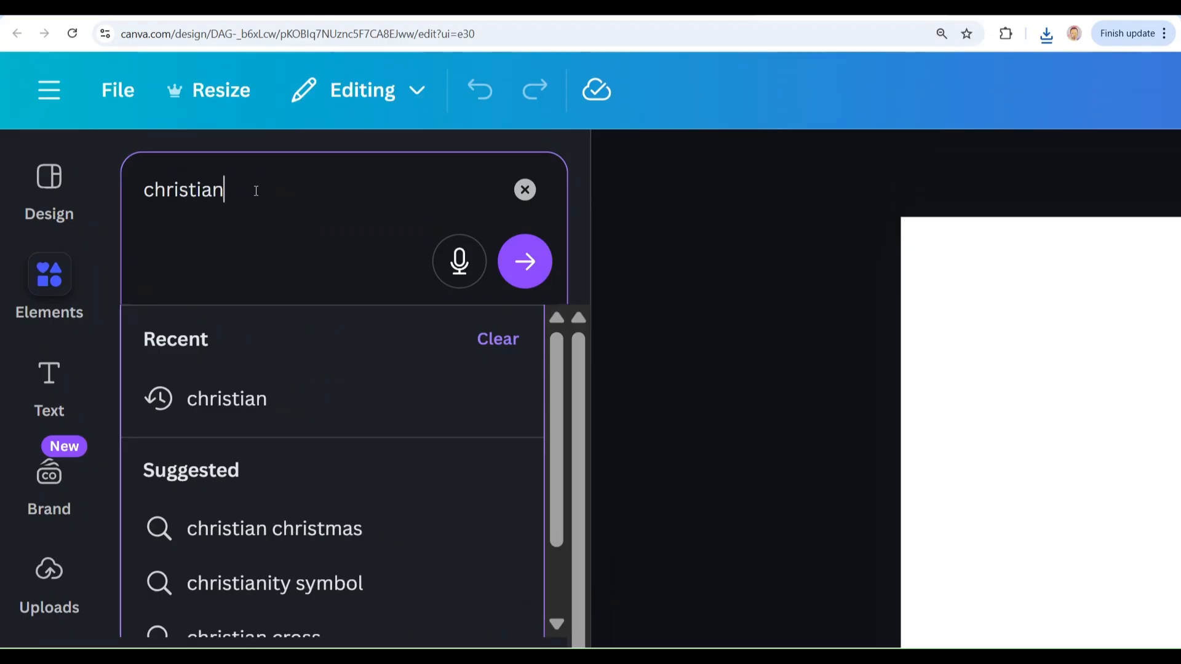
click(265, 397)
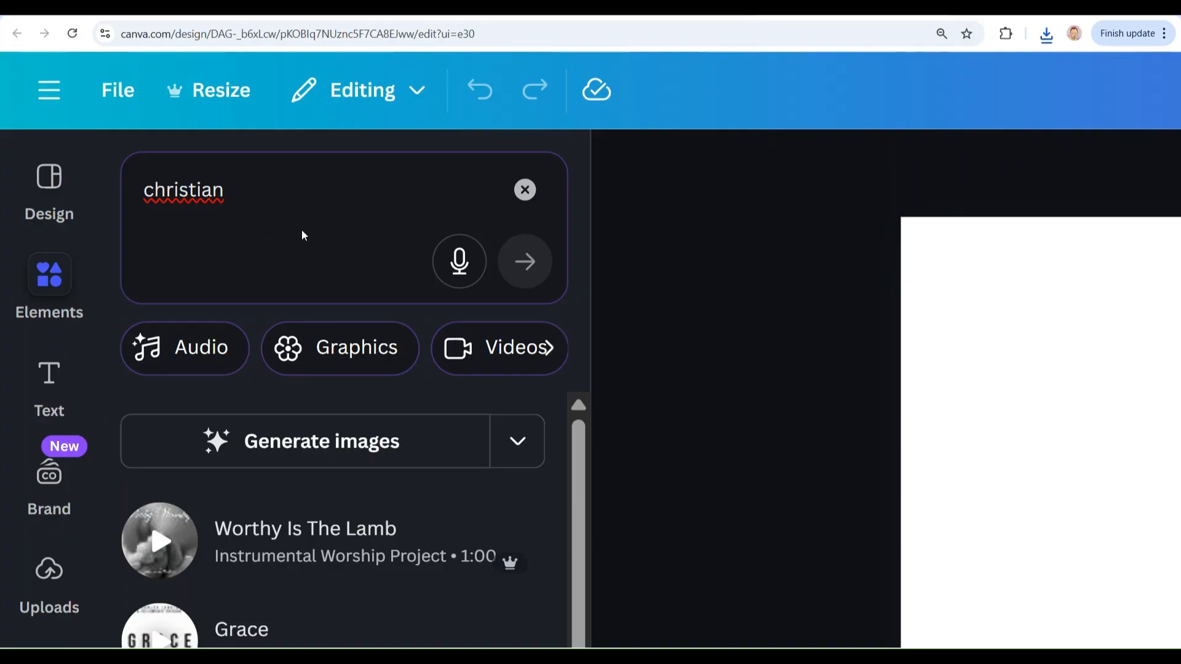
click(492, 347)
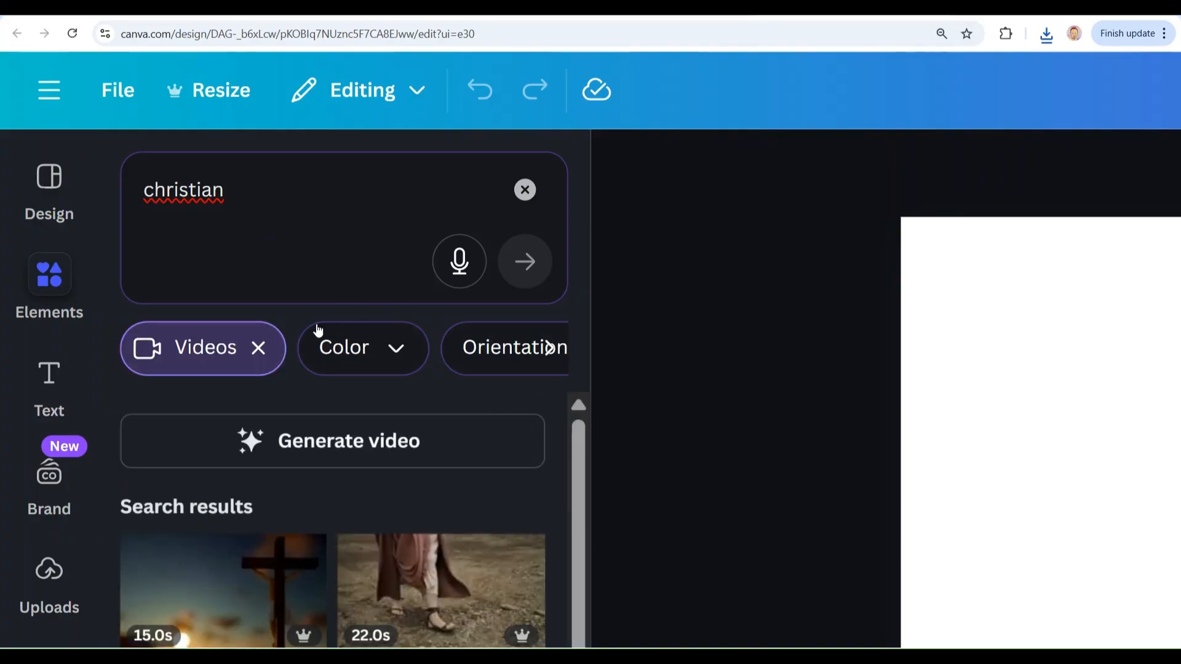
Add the free one-minute video of a burning candle and praying hands on a Bible to the design.
scroll(310, 326, down, 4)
scroll(310, 326, down, 3)
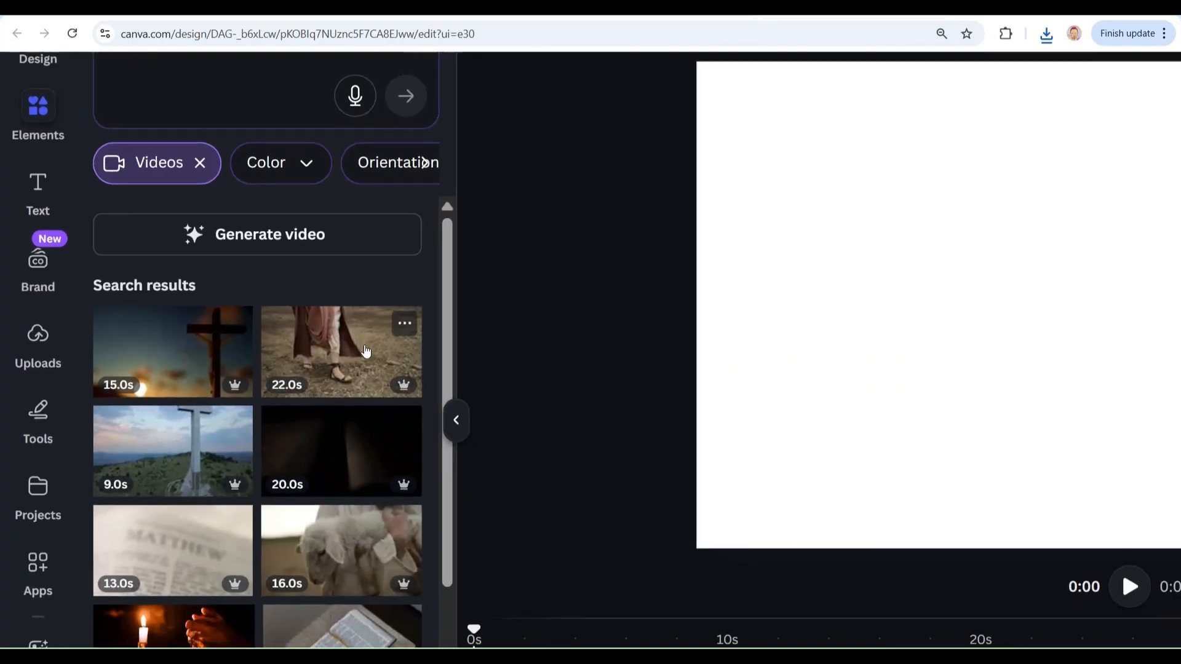
scroll(358, 359, down, 1)
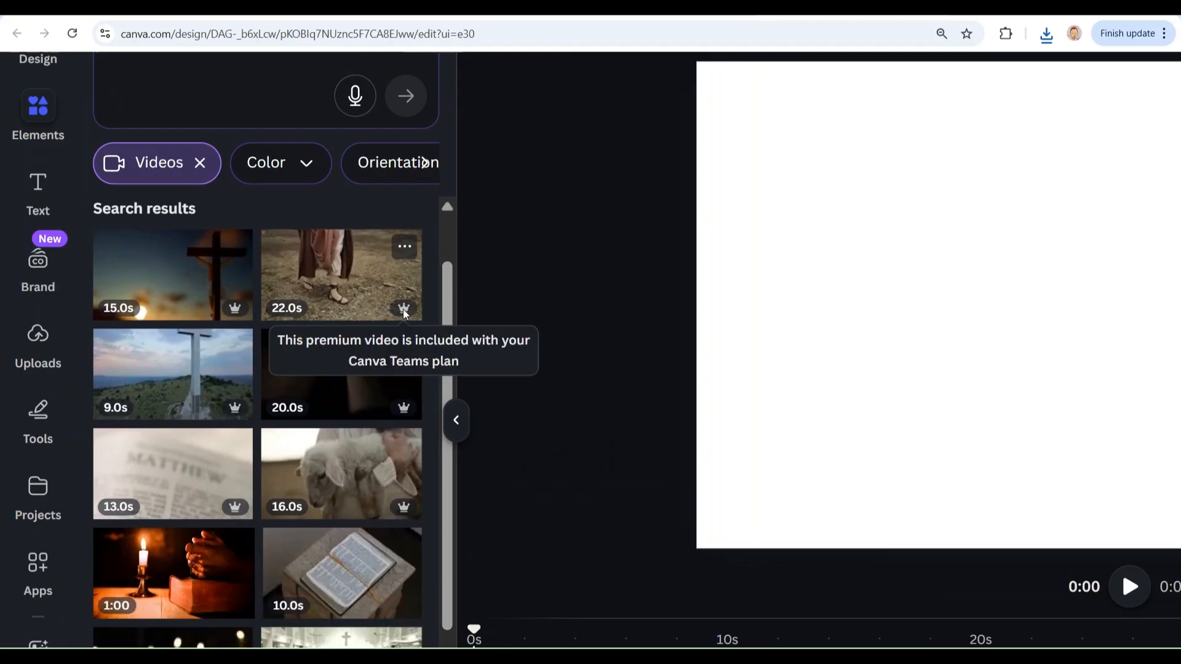
scroll(301, 329, down, 4)
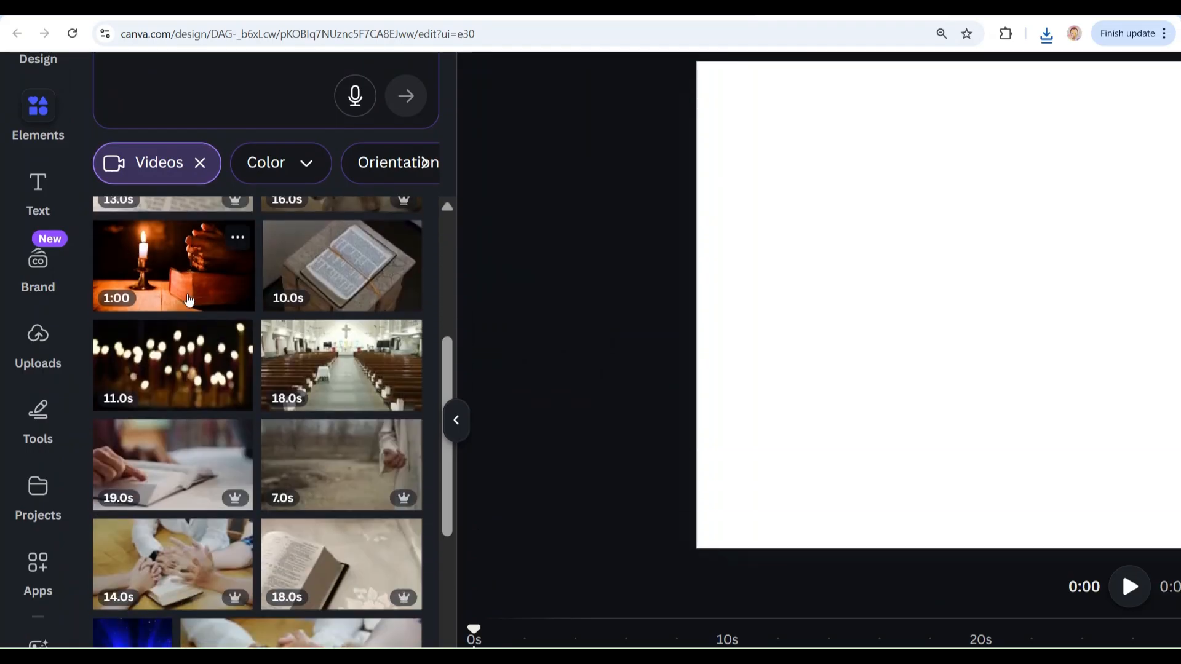
click(189, 300)
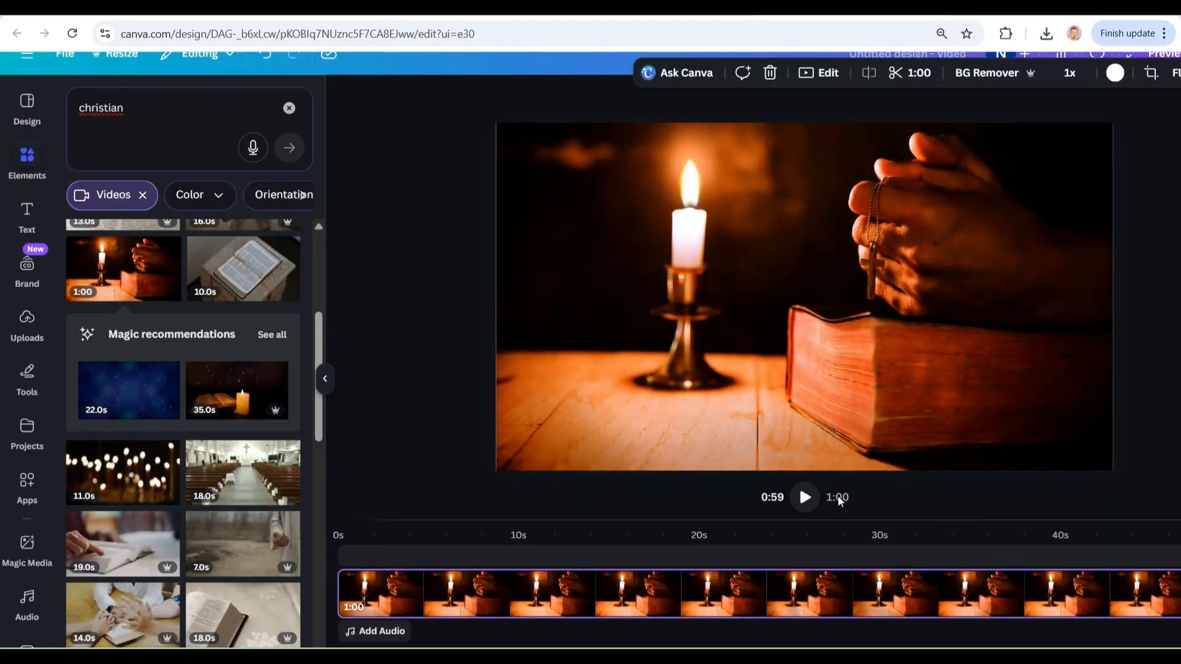
Play the start of the candle and praying hands video, pause it, and zoom the timeline out to show the whole clip.
click(804, 498)
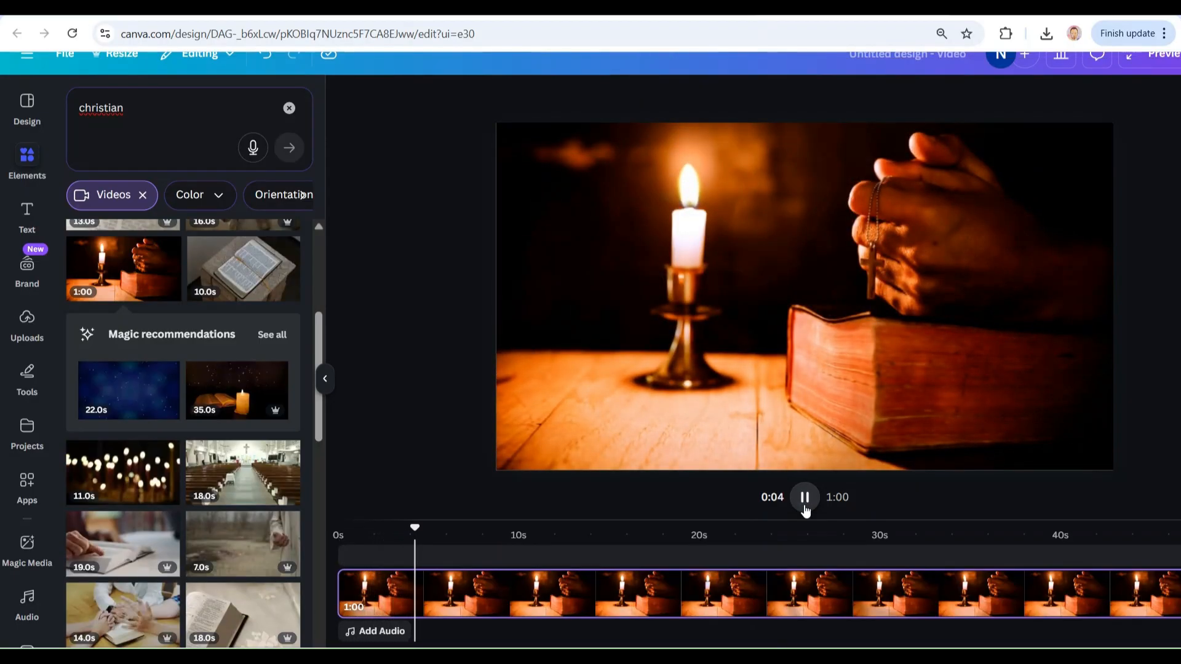
click(804, 498)
scroll(770, 574, down, 2)
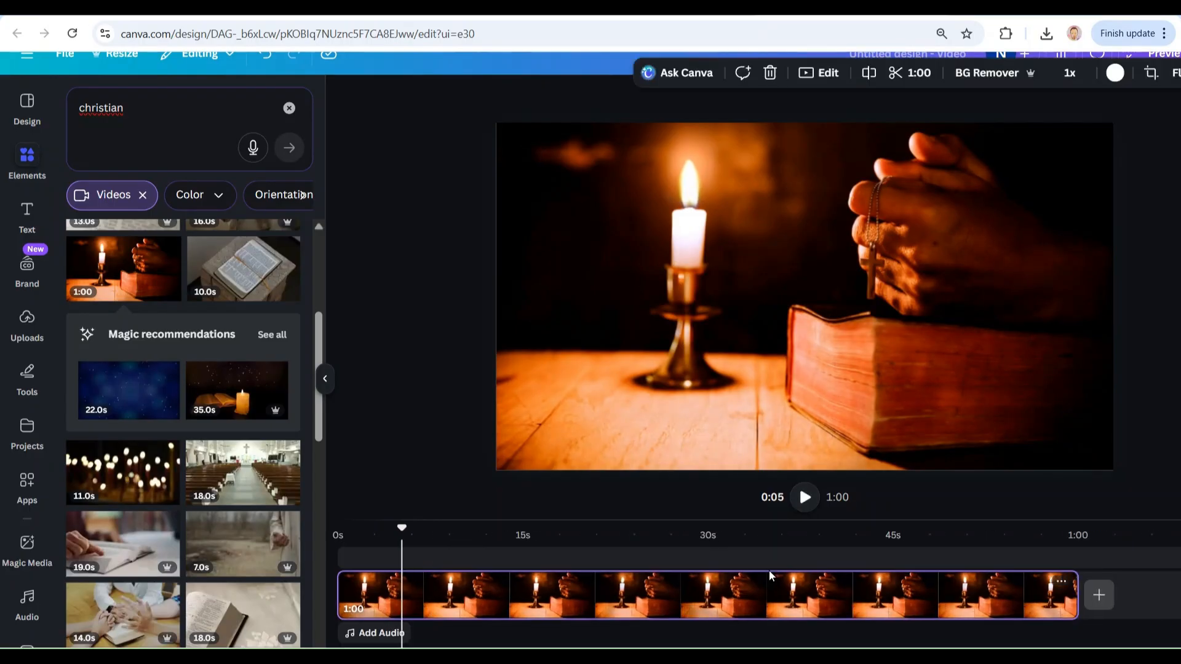
click(1160, 114)
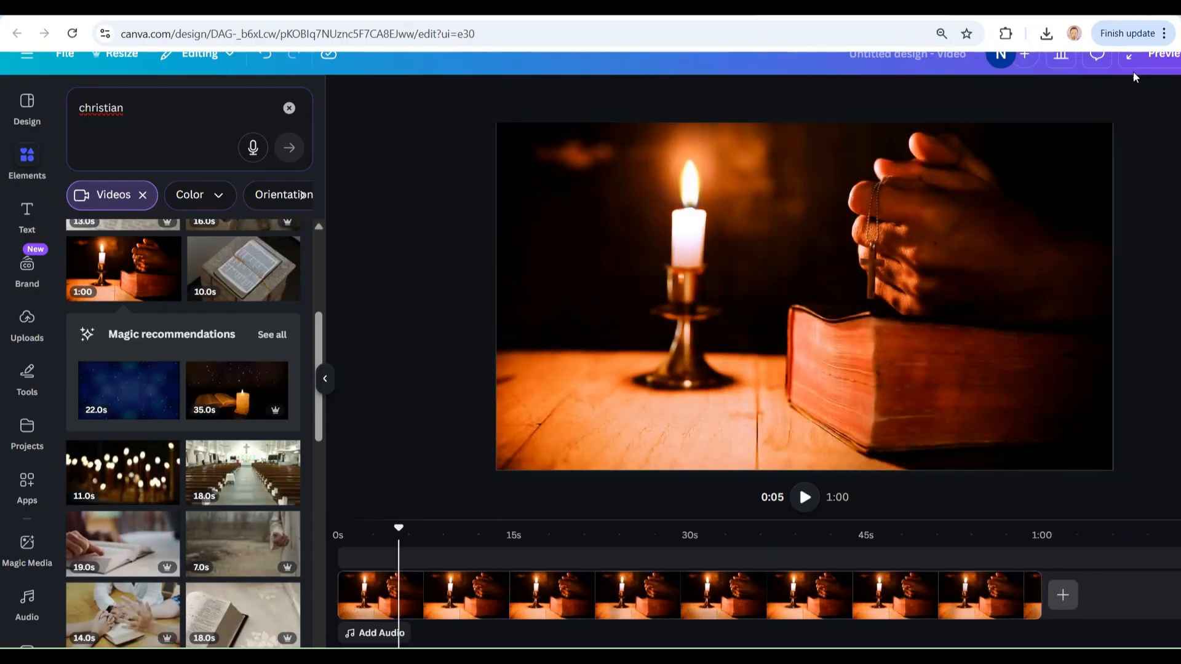
click(1142, 72)
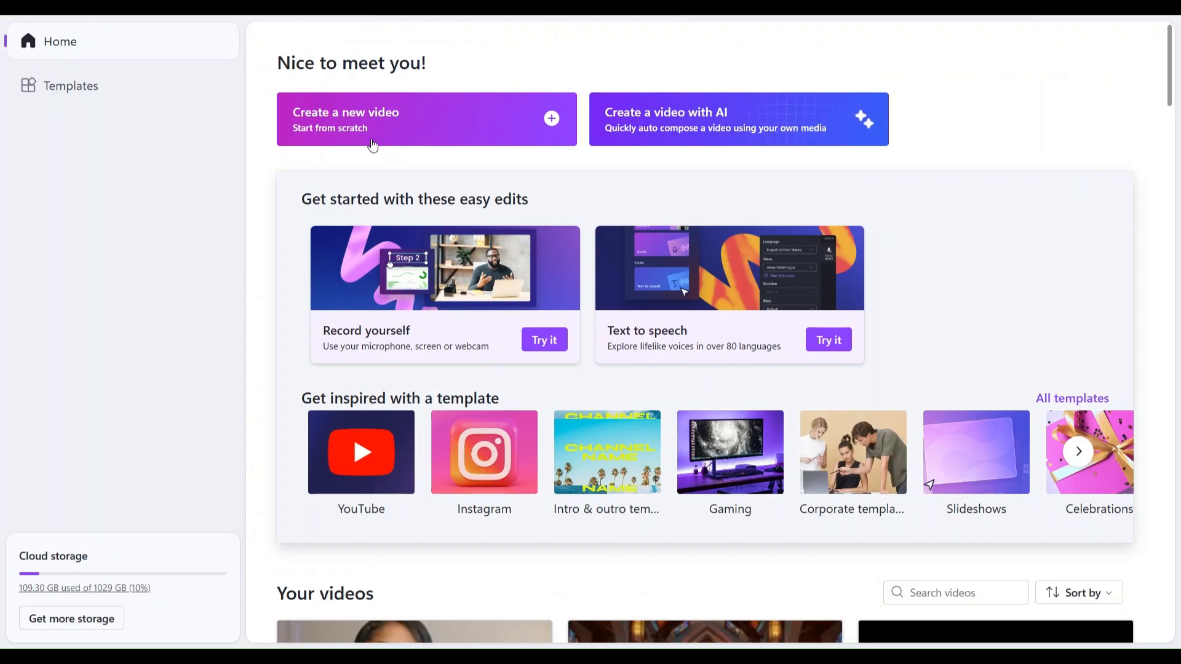
Create a new video in Clipchamp, place the slow pan clip of the man at the window first, and set its speed to 0.55.
click(373, 145)
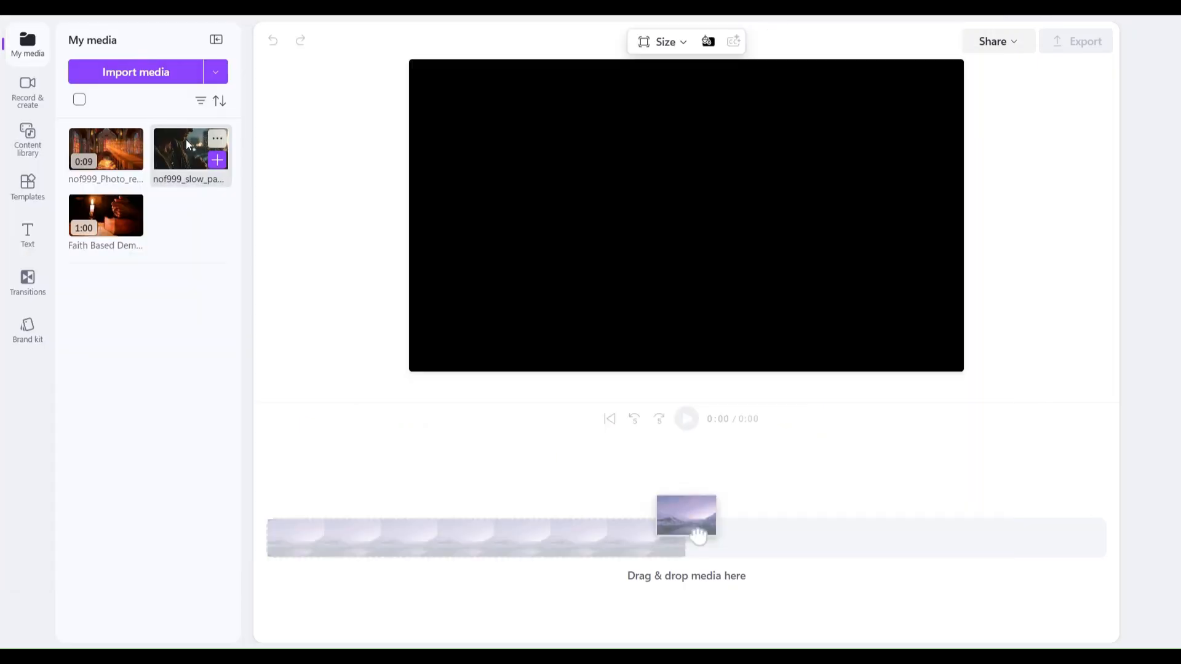
drag(187, 144, 309, 531)
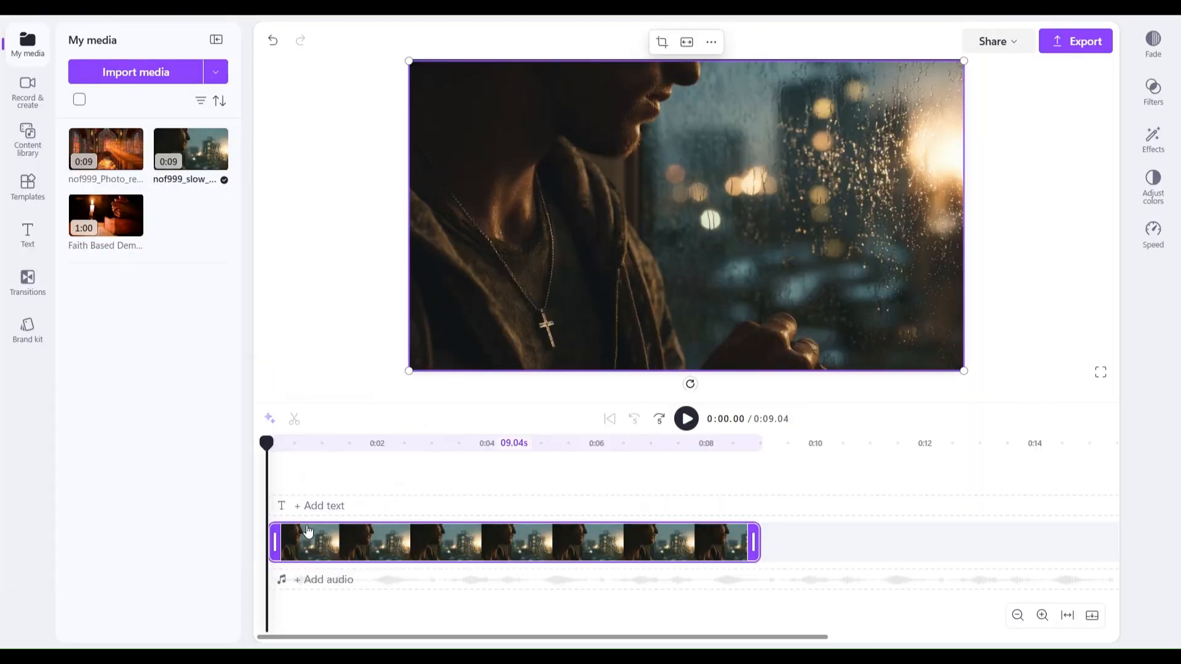
click(1152, 232)
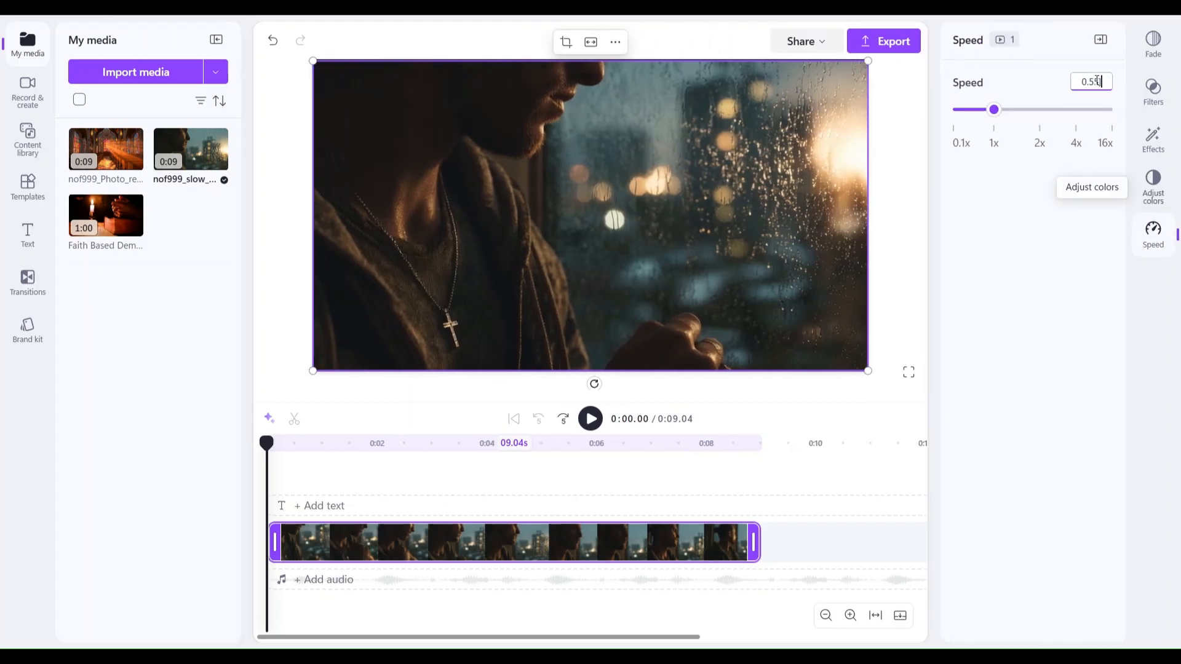
text(0.55)
key(Return)
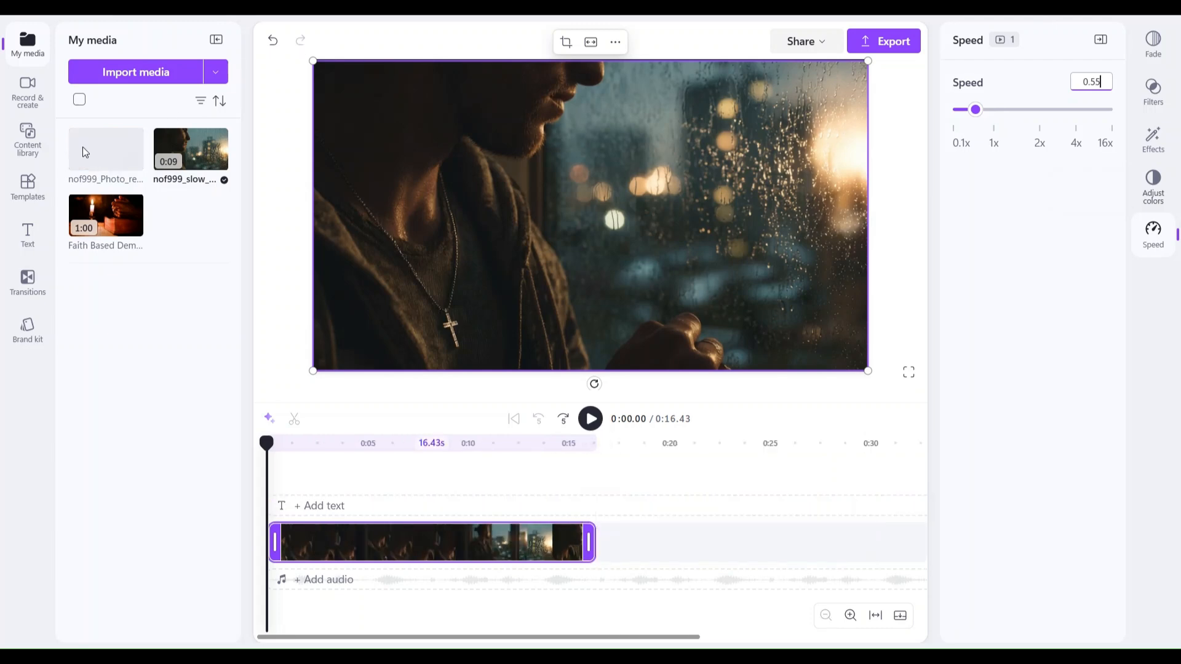
Append the candle and praying hands clip after the window clip, join them with a transition, and play the result.
drag(135, 223, 599, 554)
click(602, 492)
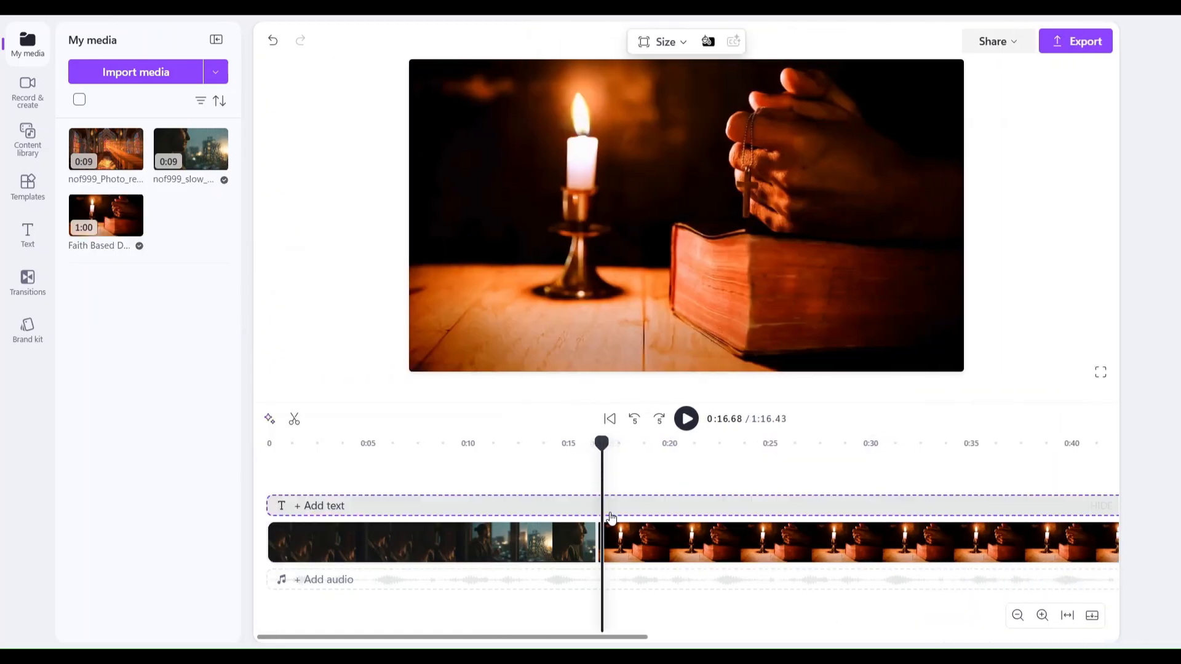
click(595, 543)
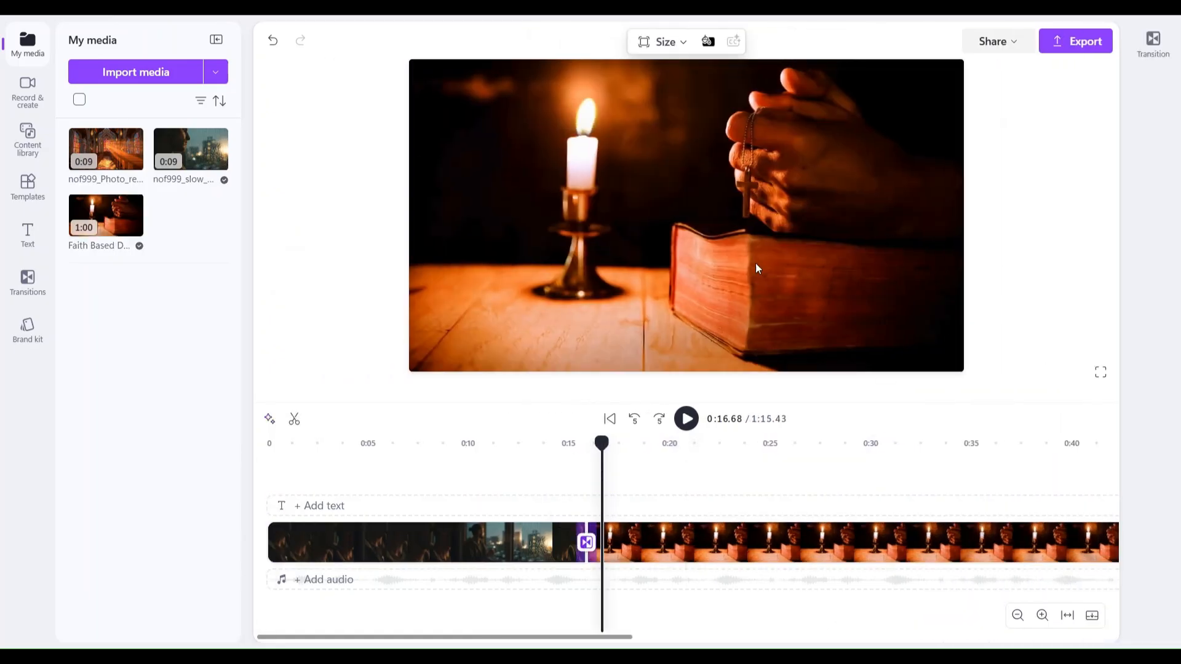
click(579, 476)
click(686, 418)
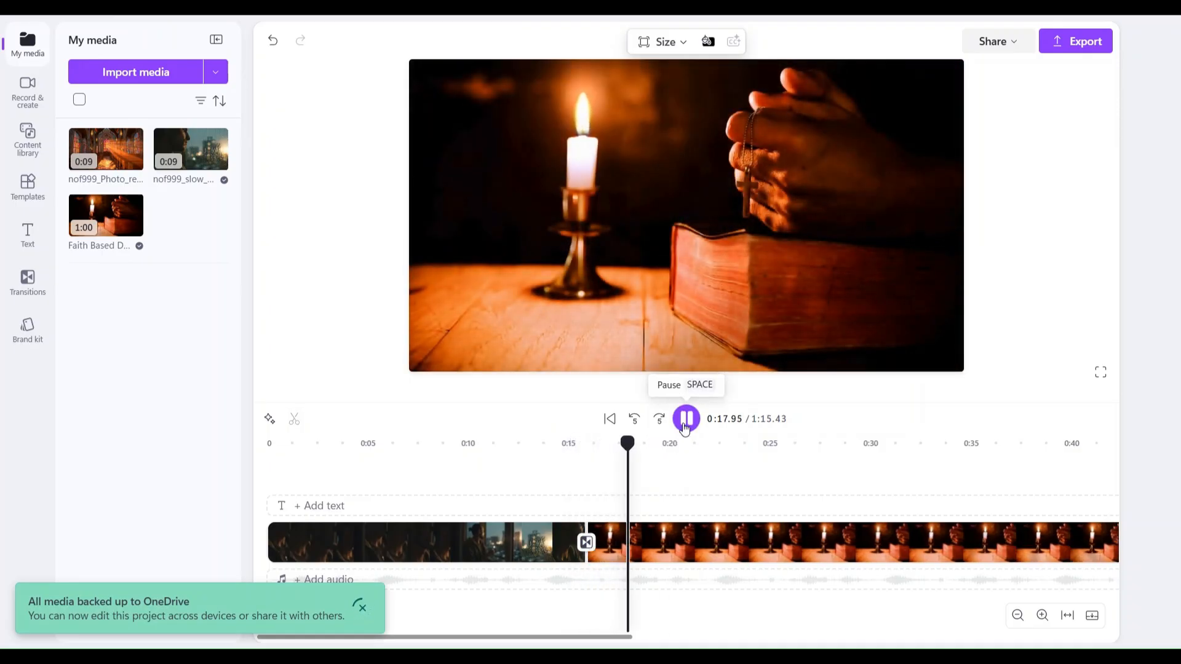
Append the church interior clip after the candle clip with a transition between them, and set its speed to 0.55.
click(744, 549)
scroll(745, 549, down, 3)
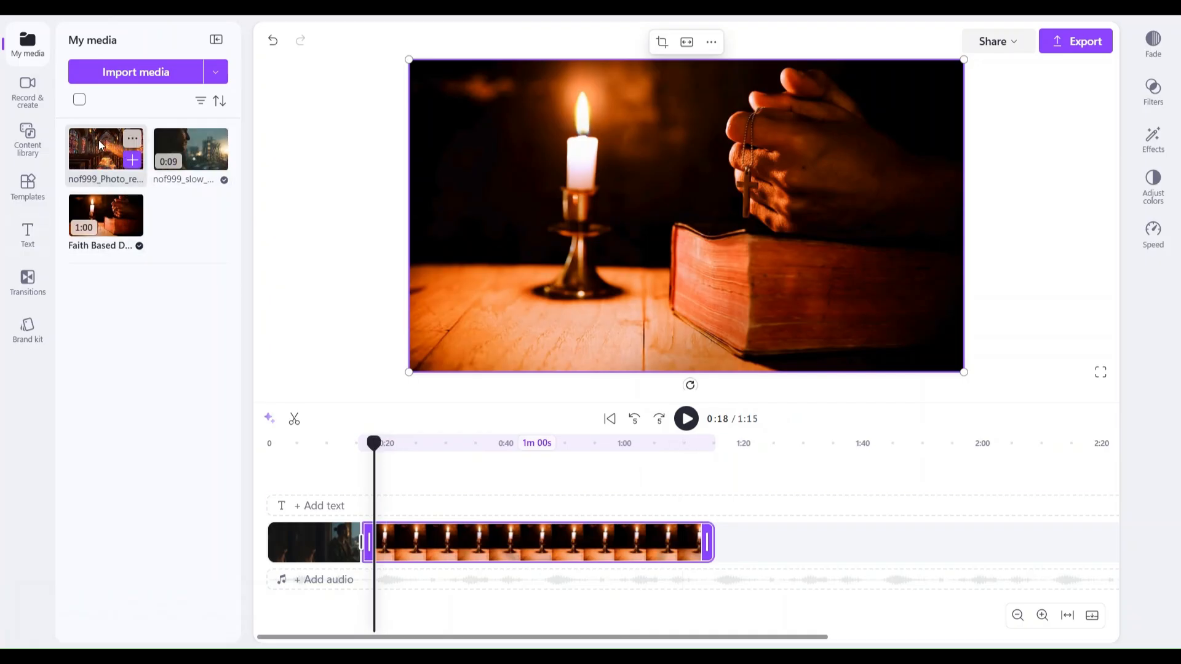
drag(110, 151, 726, 548)
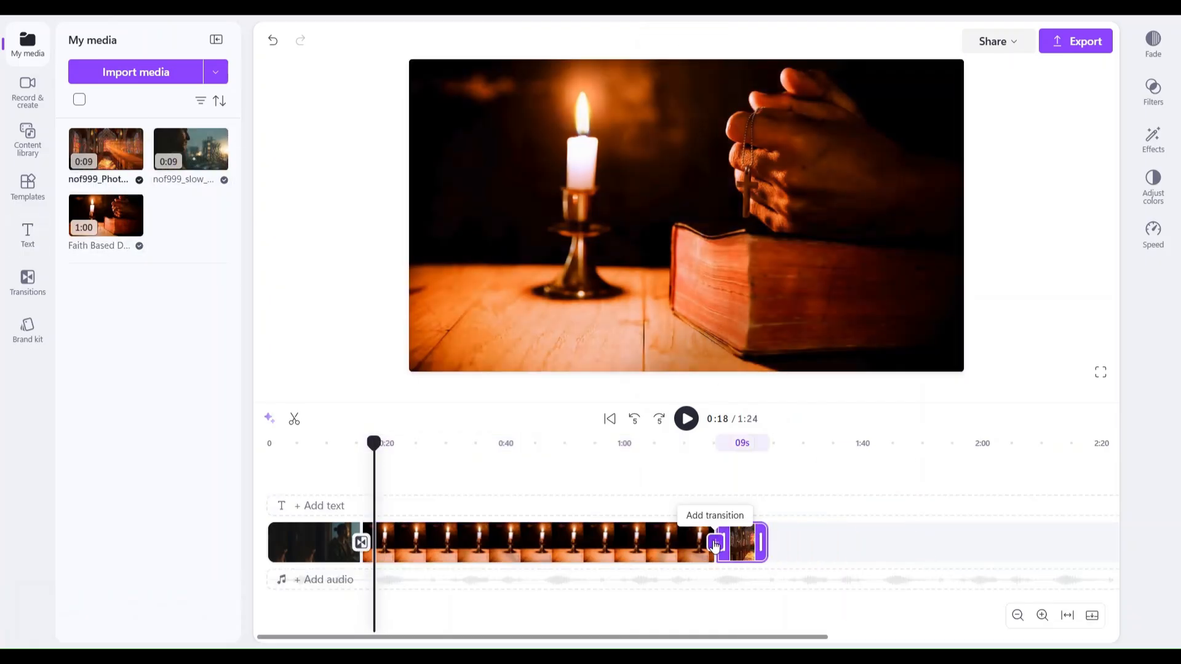
click(715, 544)
click(1154, 237)
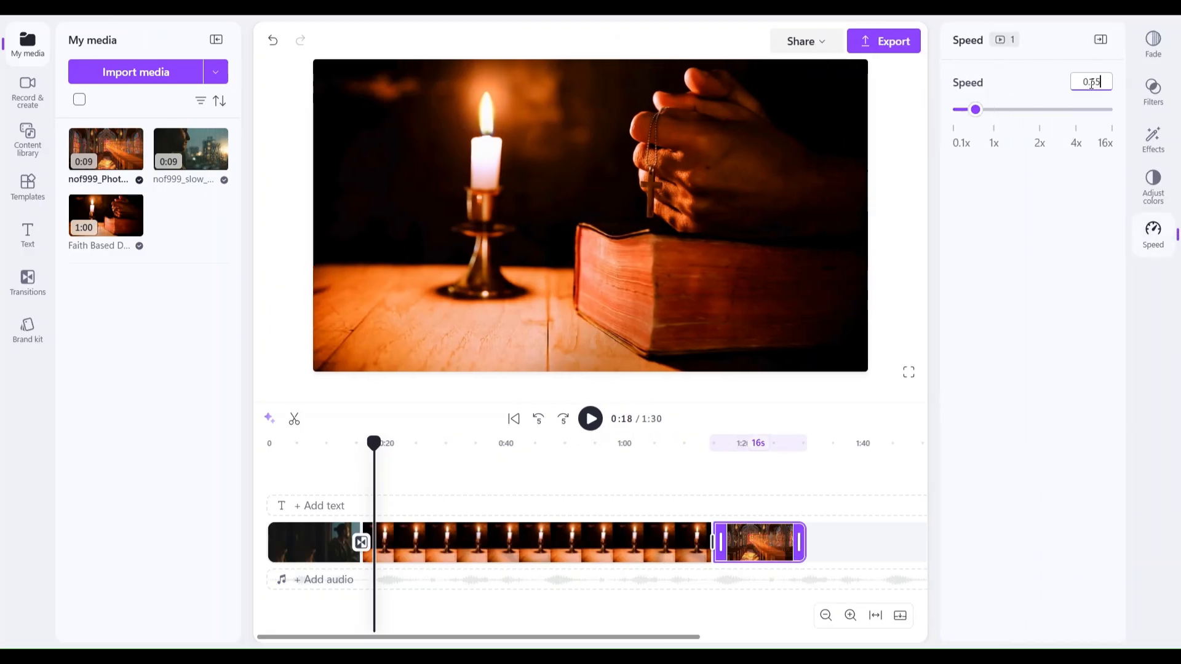
Play the transition into the church clip, and preview the five-minute video full screen from the beginning.
click(709, 445)
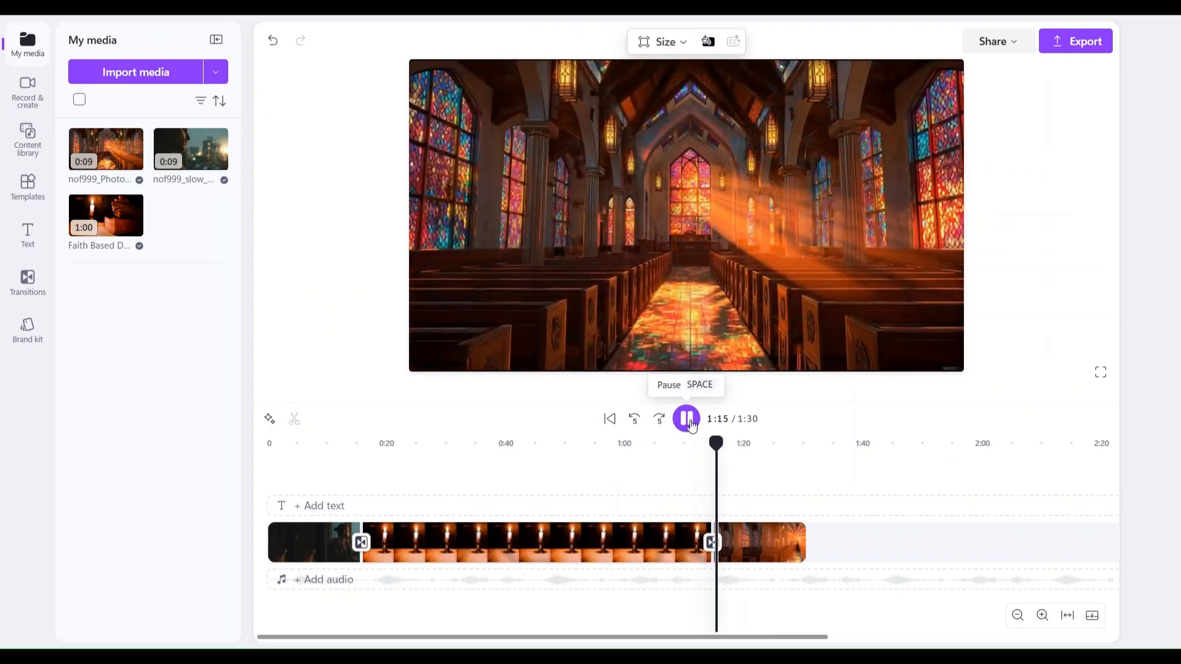
click(687, 419)
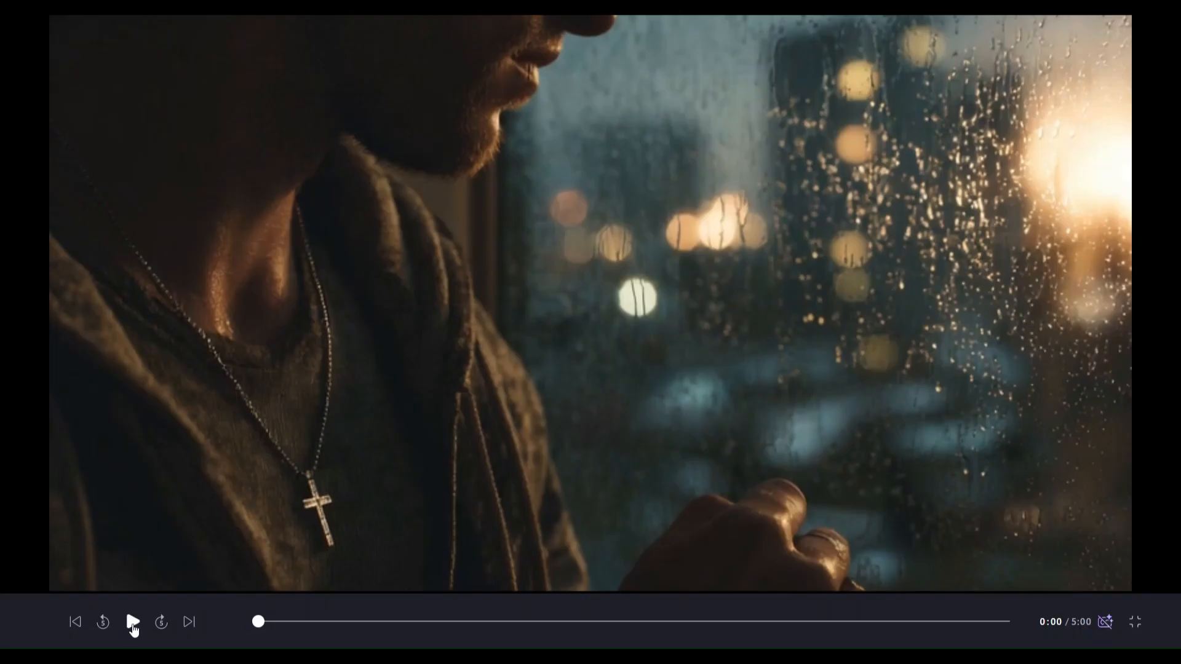
click(132, 622)
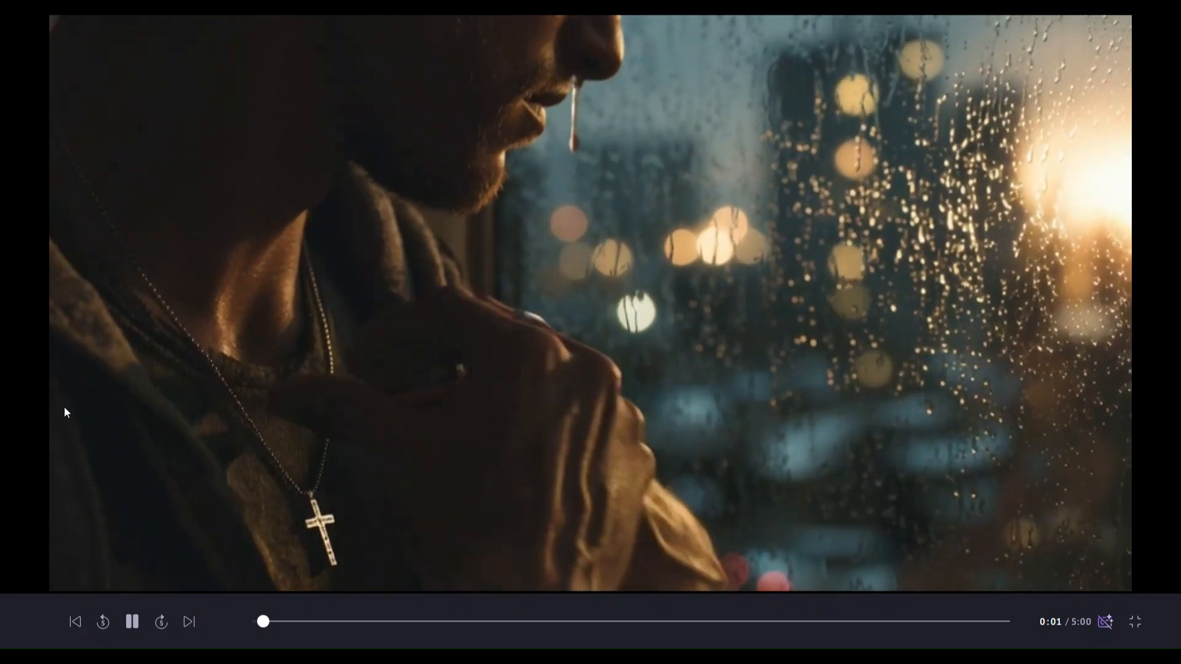